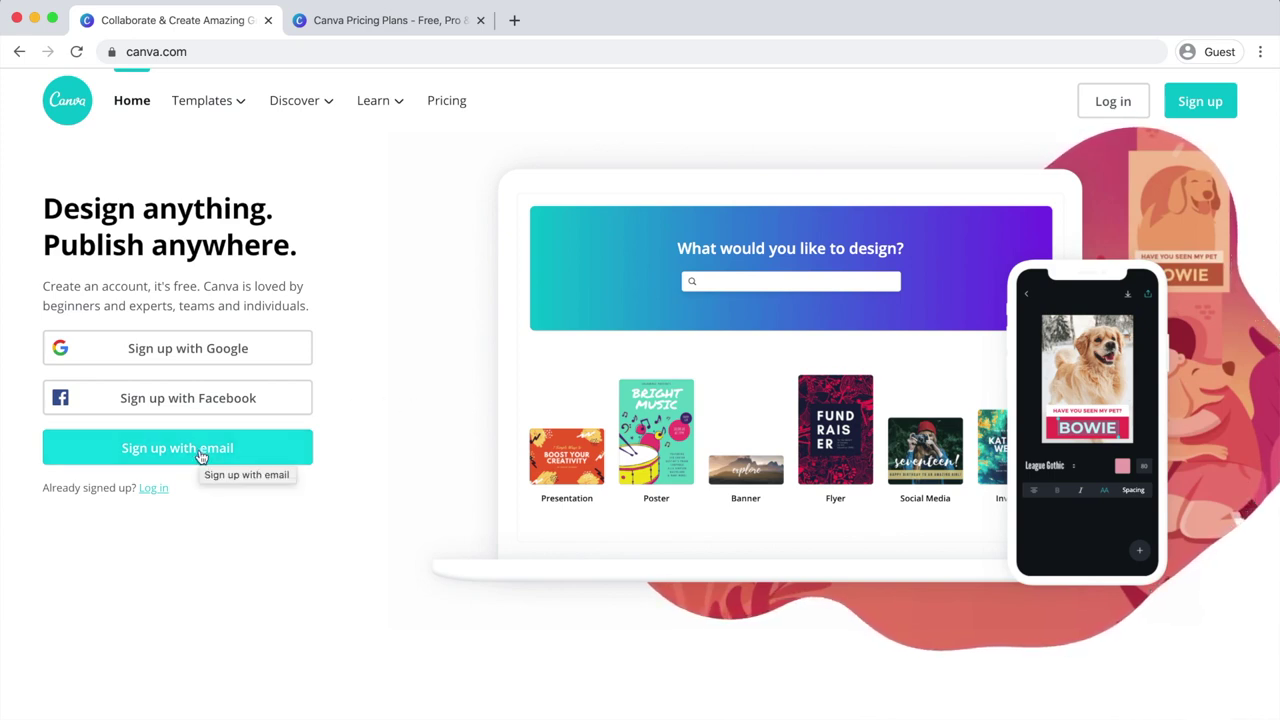
Review the Pro plan's monthly price, one-click resize and brand logos and colours features.
{"action": "left_click", "coordinate": [380, 21]}
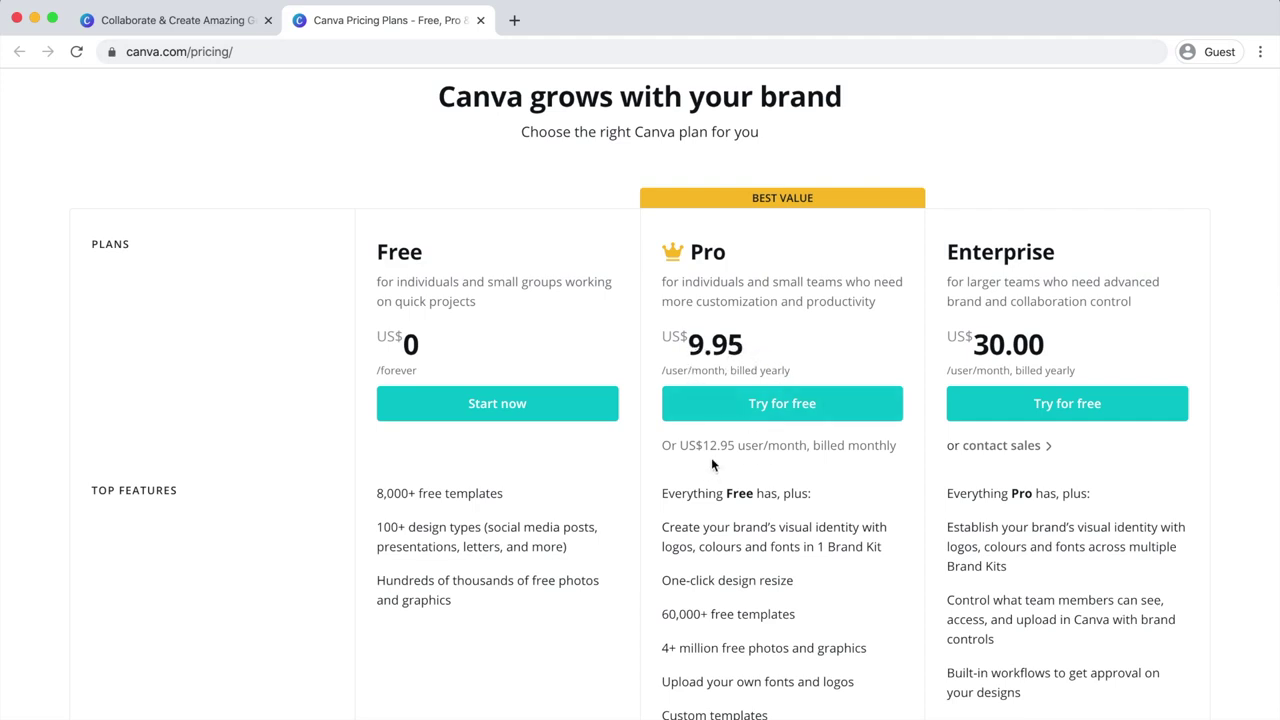
{"action": "left_click_drag", "start_coordinate": [703, 445], "coordinate": [811, 449]}
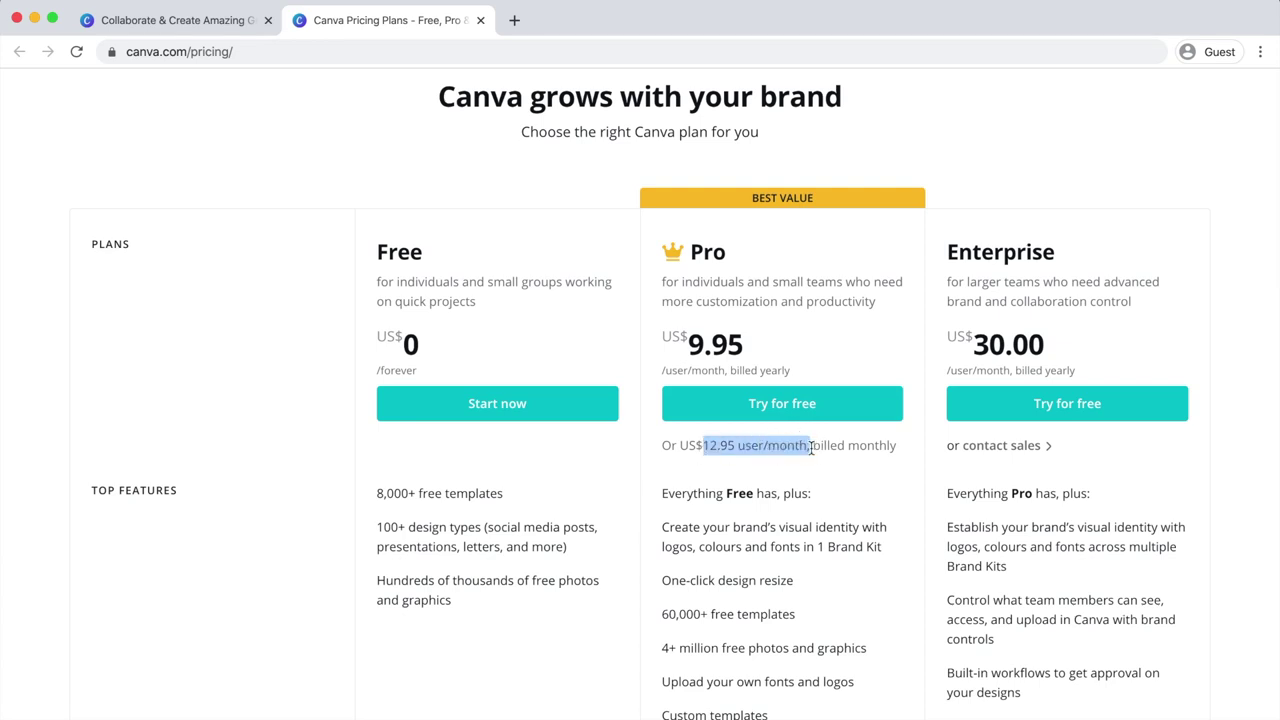
{"action": "left_click", "coordinate": [898, 451]}
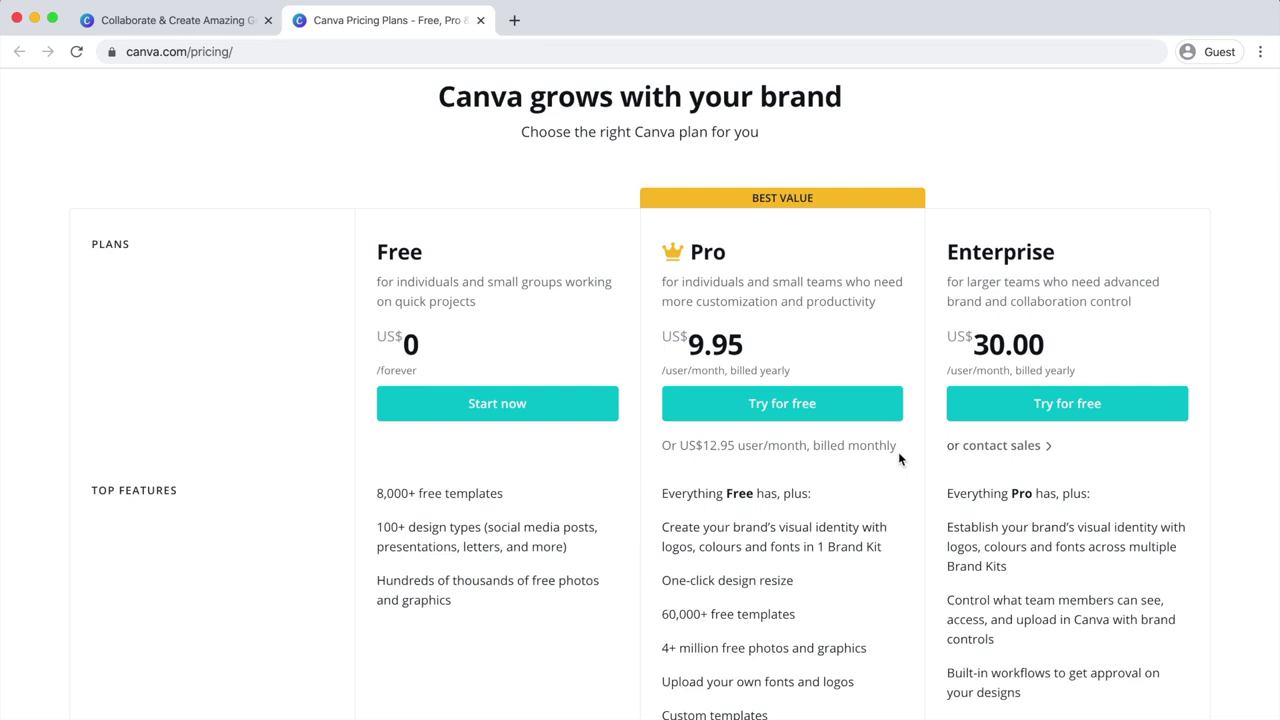
{"action": "scroll", "coordinate": [898, 458], "scroll_direction": "down", "scroll_amount": 1}
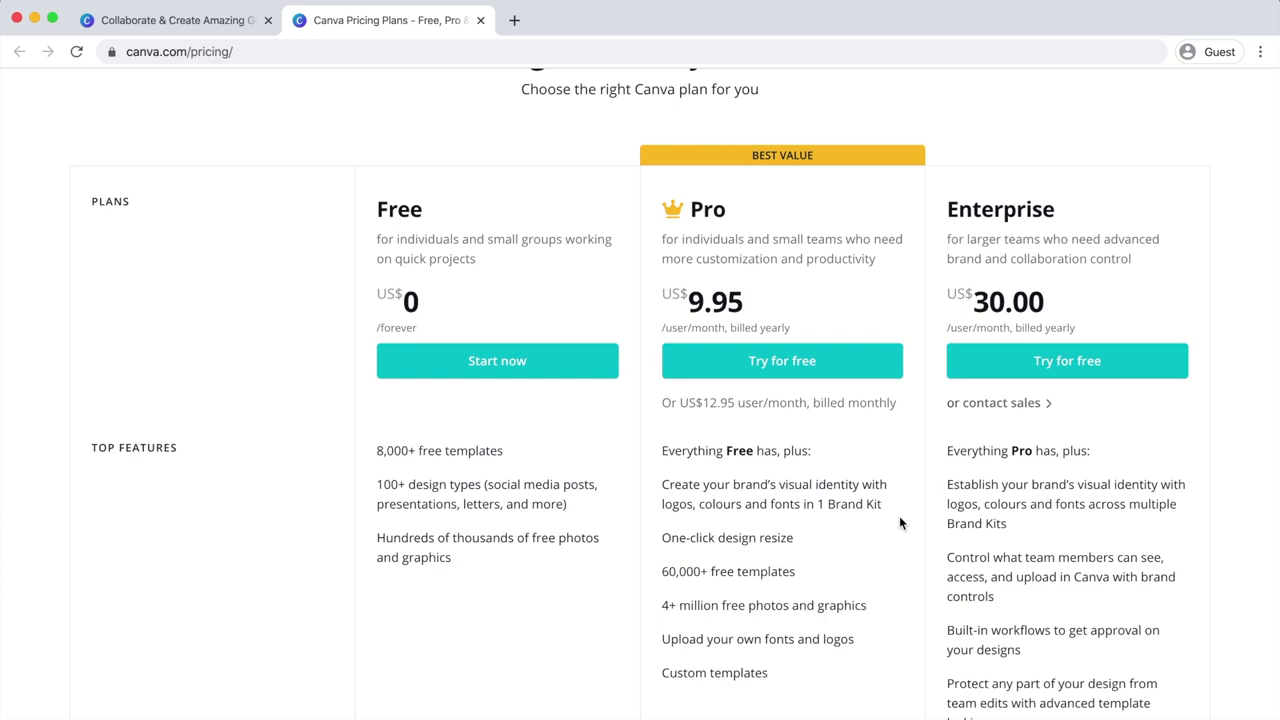
{"action": "left_click_drag", "start_coordinate": [660, 537], "coordinate": [803, 534]}
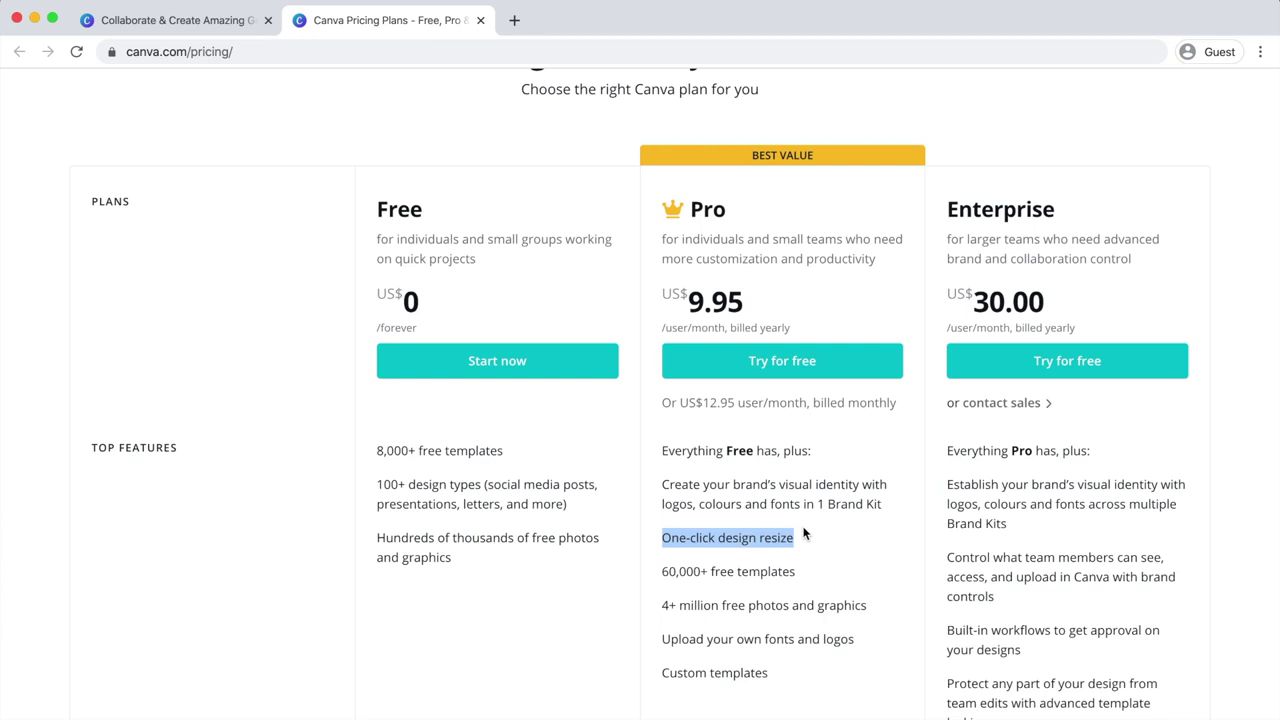
{"action": "left_click", "coordinate": [803, 534]}
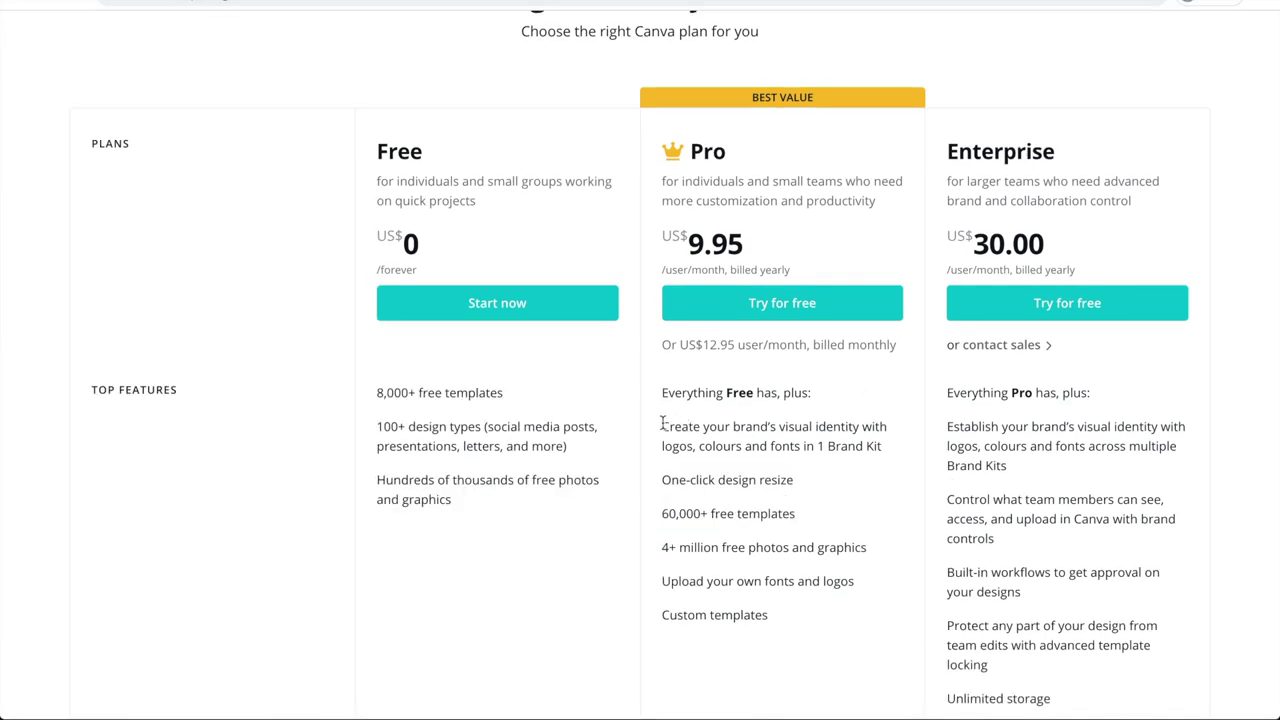
{"action": "left_click_drag", "start_coordinate": [662, 446], "coordinate": [803, 446]}
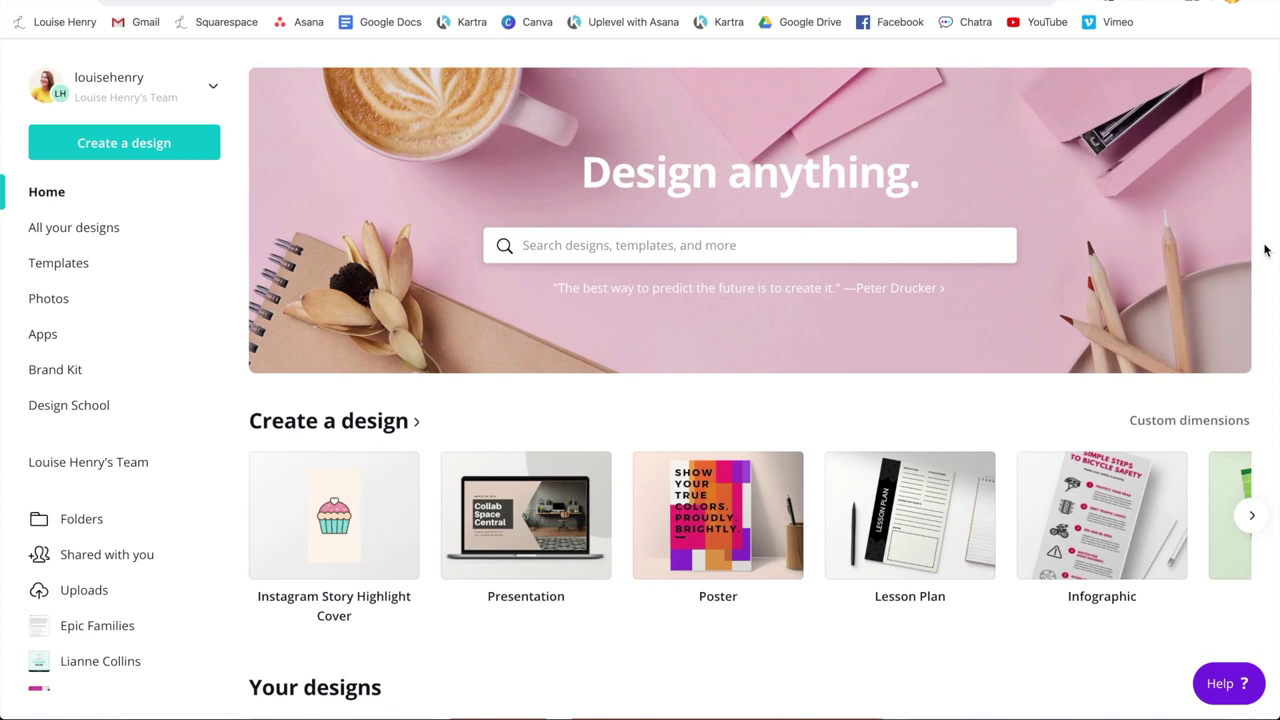
Browse two more sets of design types in the home page carousel.
{"action": "scroll", "coordinate": [1265, 250], "scroll_direction": "down", "scroll_amount": 1}
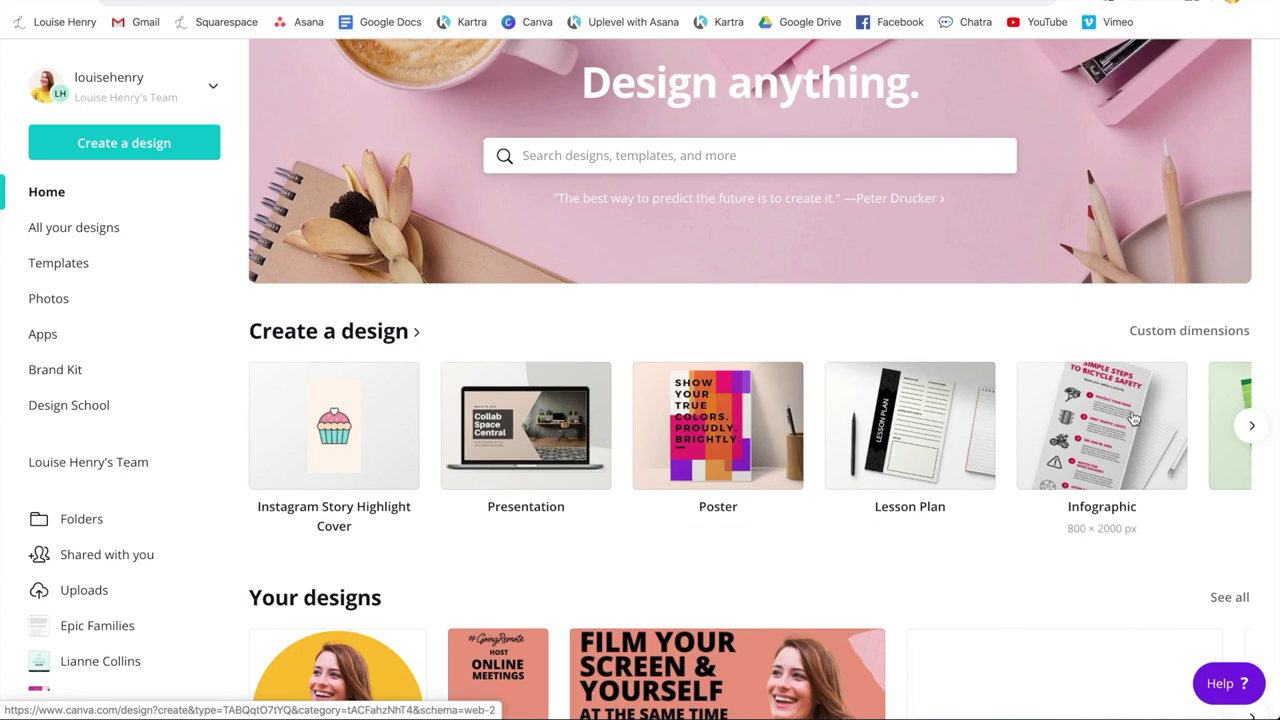
{"action": "left_click", "coordinate": [1253, 428]}
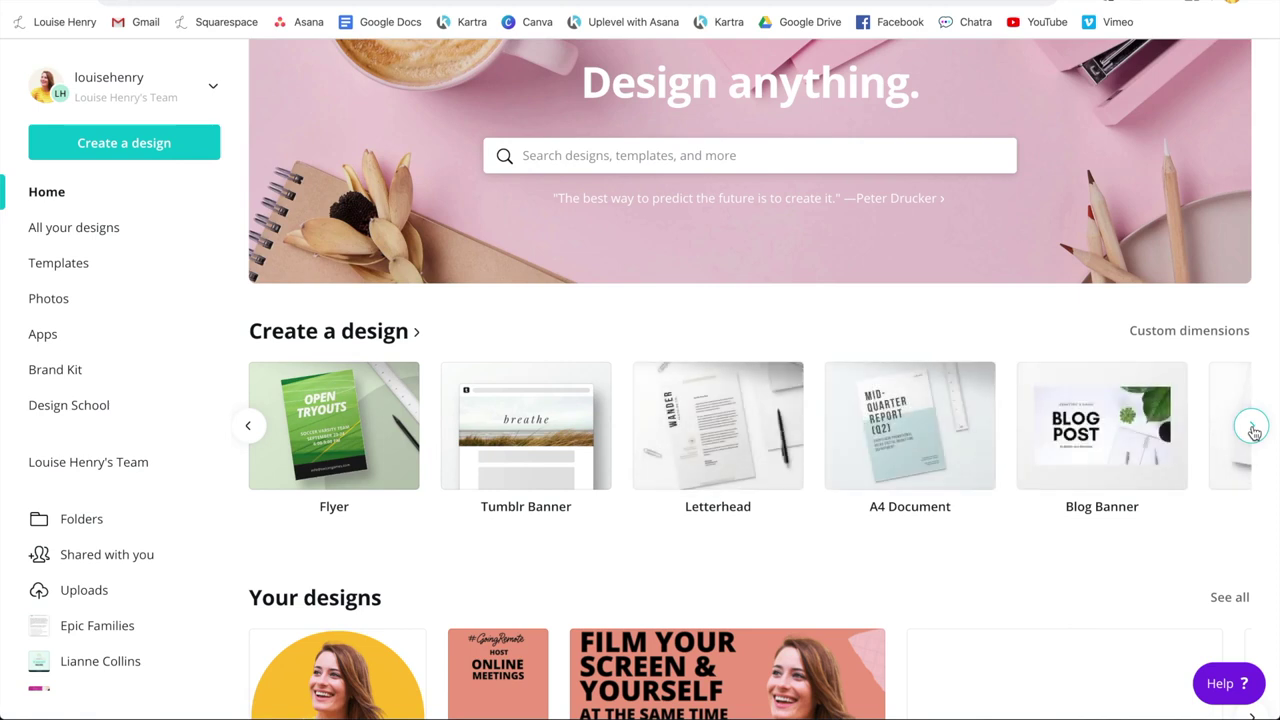
{"action": "left_click", "coordinate": [1253, 428]}
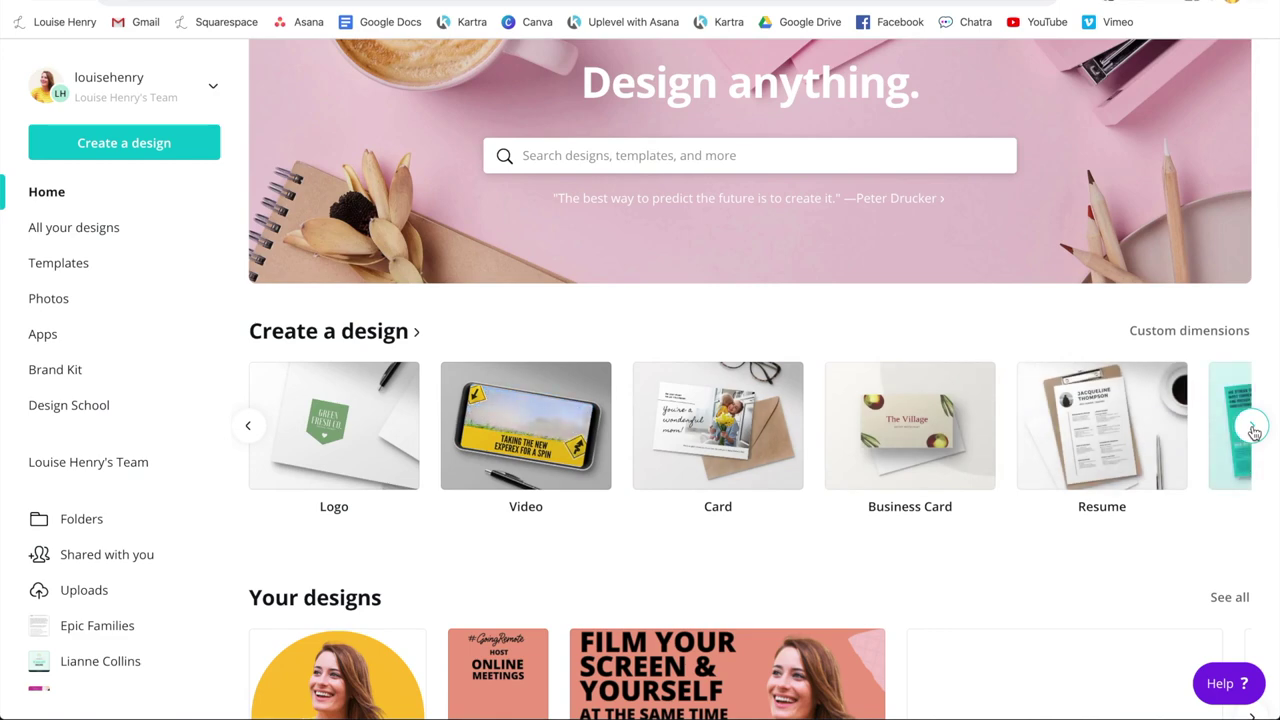
Open All your designs and scroll through saved designs like Asana Roadmap and Tip of the day.
{"action": "scroll", "coordinate": [1253, 430], "scroll_direction": "down", "scroll_amount": 5}
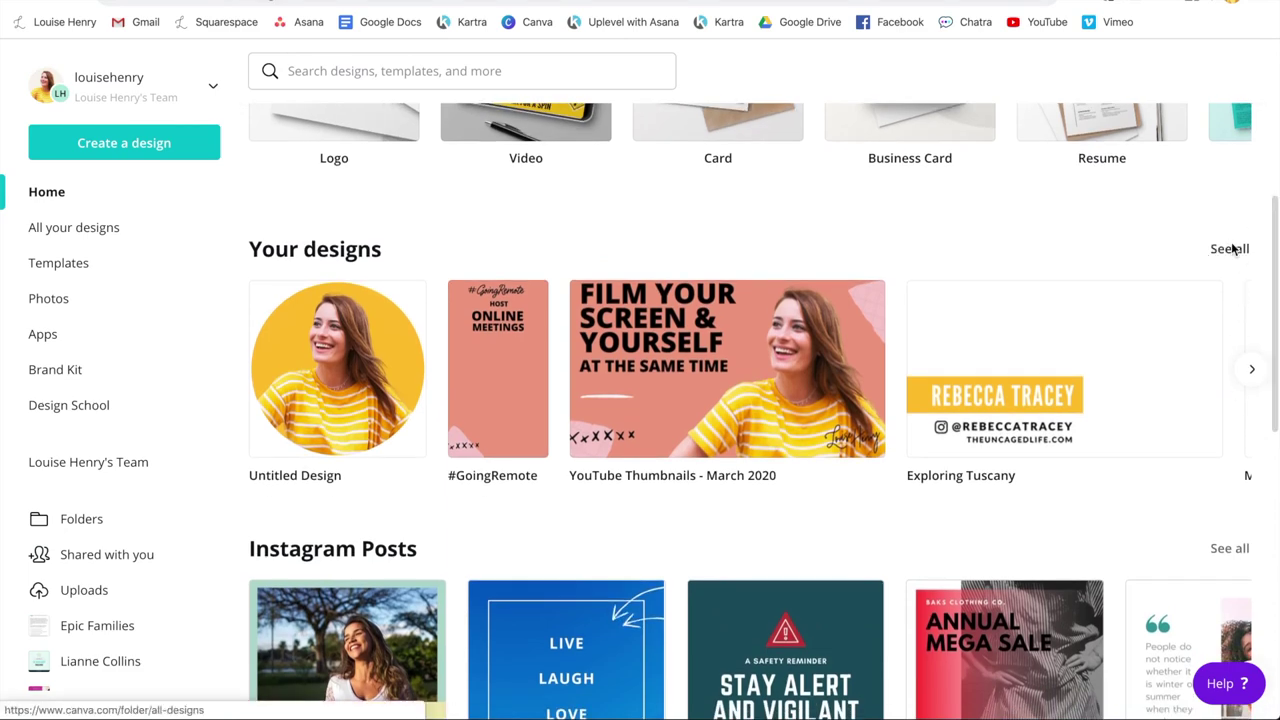
{"action": "left_click", "coordinate": [1233, 251]}
{"action": "scroll", "coordinate": [1243, 230], "scroll_direction": "down", "scroll_amount": 5}
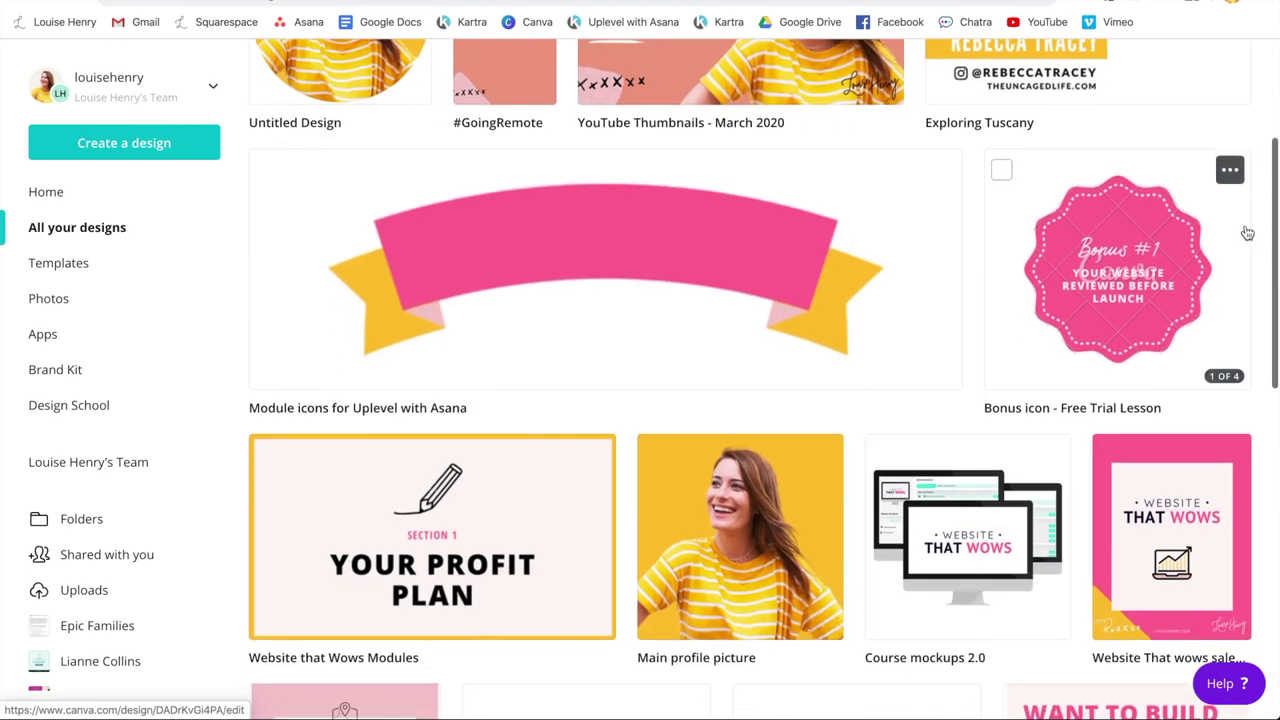
{"action": "scroll", "coordinate": [1247, 233], "scroll_direction": "down", "scroll_amount": 1}
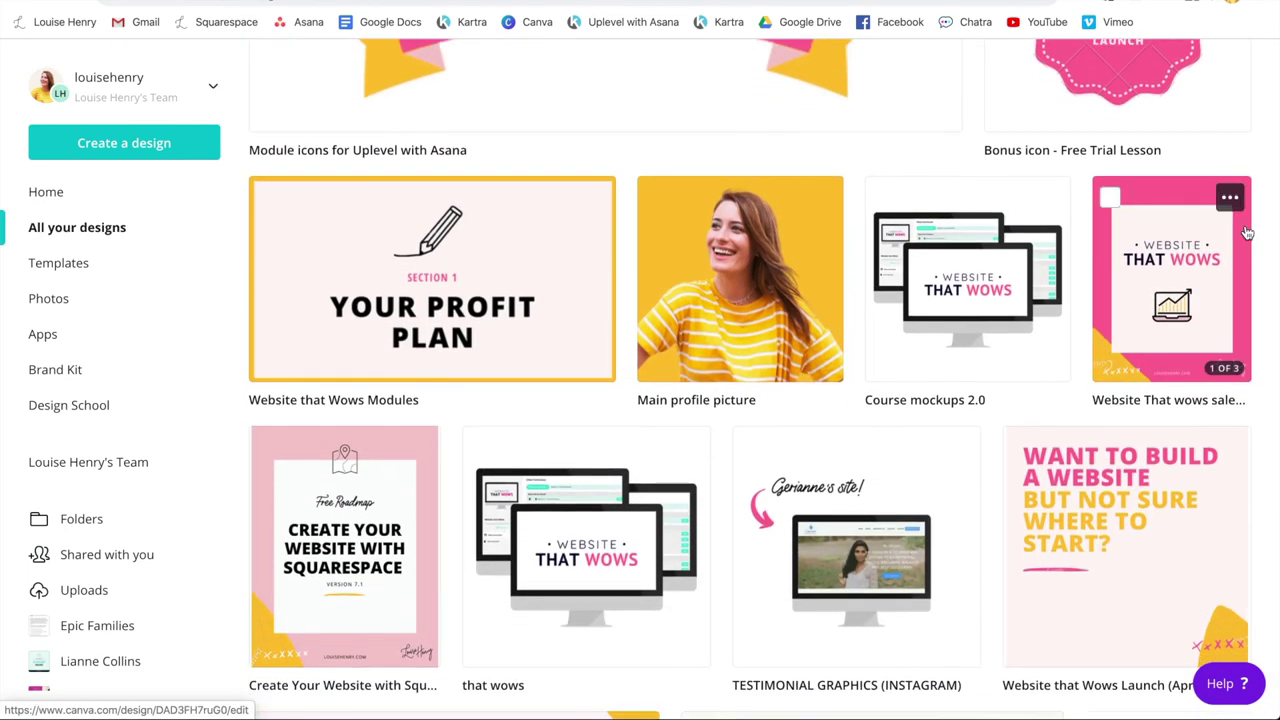
{"action": "scroll", "coordinate": [1247, 233], "scroll_direction": "down", "scroll_amount": 6}
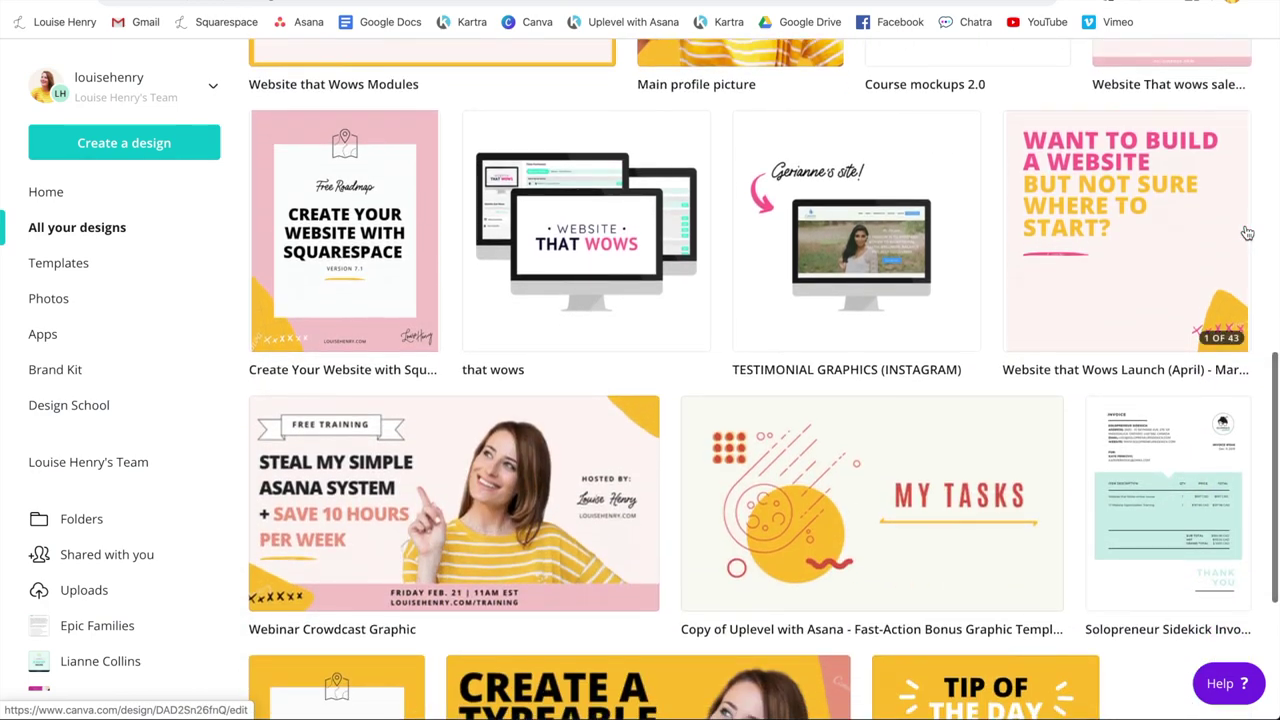
{"action": "scroll", "coordinate": [1247, 233], "scroll_direction": "down", "scroll_amount": 3}
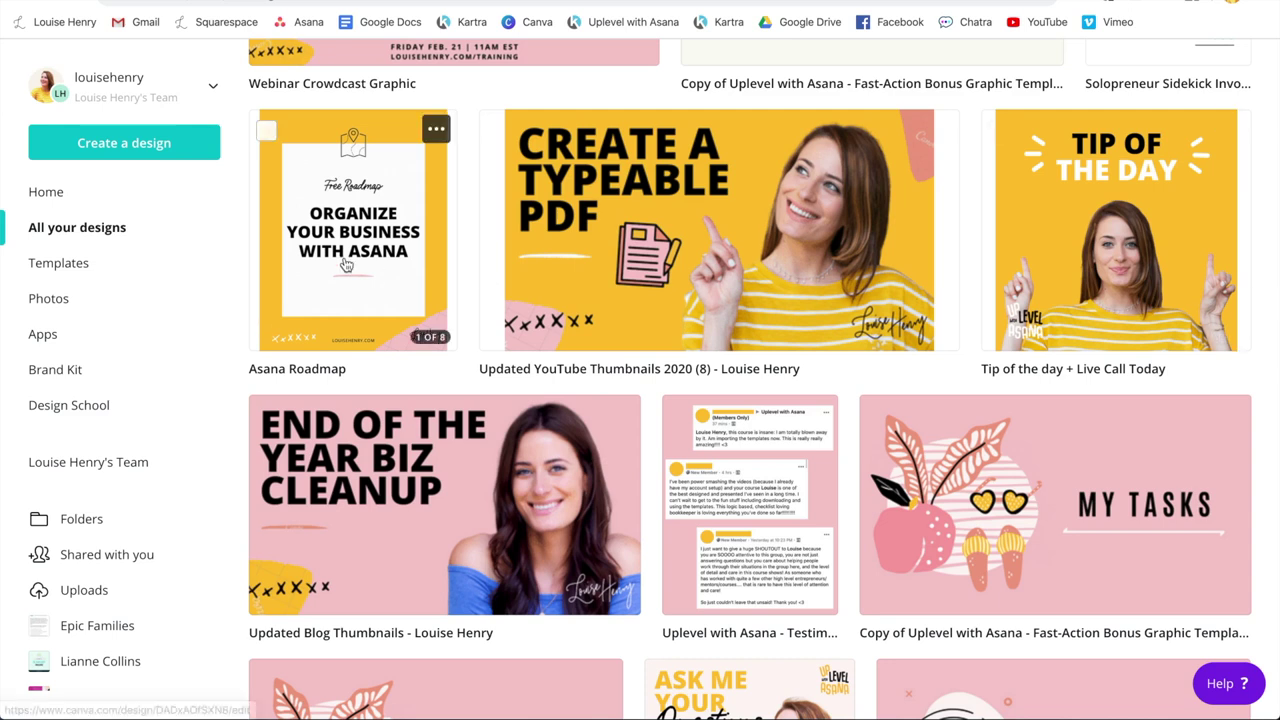
{"action": "left_click", "coordinate": [140, 146]}
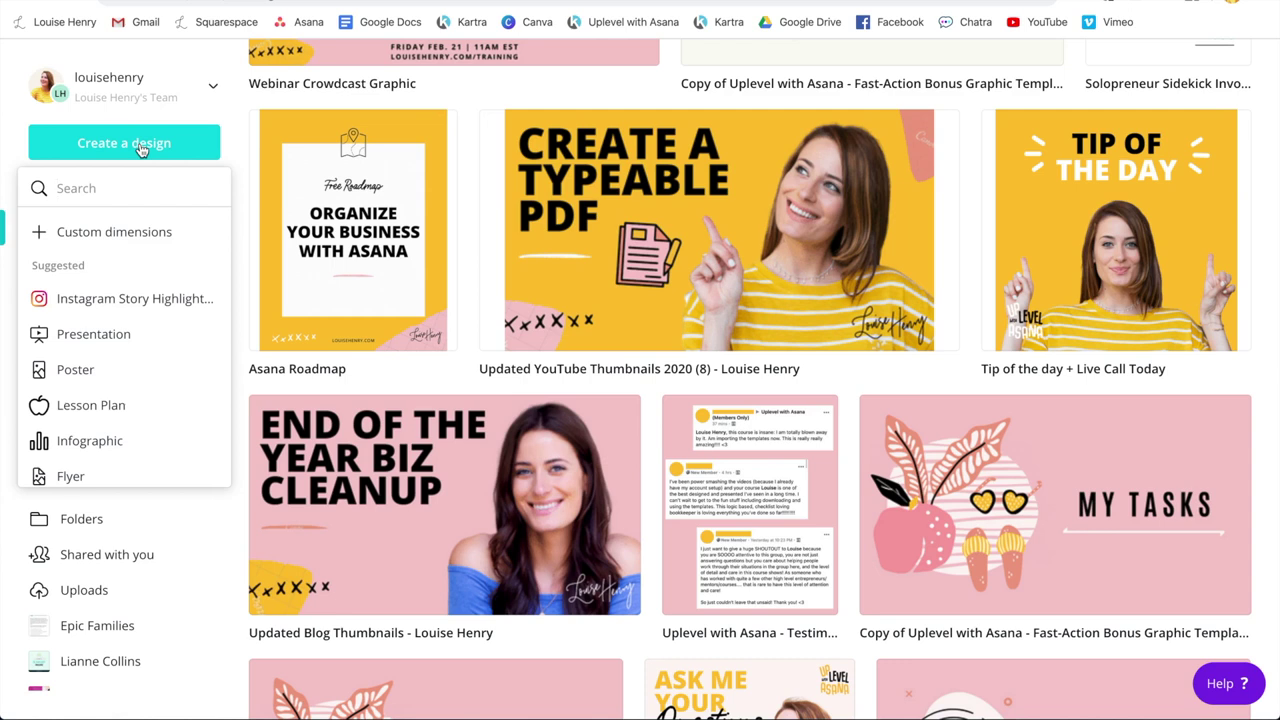
Search design types for 'instagram' and create a 1080 × 1920 Instagram Story.
{"action": "type", "text": "menu"}
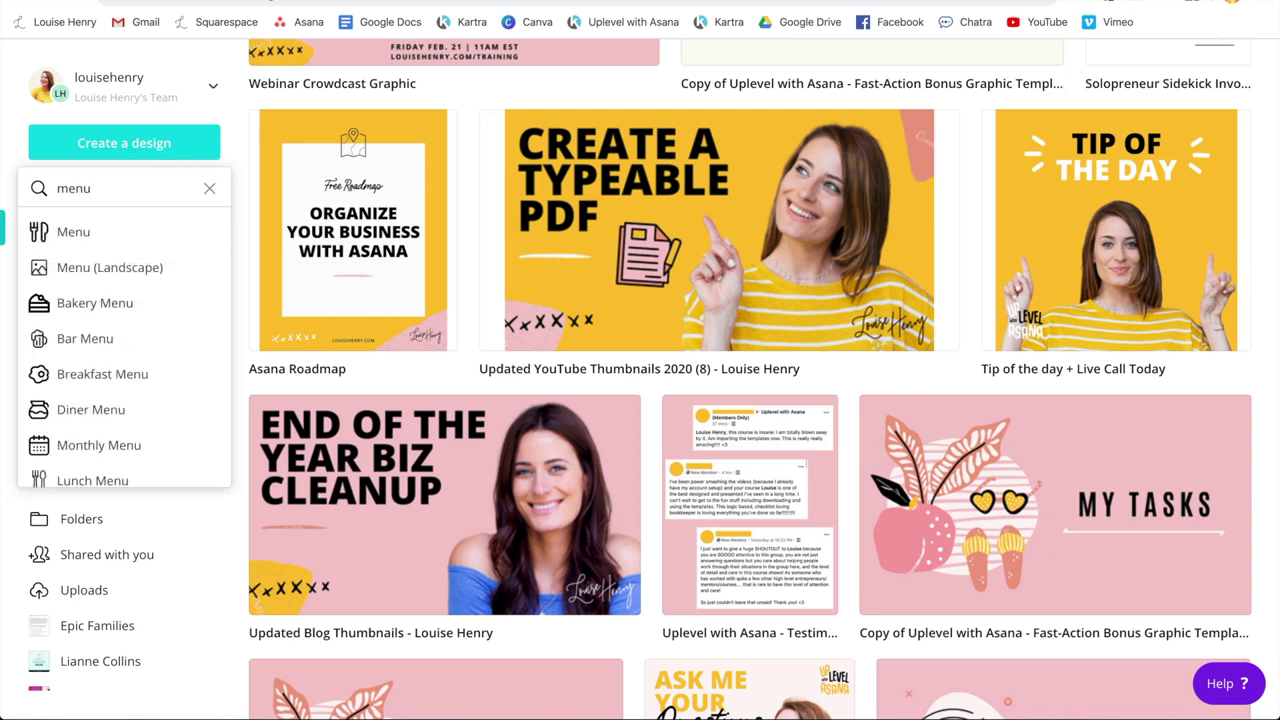
{"action": "key", "text": "BackSpace"}
{"action": "key", "text": "BackSpace"}
{"action": "key", "text": "BackSpace"}
{"action": "key", "text": "BackSpace"}
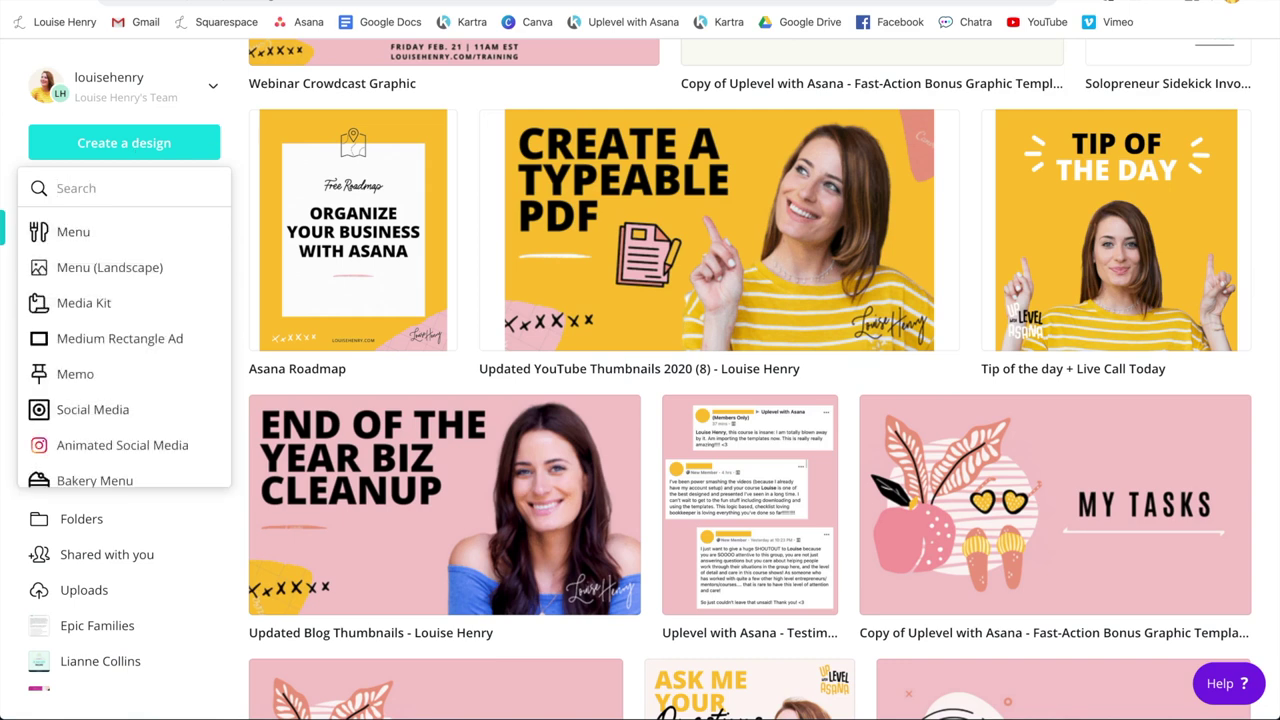
{"action": "type", "text": "instagram"}
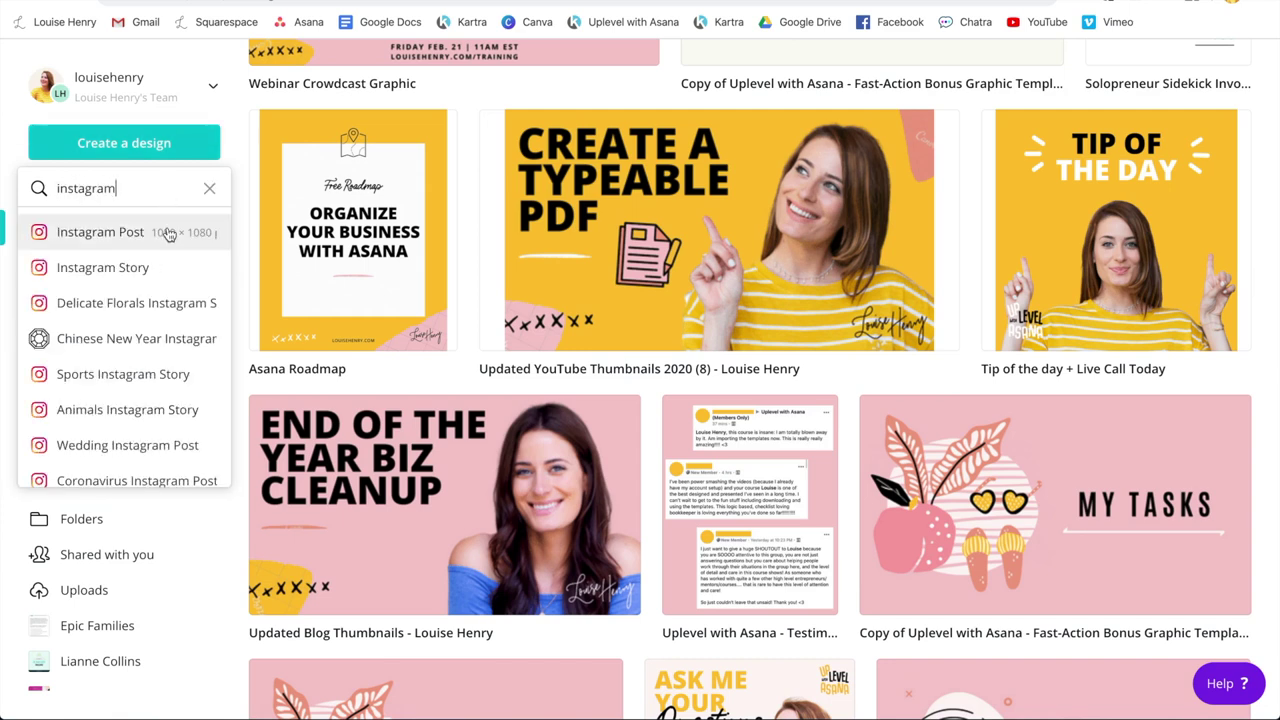
{"action": "scroll", "coordinate": [145, 250], "scroll_direction": "down", "scroll_amount": 1}
{"action": "scroll", "coordinate": [144, 300], "scroll_direction": "down", "scroll_amount": 1}
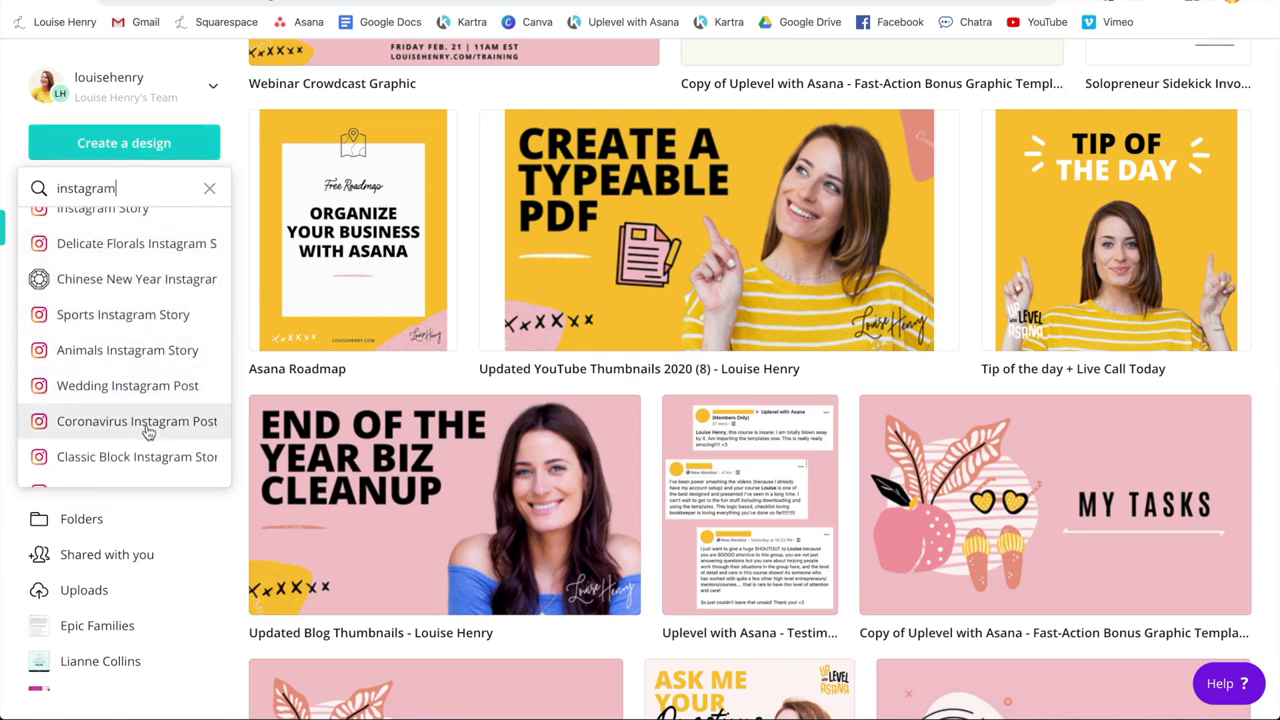
{"action": "scroll", "coordinate": [143, 440], "scroll_direction": "down", "scroll_amount": 1}
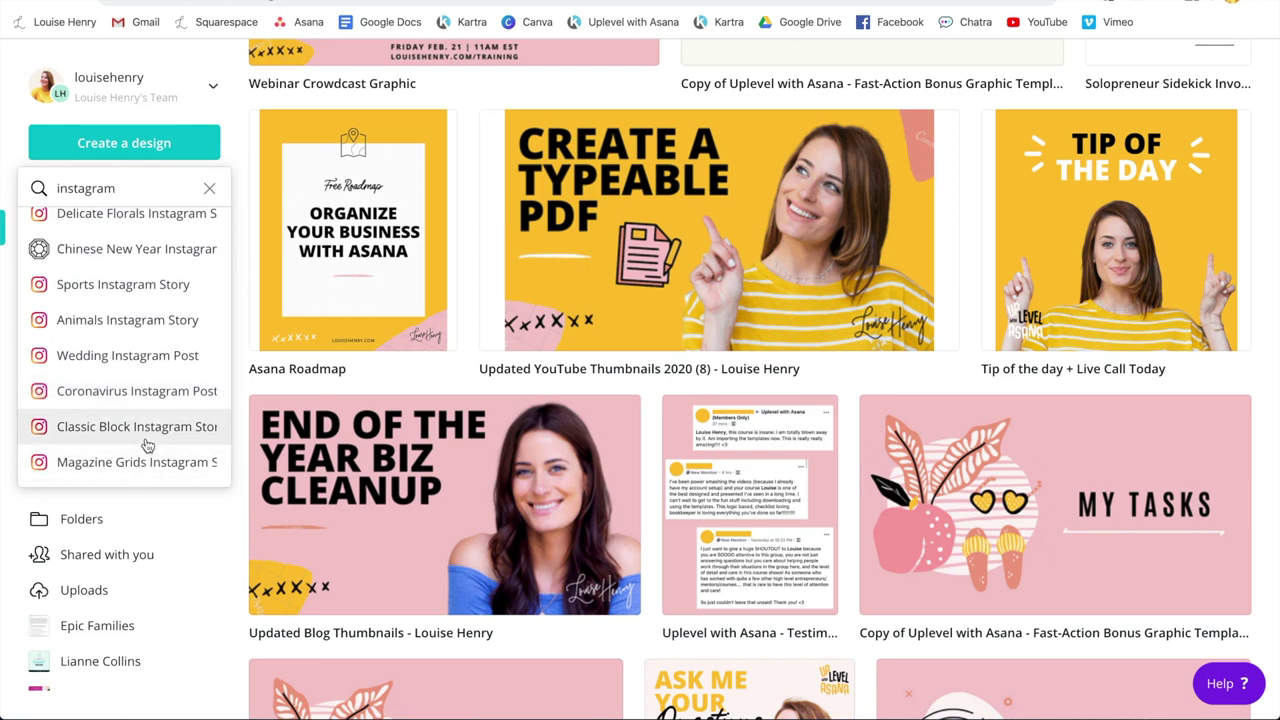
{"action": "scroll", "coordinate": [141, 440], "scroll_direction": "up", "scroll_amount": 3}
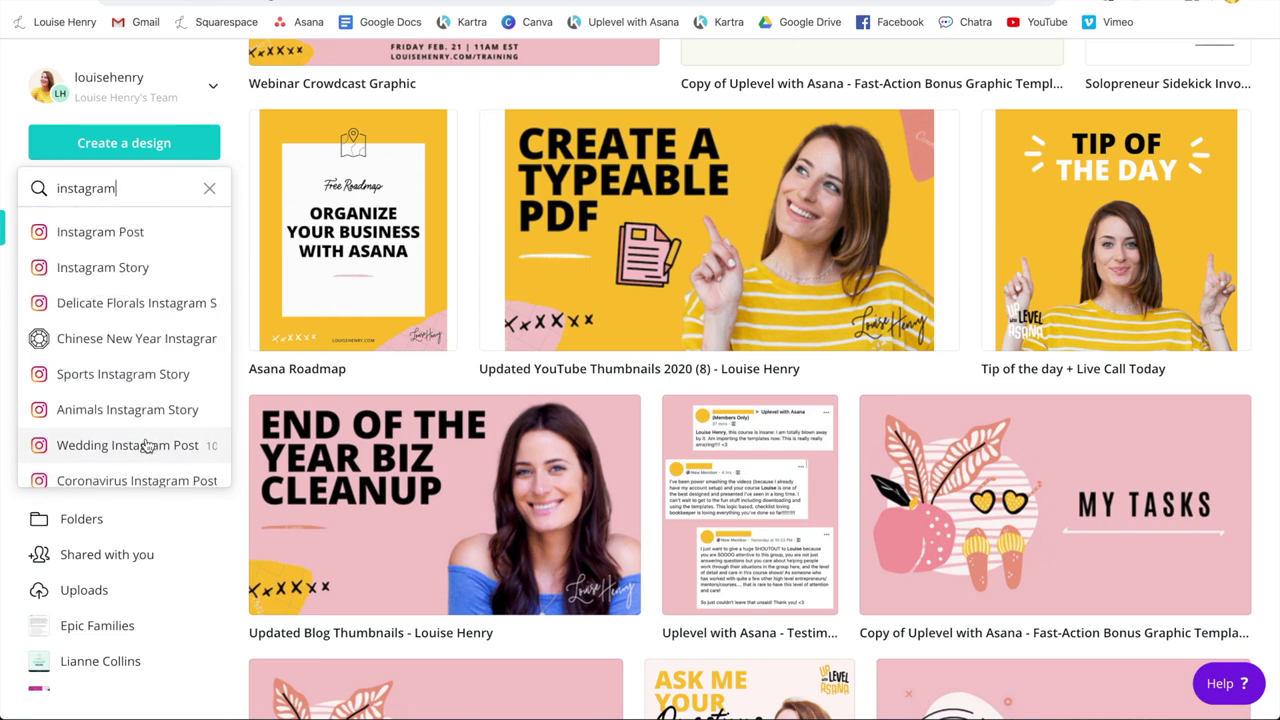
{"action": "left_click", "coordinate": [95, 277]}
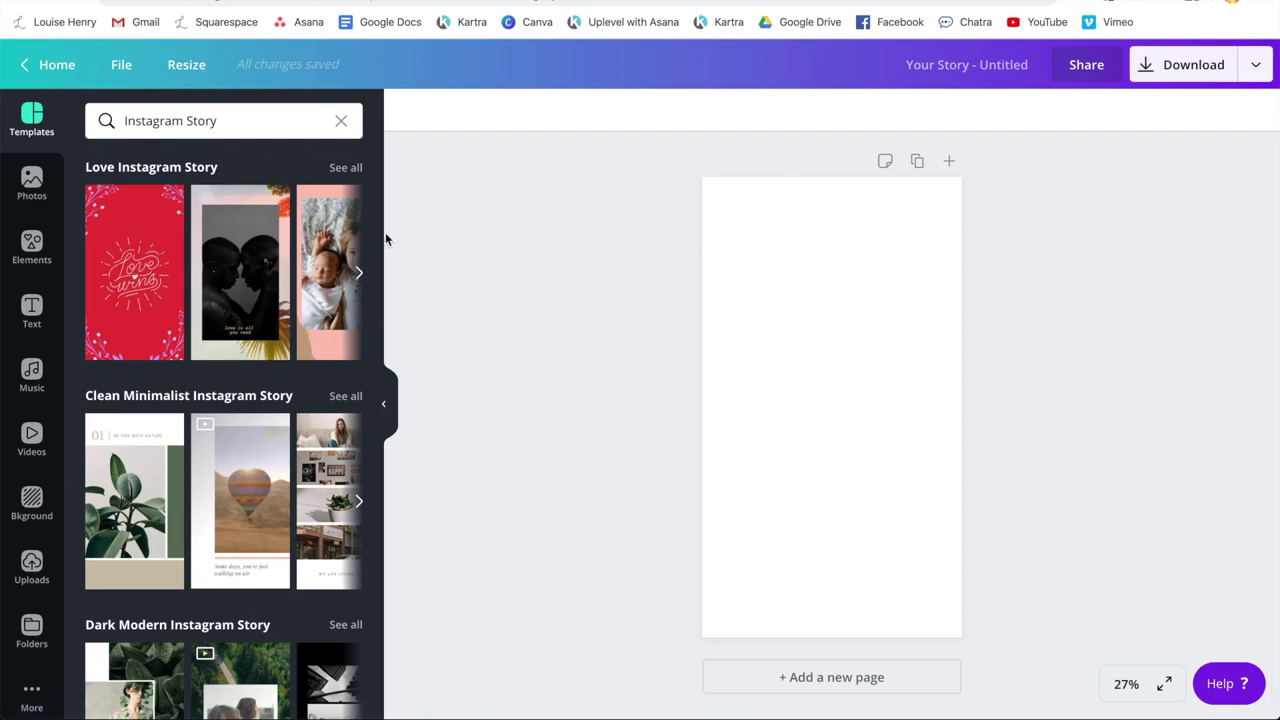
Scroll the Story templates and open the Ivory and Ash Grey Photo DIY Influencer Minimalist set.
{"action": "scroll", "coordinate": [373, 237], "scroll_direction": "down", "scroll_amount": 1}
{"action": "scroll", "coordinate": [373, 238], "scroll_direction": "down", "scroll_amount": 6}
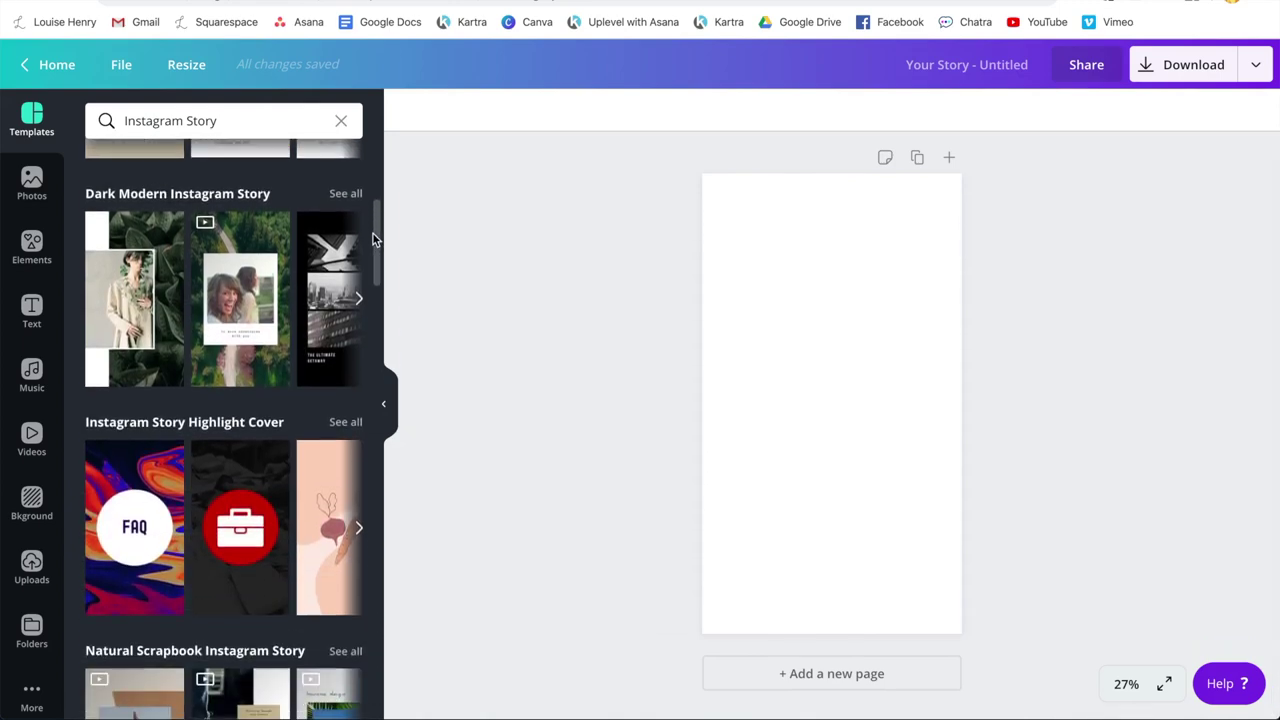
{"action": "scroll", "coordinate": [373, 240], "scroll_direction": "down", "scroll_amount": 4}
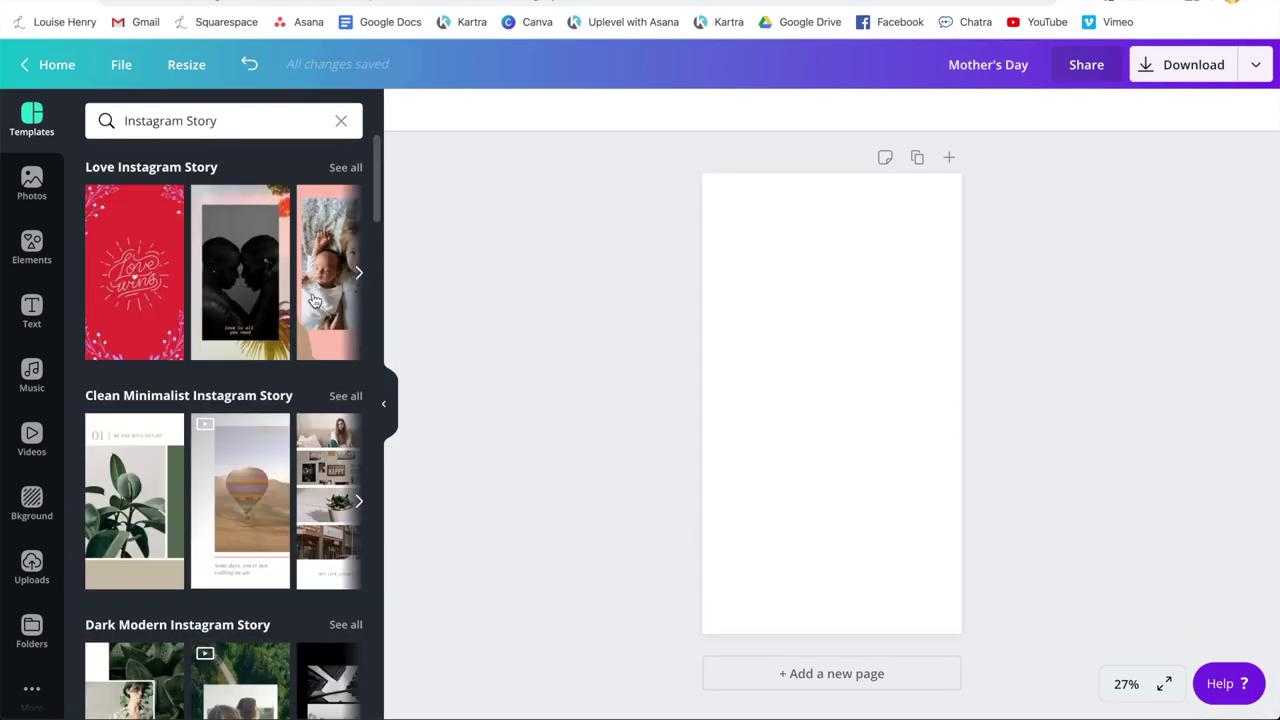
{"action": "scroll", "coordinate": [314, 294], "scroll_direction": "down", "scroll_amount": 2}
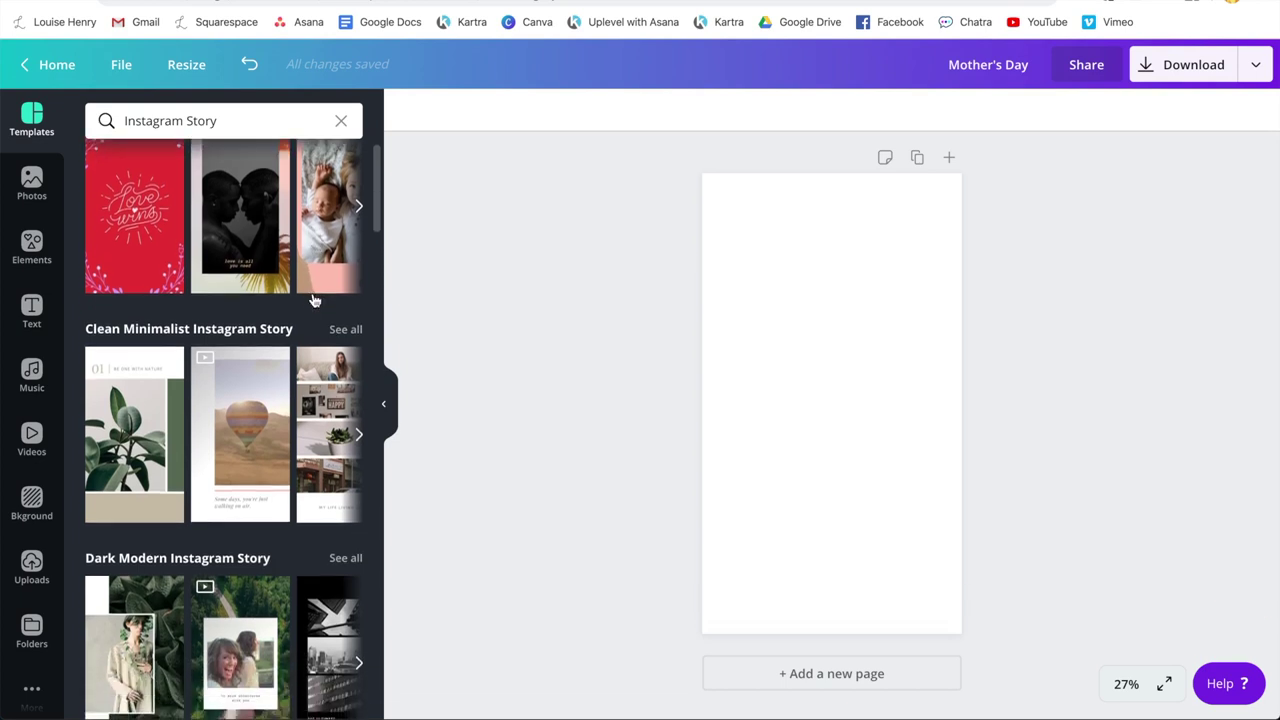
{"action": "scroll", "coordinate": [314, 298], "scroll_direction": "down", "scroll_amount": 1}
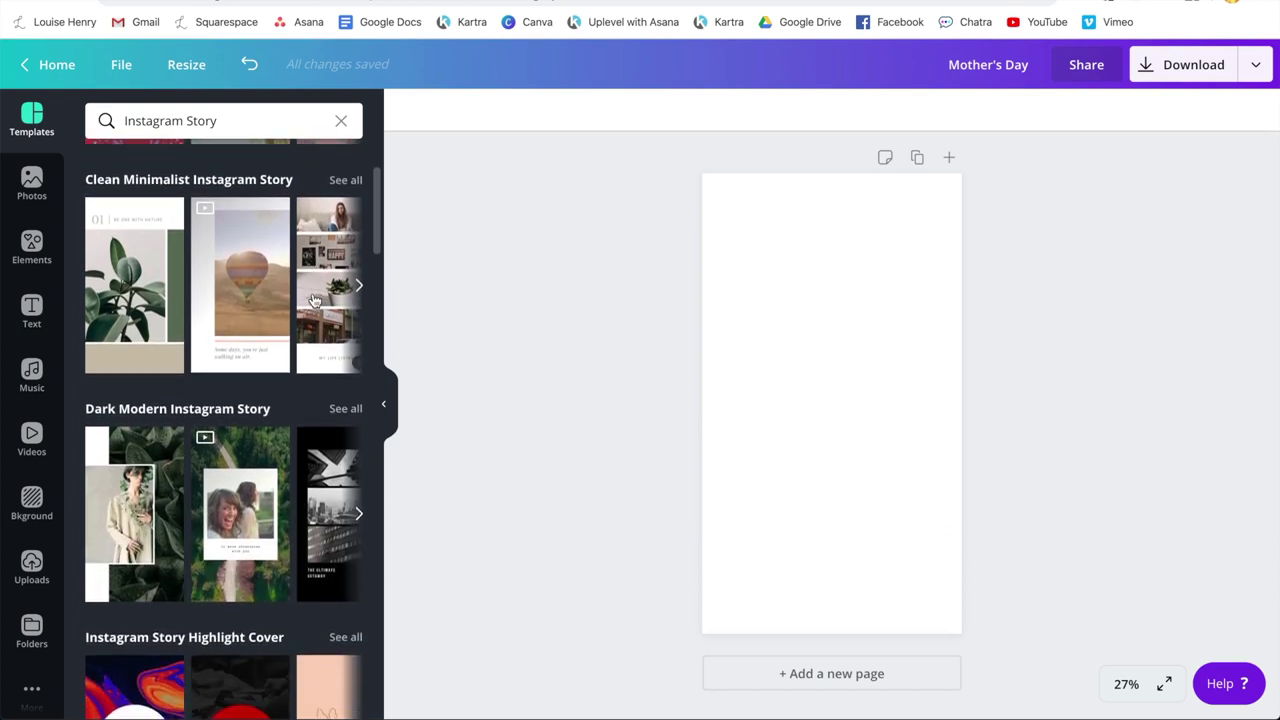
{"action": "scroll", "coordinate": [314, 298], "scroll_direction": "down", "scroll_amount": 4}
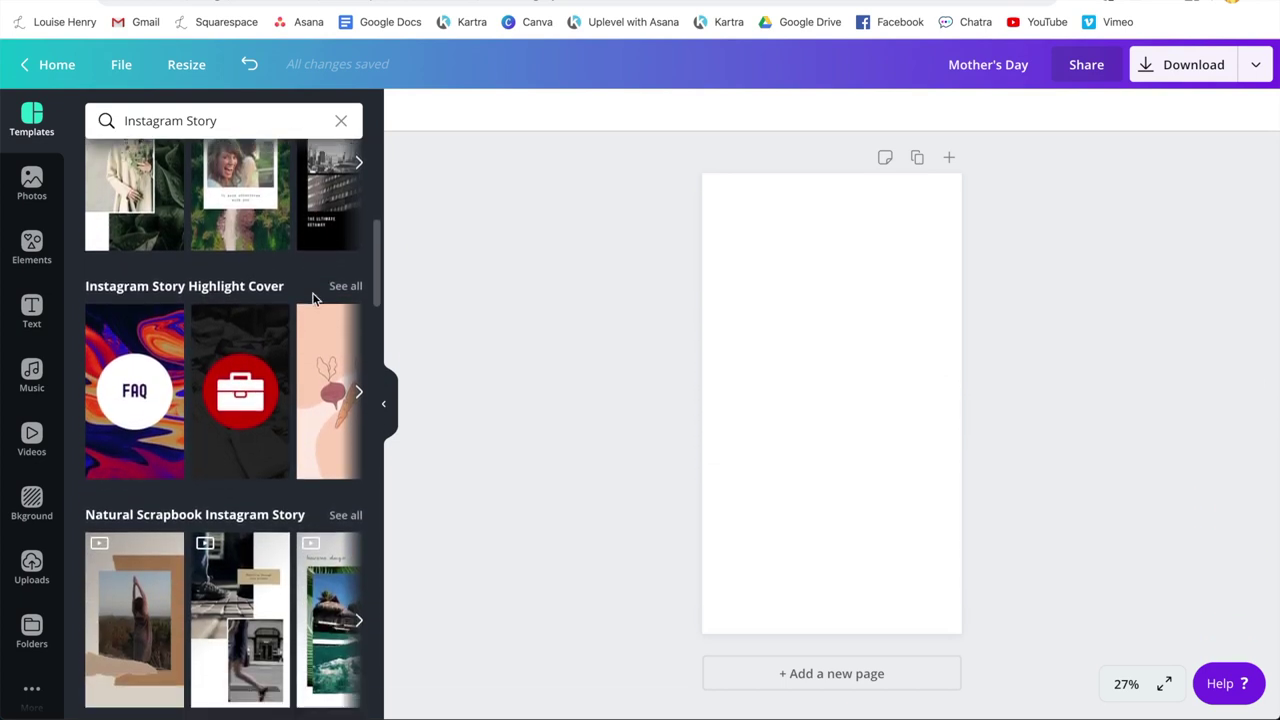
{"action": "scroll", "coordinate": [313, 298], "scroll_direction": "down", "scroll_amount": 5}
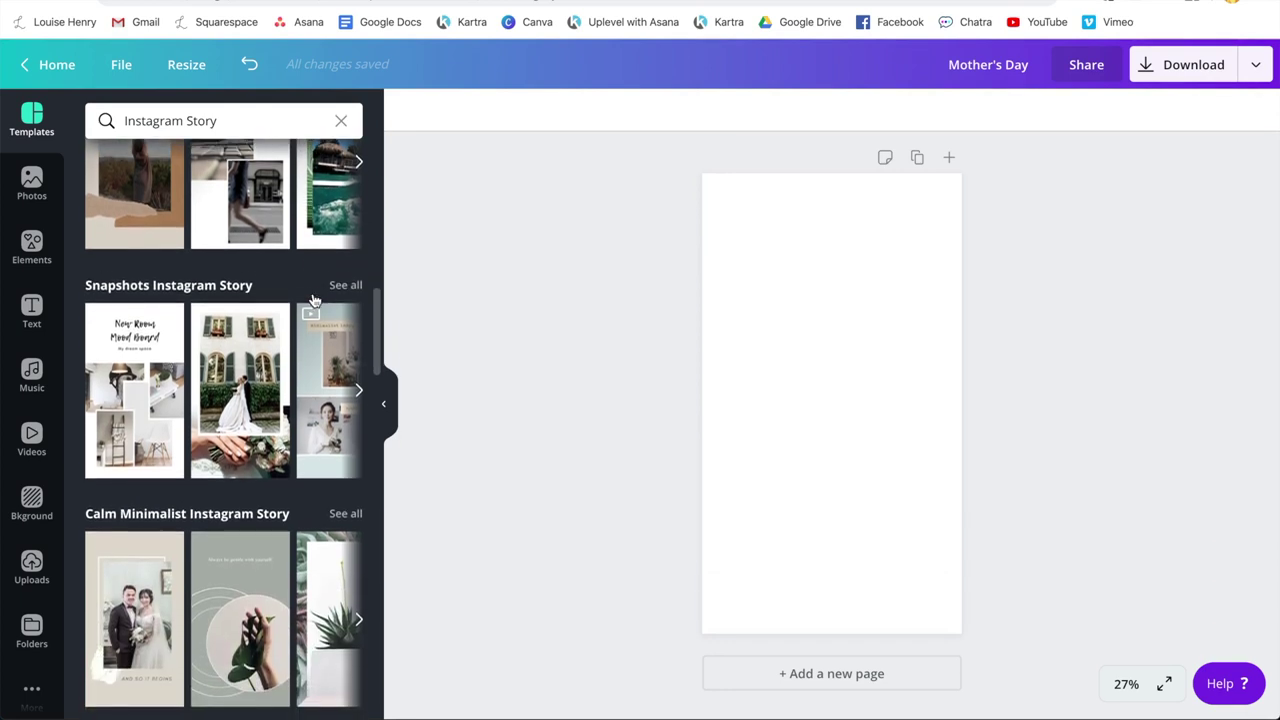
{"action": "scroll", "coordinate": [313, 298], "scroll_direction": "down", "scroll_amount": 4}
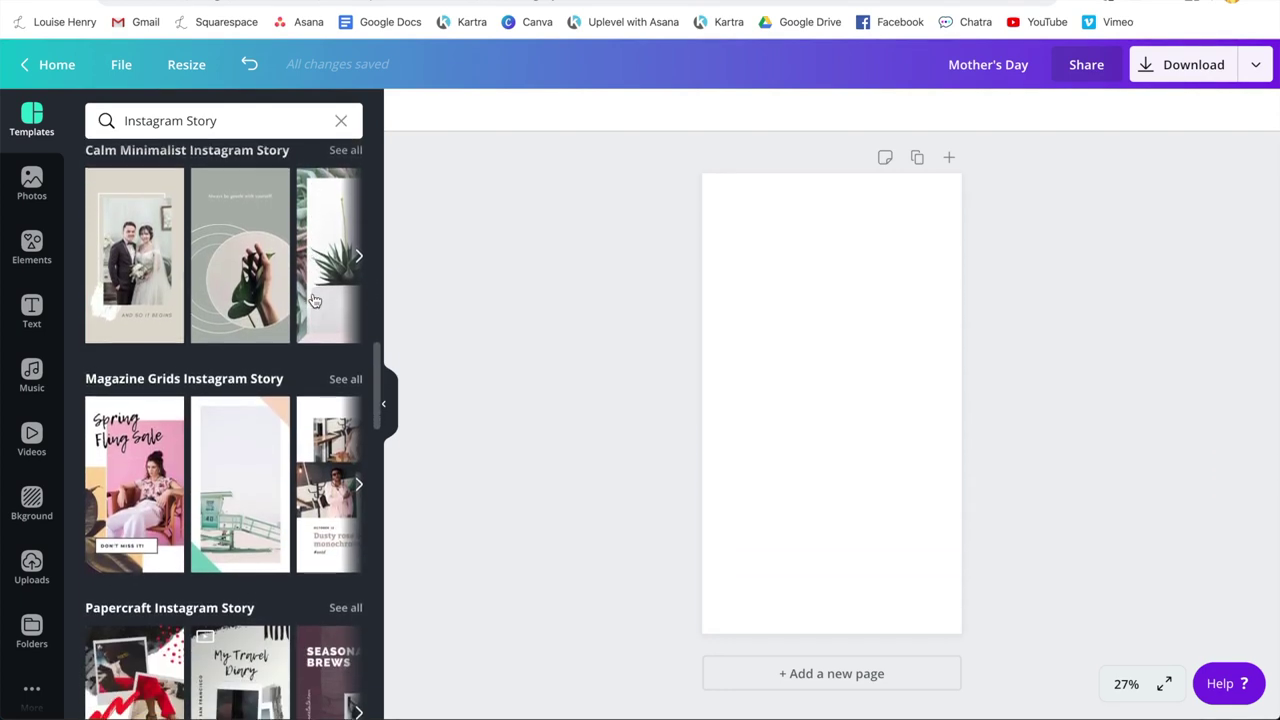
{"action": "scroll", "coordinate": [314, 298], "scroll_direction": "down", "scroll_amount": 7}
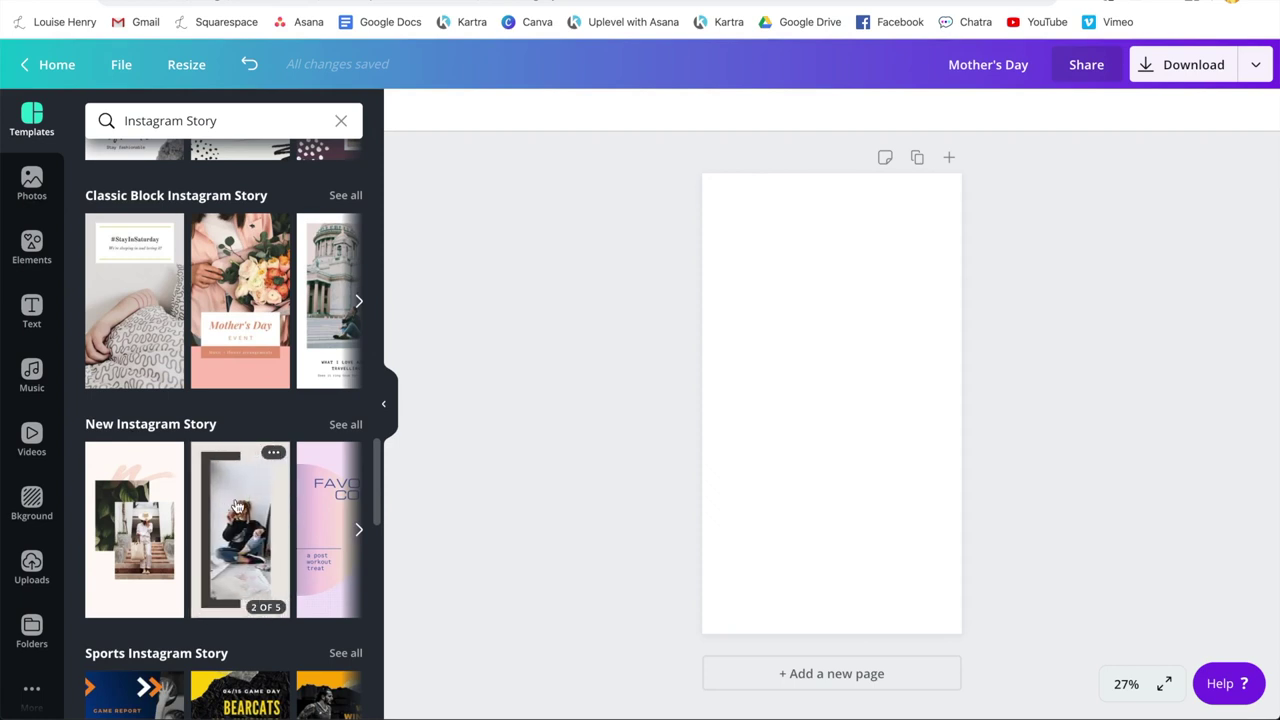
{"action": "left_click", "coordinate": [238, 507]}
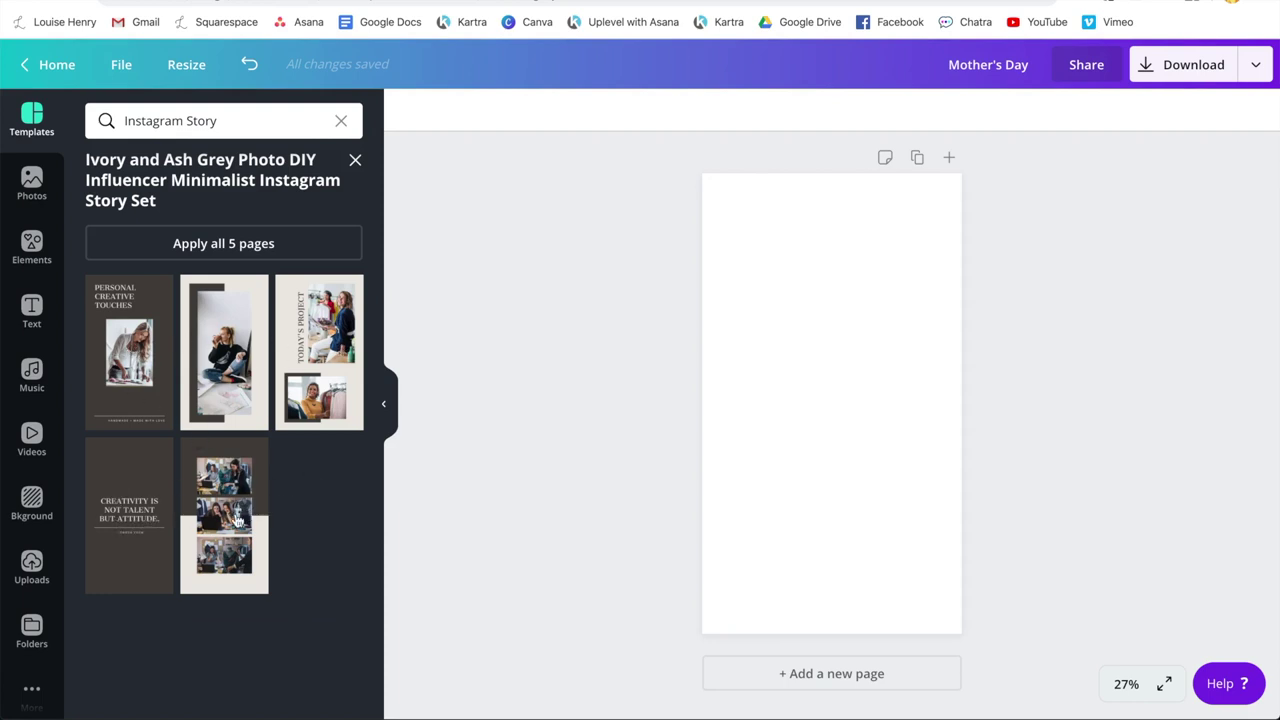
Apply the dark Personal Creative Touches page and replace its heading with 'WRITE MY OWN'.
{"action": "left_click", "coordinate": [124, 349]}
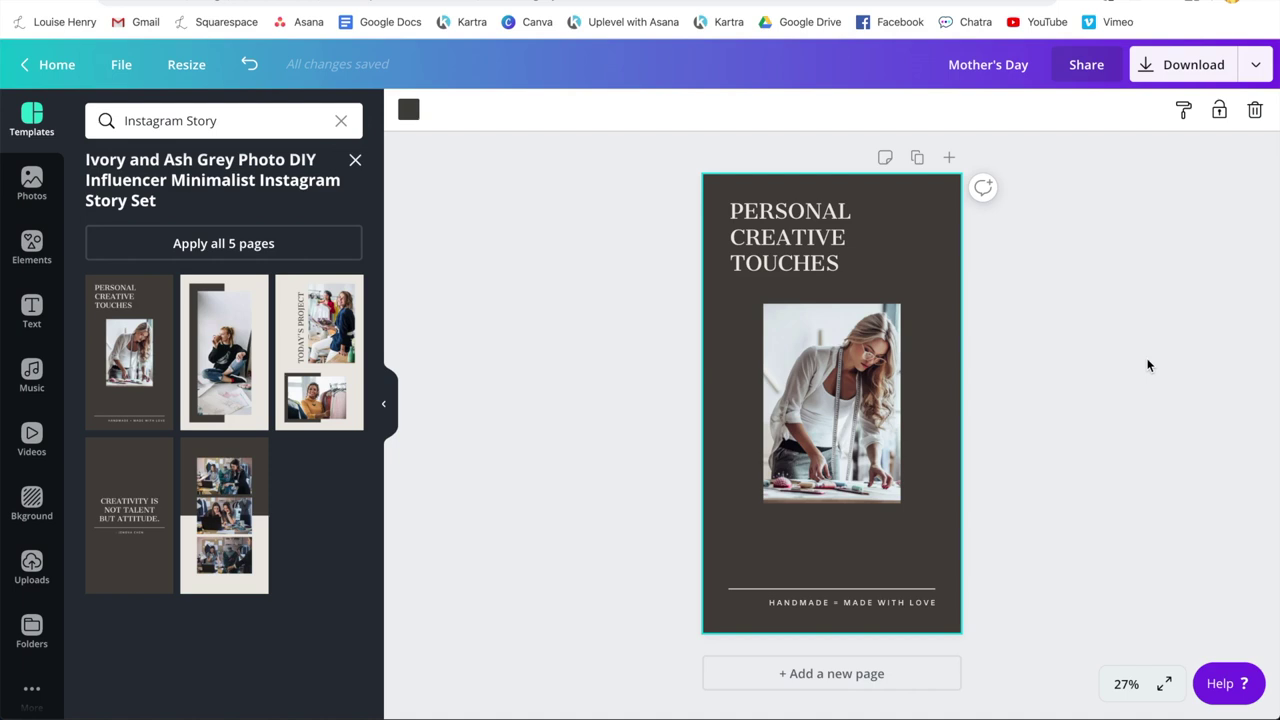
{"action": "left_click", "coordinate": [762, 219]}
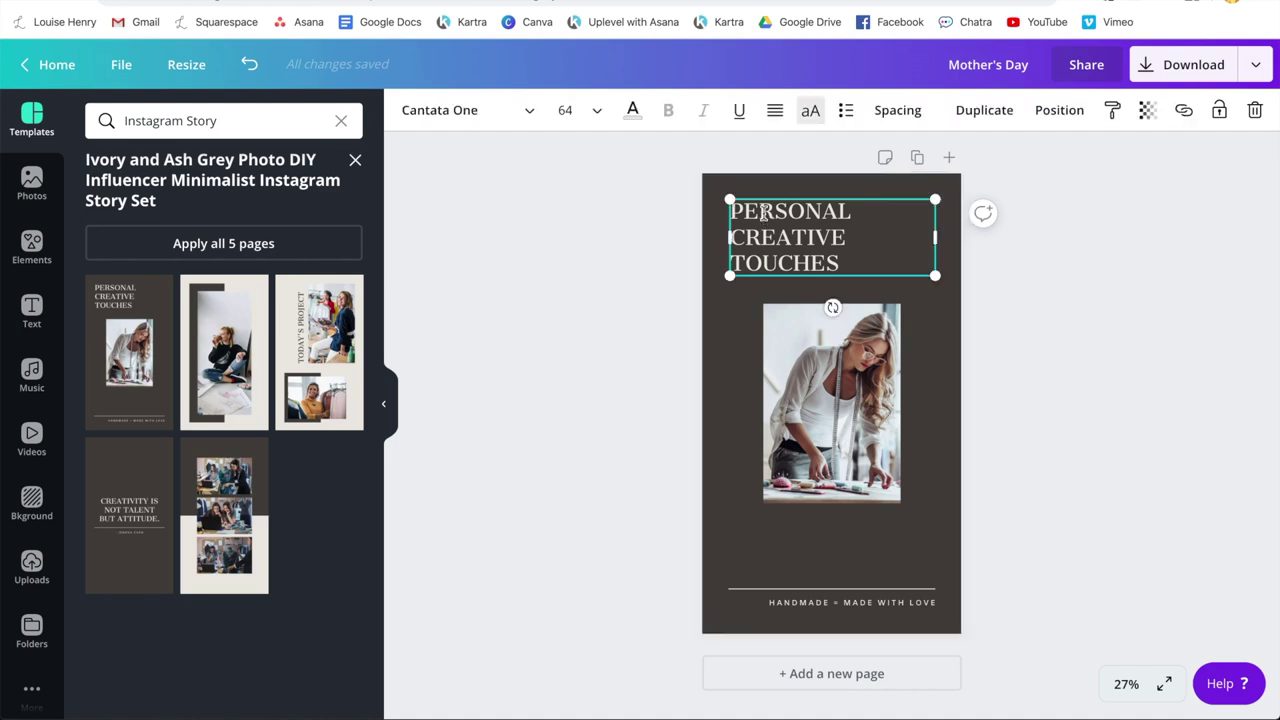
{"action": "triple_click", "coordinate": [763, 214]}
{"action": "key", "text": "BackSpace"}
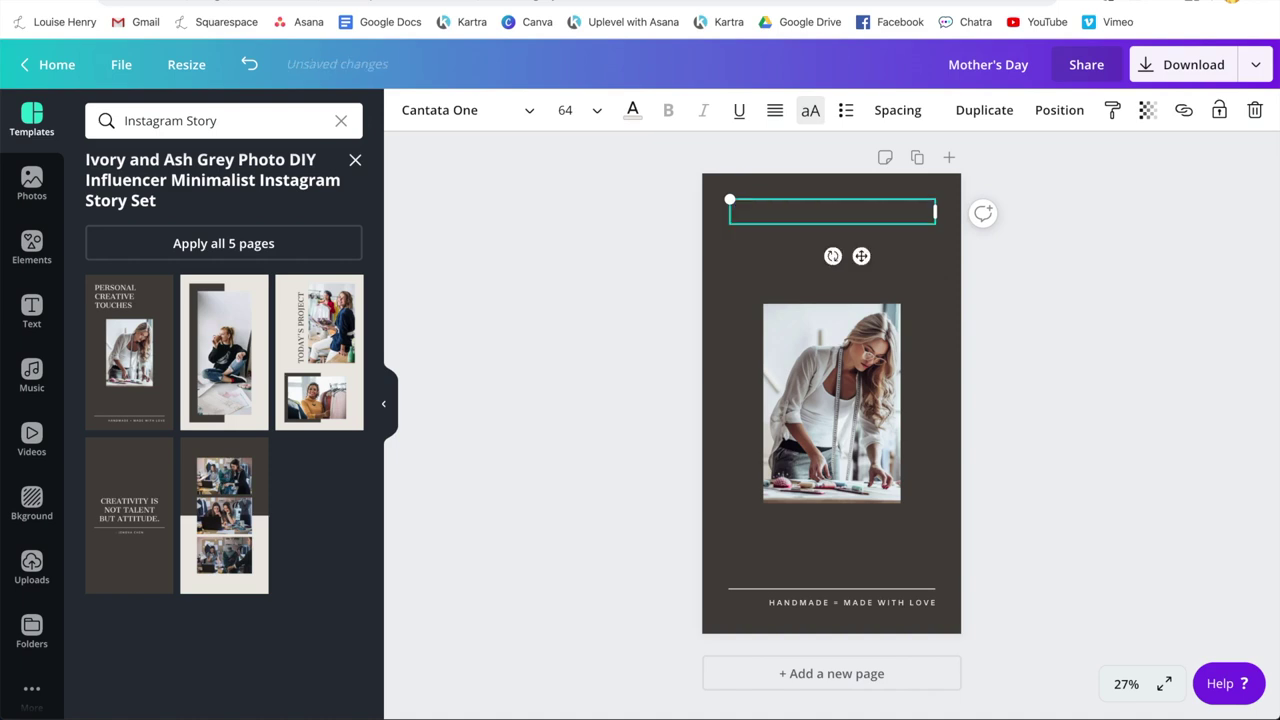
{"action": "type", "text": "WRITE MY OWN"}
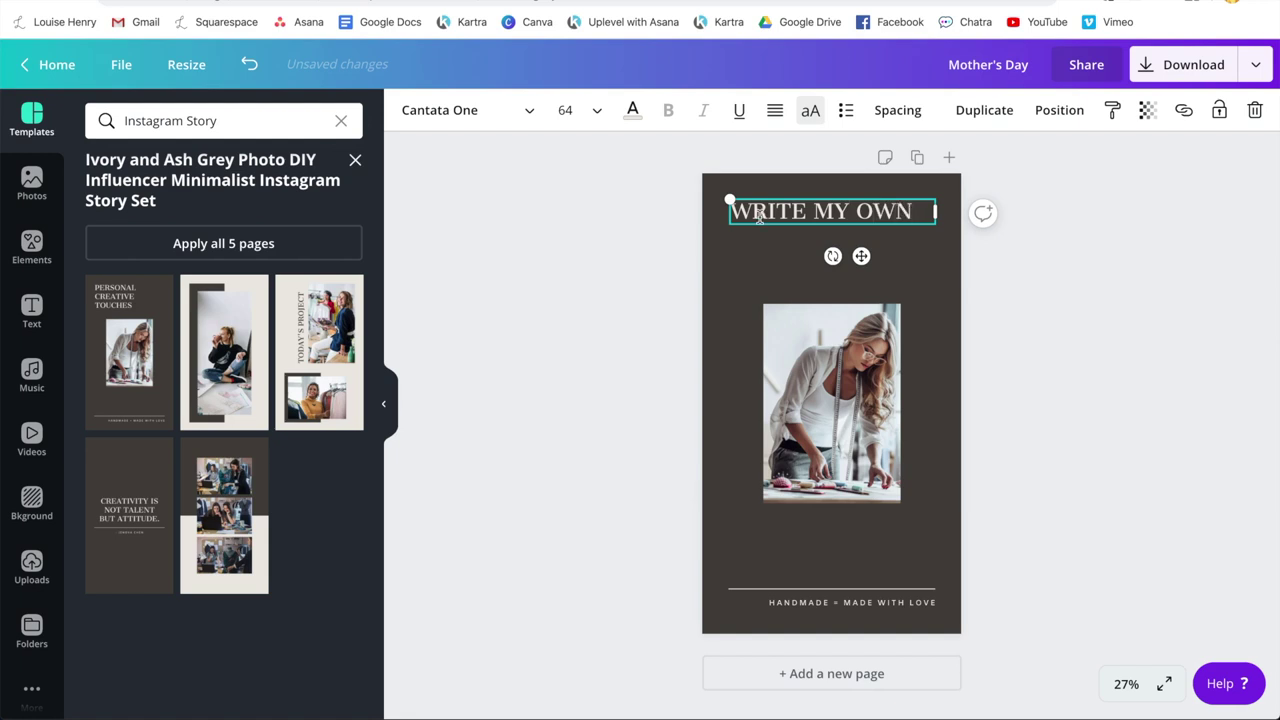
{"action": "left_click", "coordinate": [720, 266]}
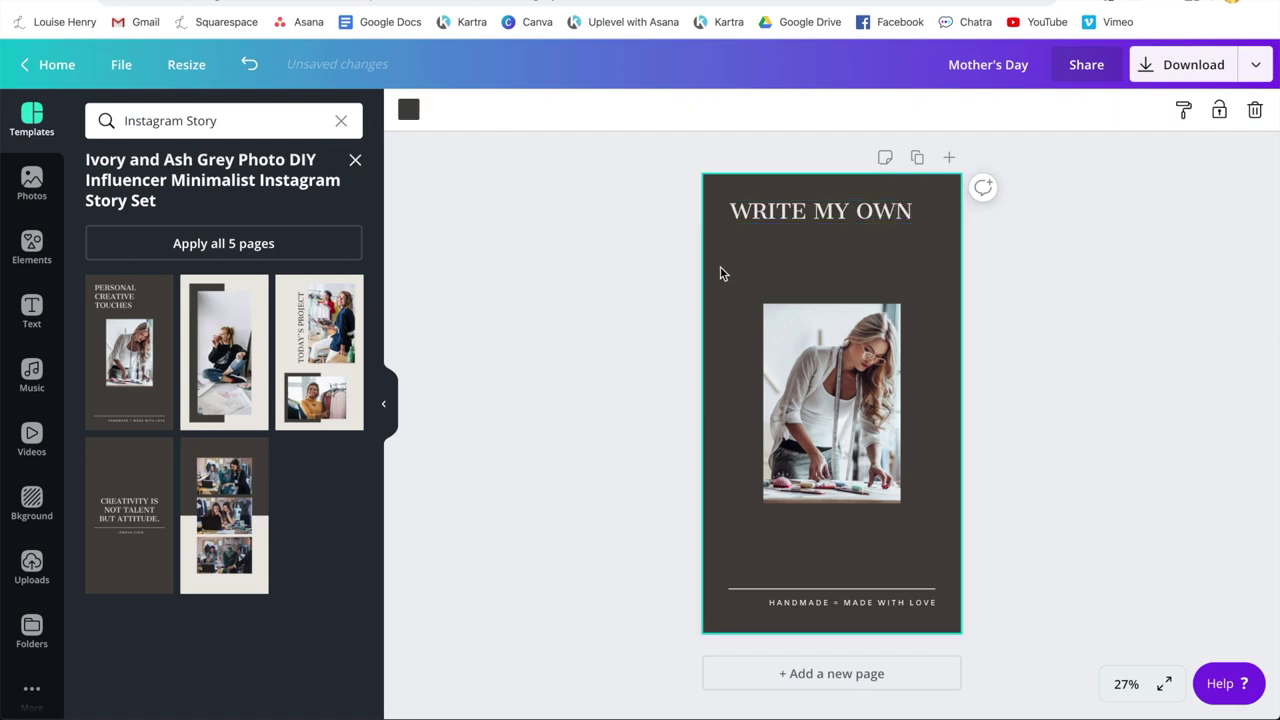
Change the page background from dark grey to the salmon brand swatch.
{"action": "left_click", "coordinate": [411, 112]}
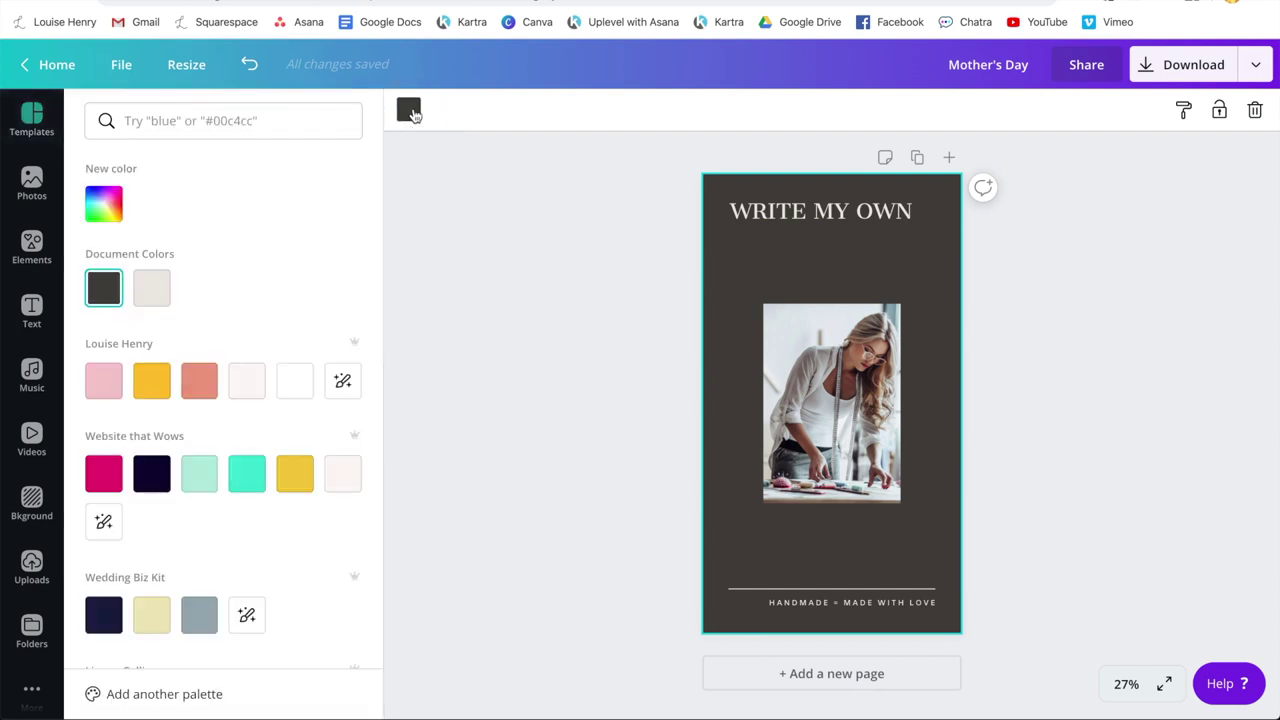
{"action": "left_click", "coordinate": [200, 384]}
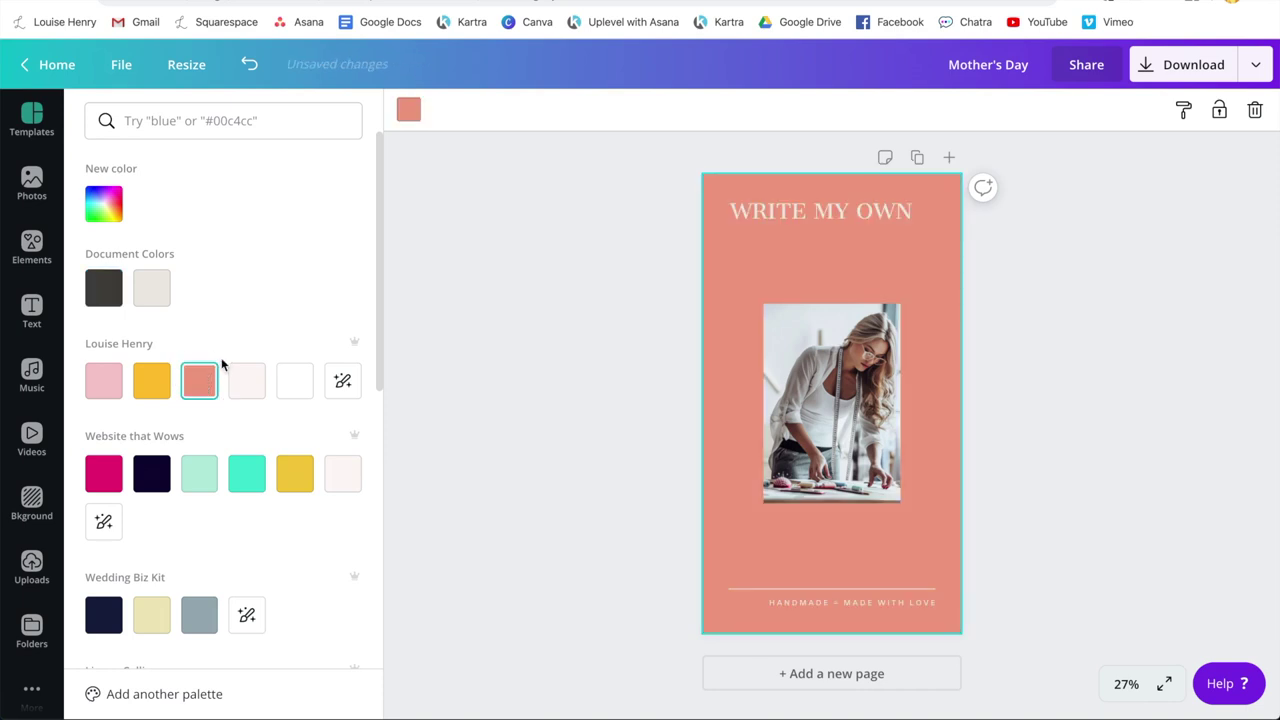
{"action": "left_click", "coordinate": [838, 368]}
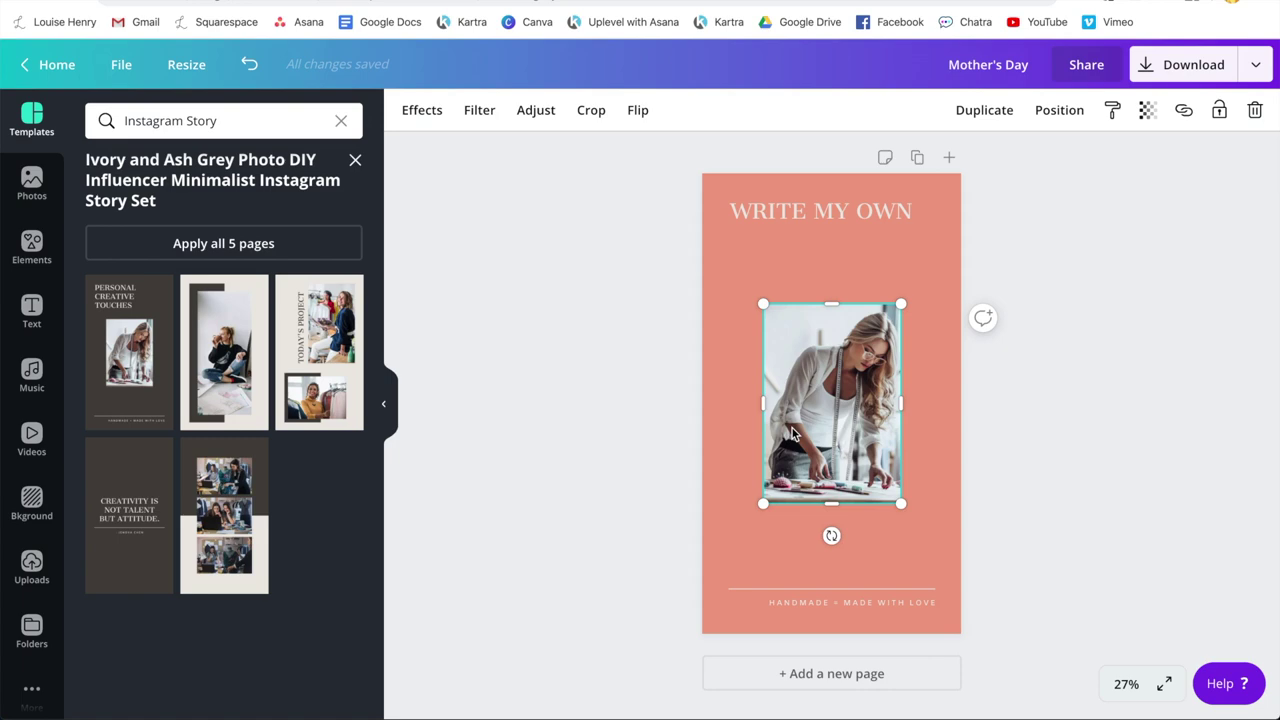
Search stock photos for 'YOGA', filtered to free photos only.
{"action": "left_click", "coordinate": [31, 195]}
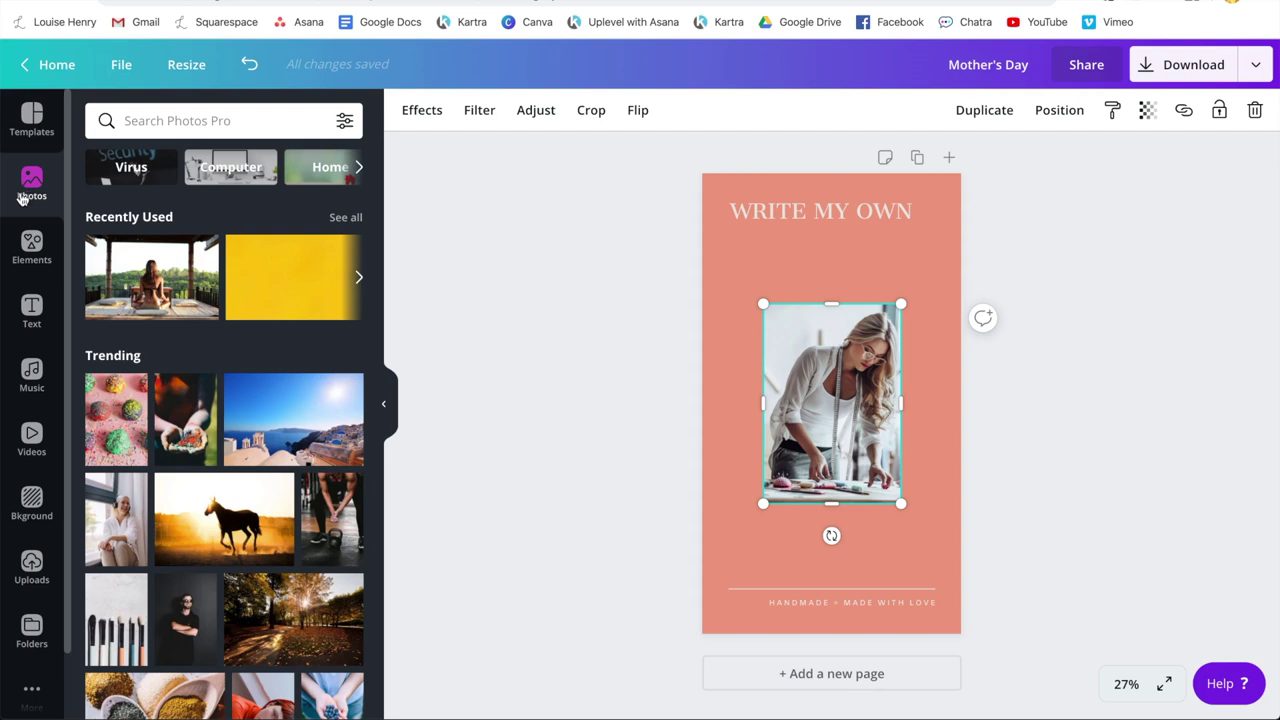
{"action": "left_click", "coordinate": [147, 118]}
{"action": "type", "text": "YOGA"}
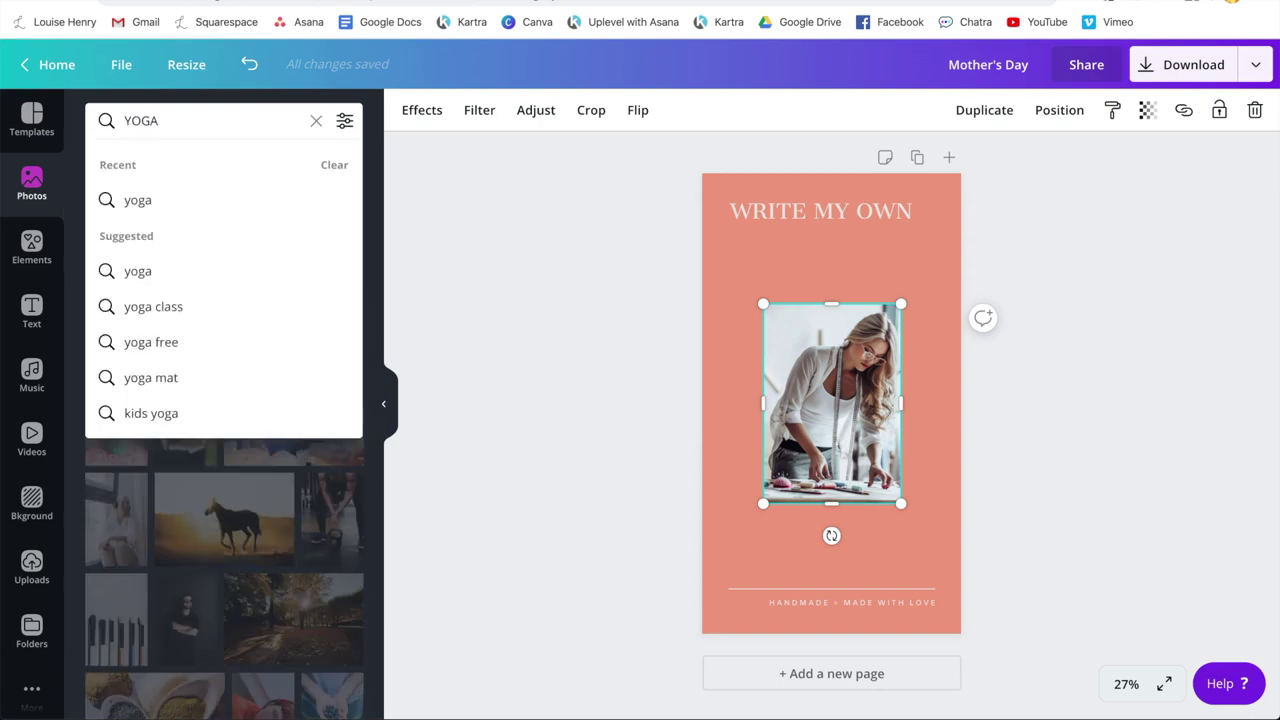
{"action": "key", "text": "Return"}
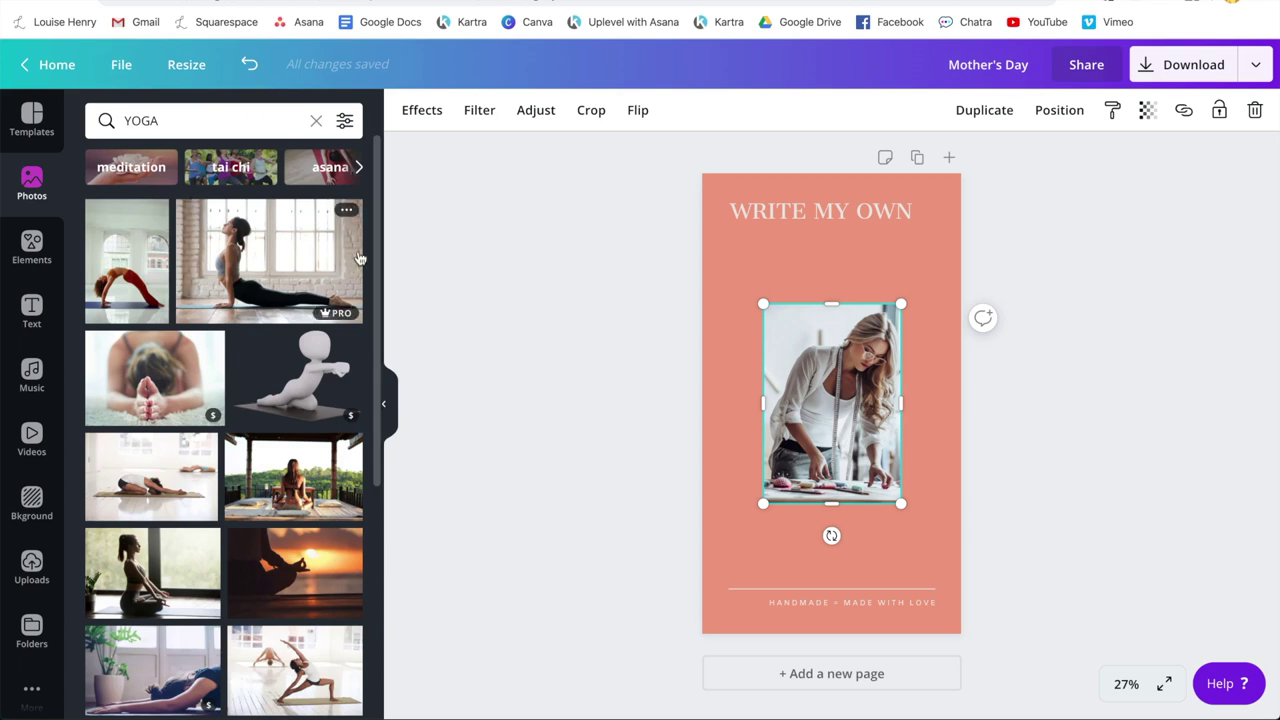
{"action": "left_click", "coordinate": [345, 121]}
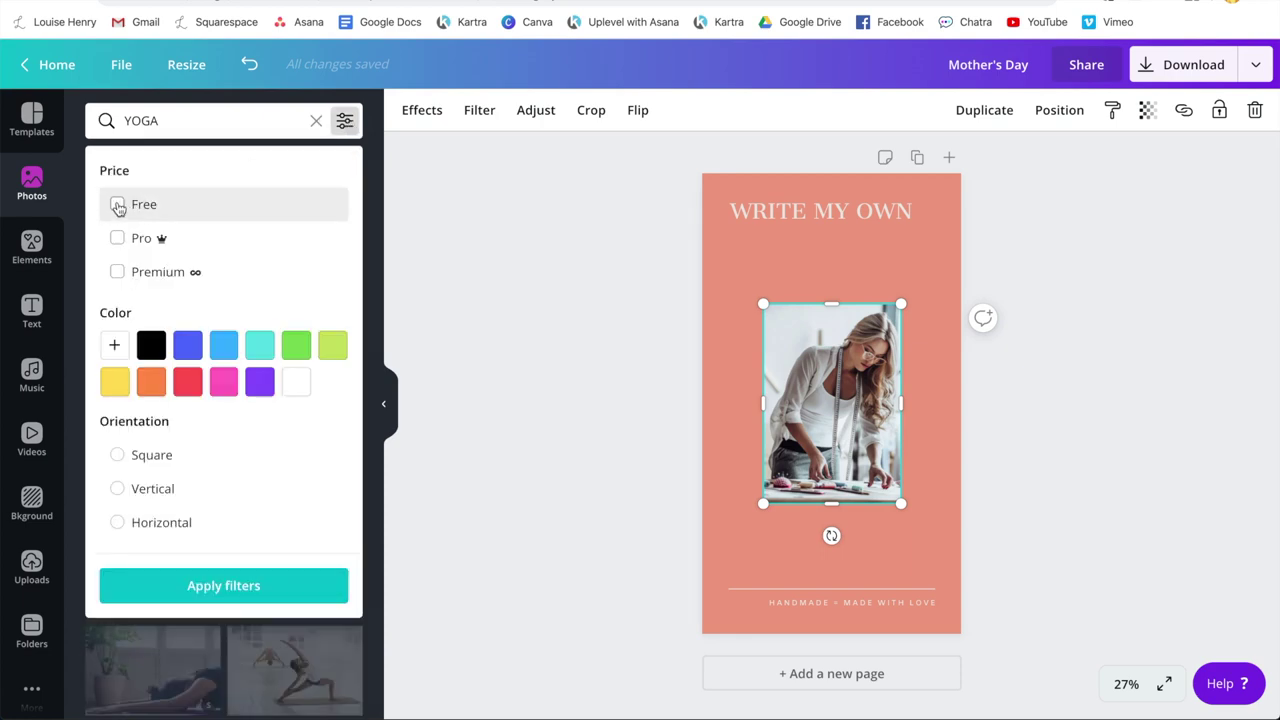
{"action": "left_click", "coordinate": [118, 206]}
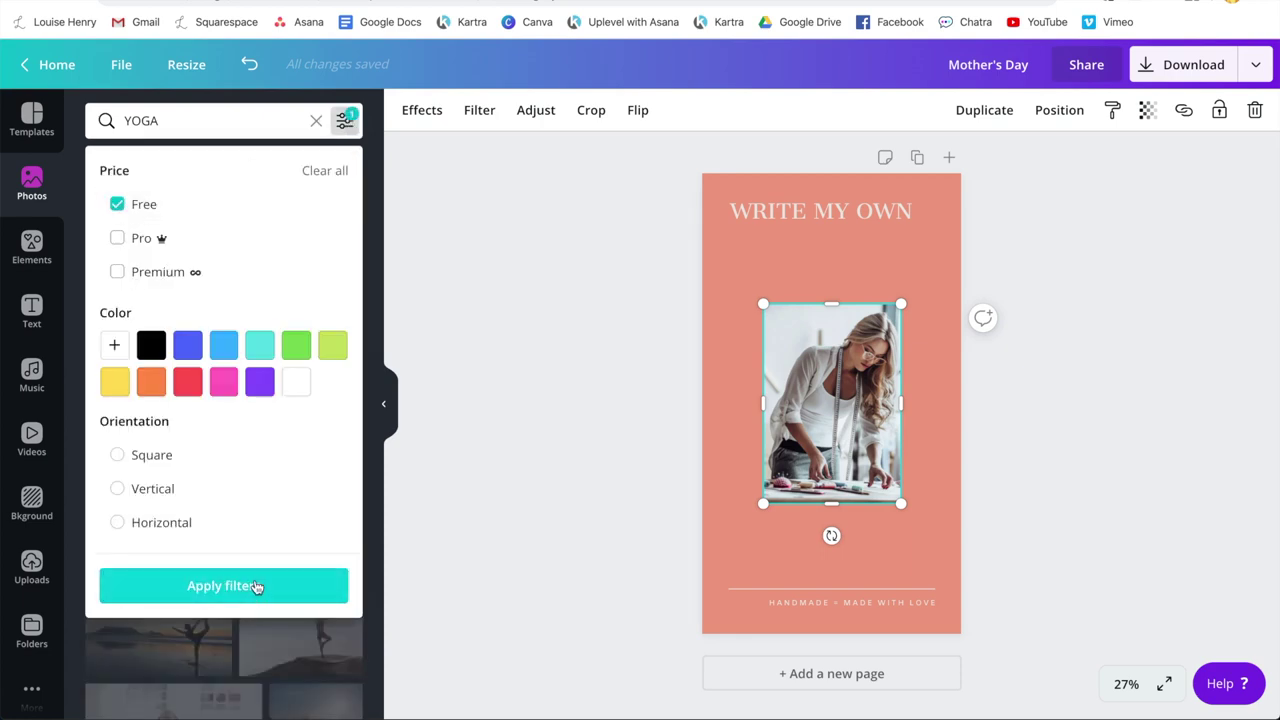
{"action": "left_click", "coordinate": [222, 586]}
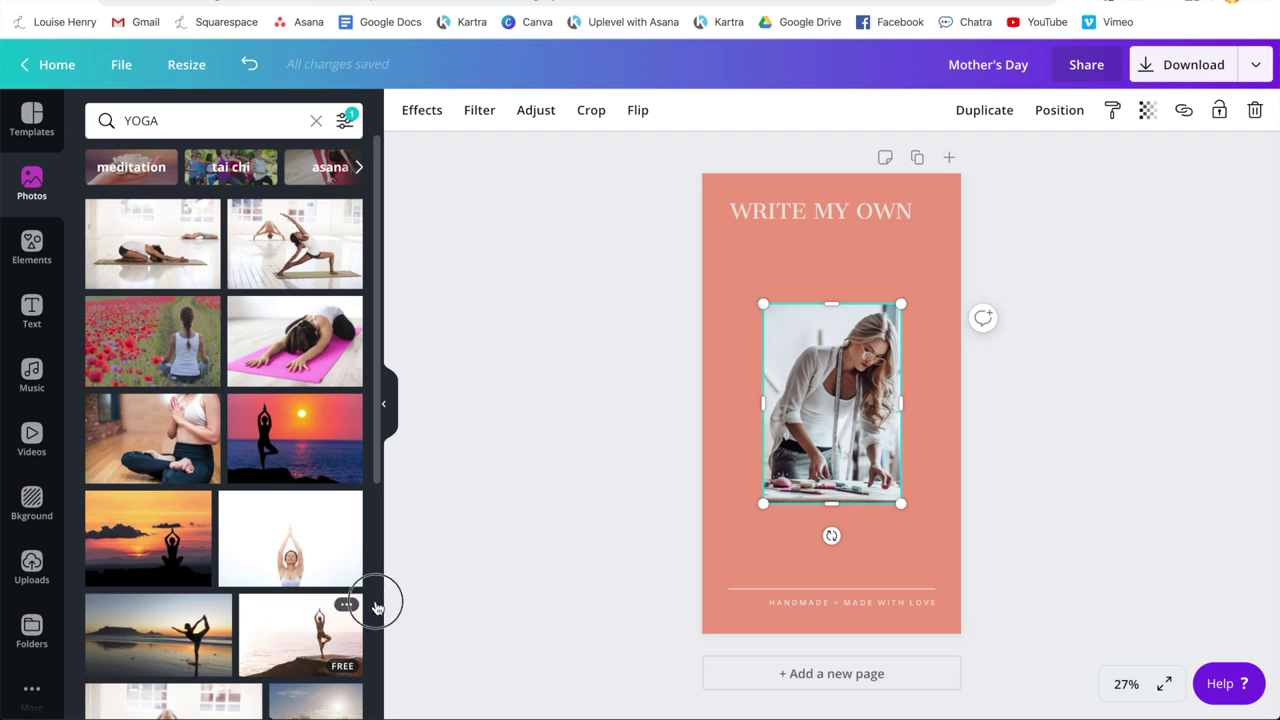
Drop the tree-pose seaside yoga photo into the frame and shift it sideways within the crop.
{"action": "left_click_drag", "start_coordinate": [360, 615], "coordinate": [814, 390]}
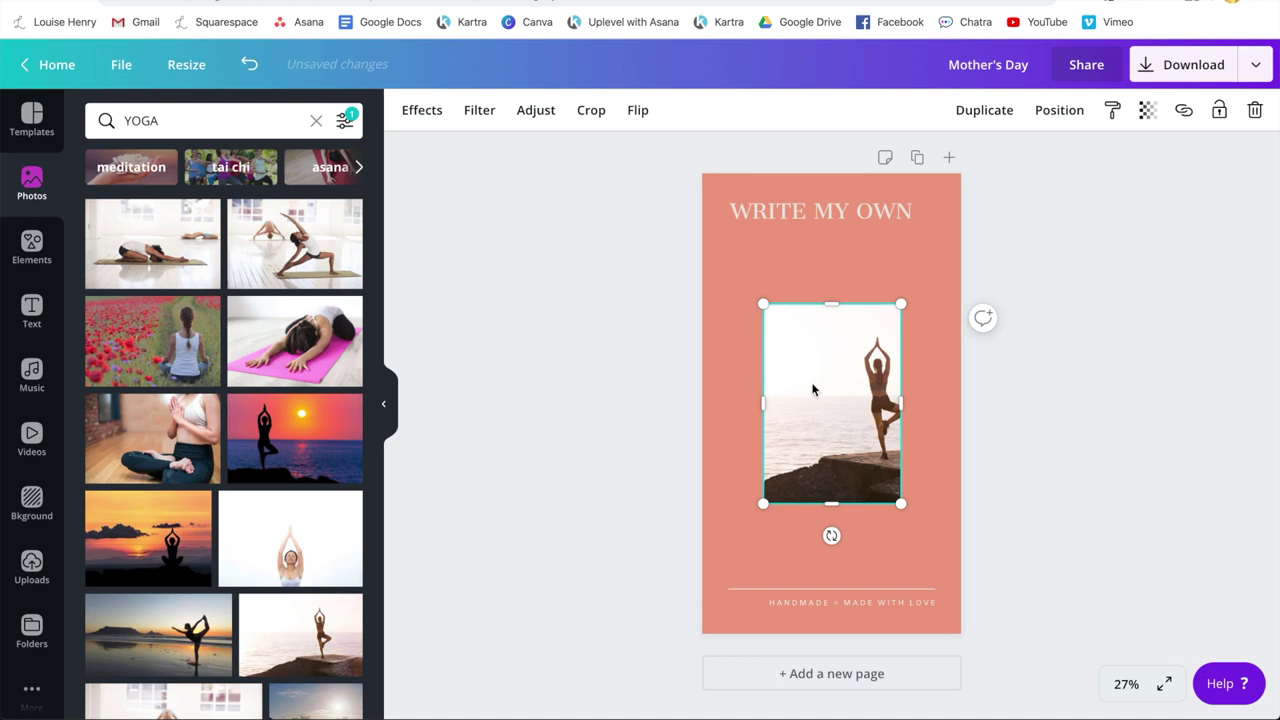
{"action": "left_click", "coordinate": [596, 112]}
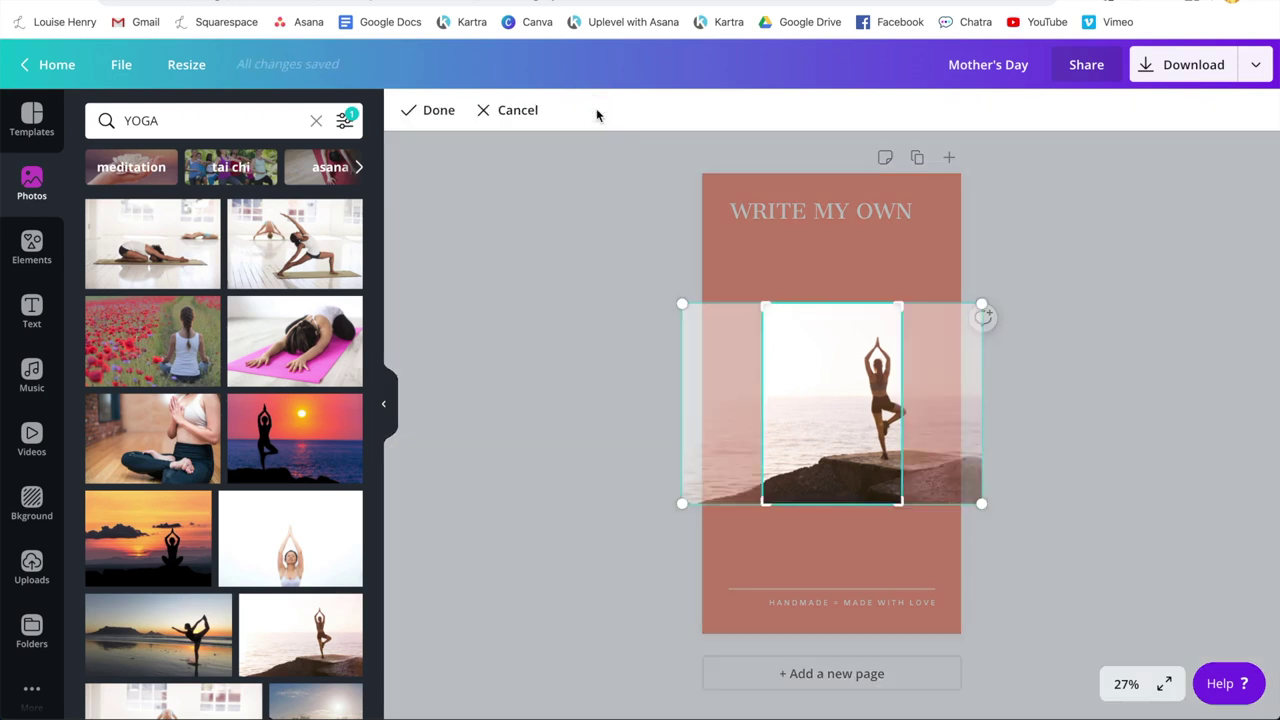
{"action": "left_click_drag", "start_coordinate": [943, 409], "coordinate": [876, 409]}
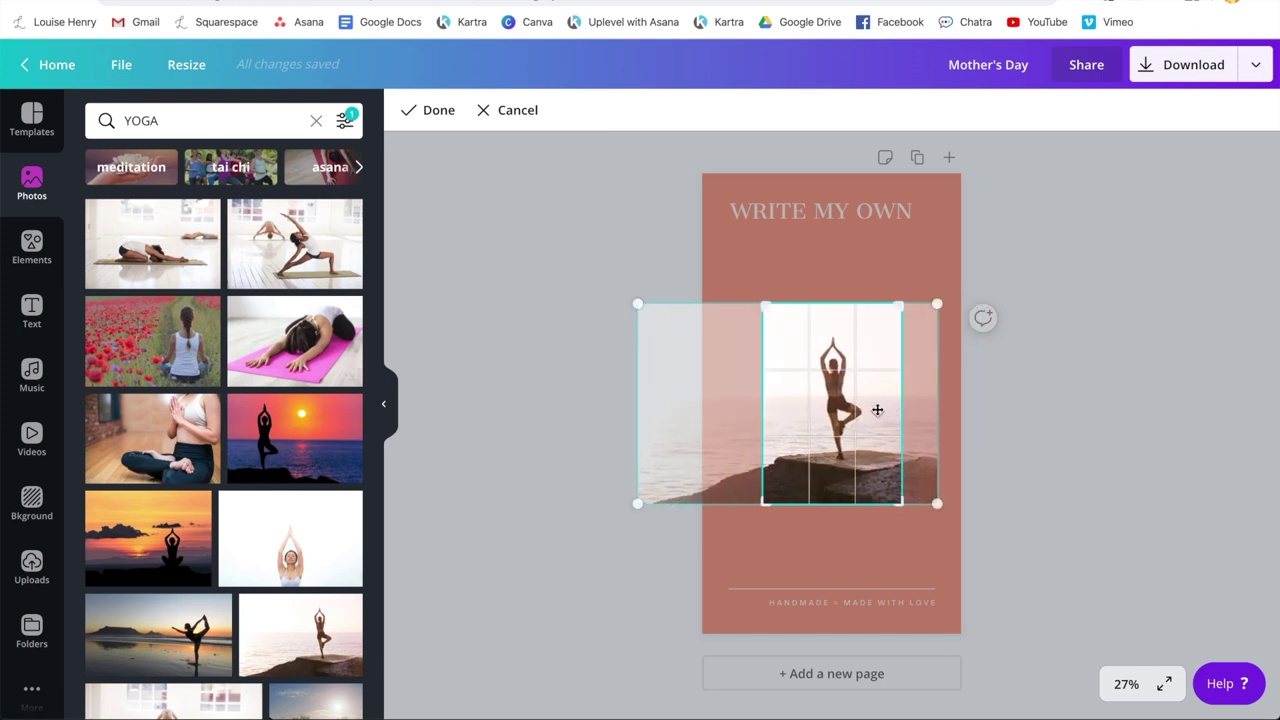
{"action": "left_click", "coordinate": [428, 112]}
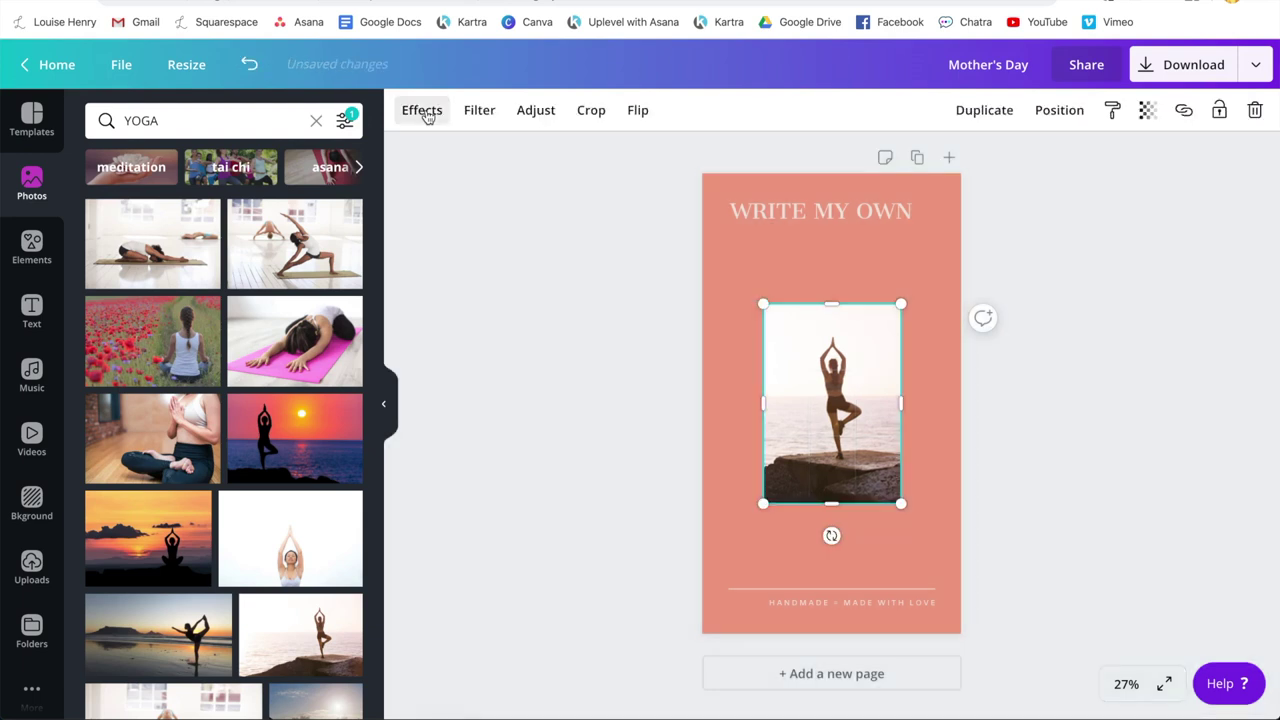
Nudge the footer group, ungroup it and make the thin footer line white.
{"action": "left_click", "coordinate": [821, 597]}
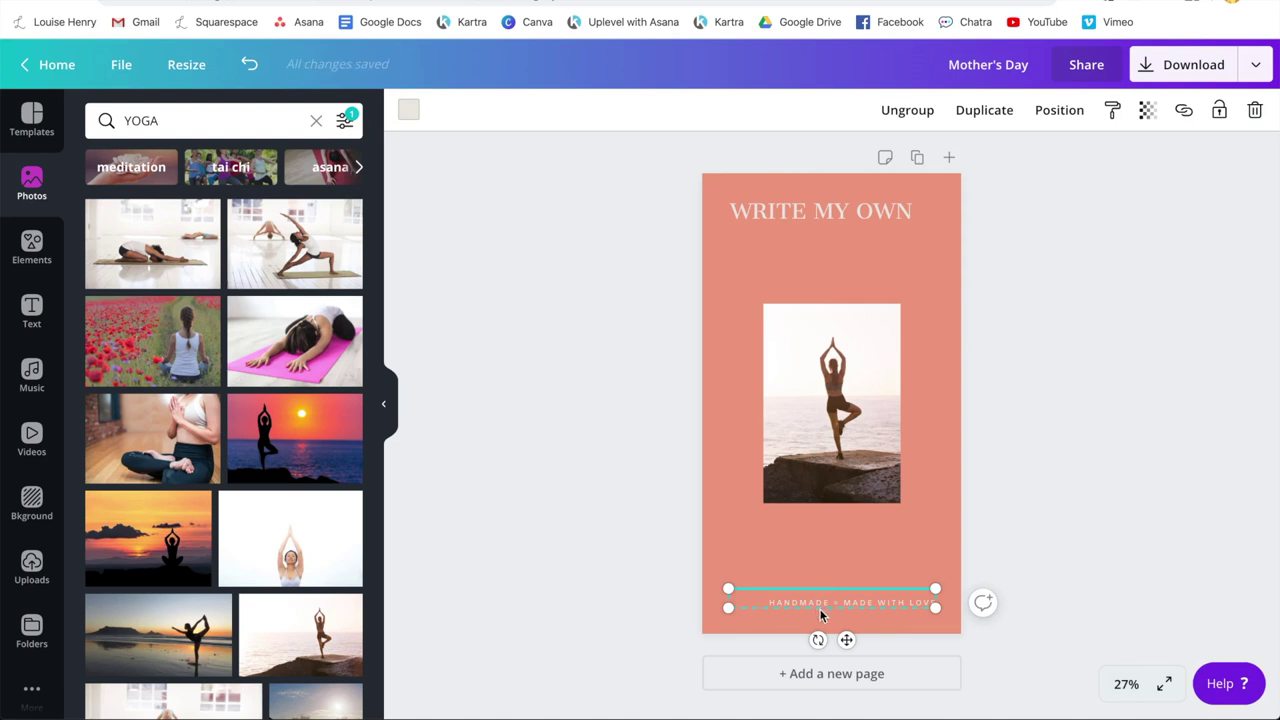
{"action": "mouse_move", "coordinate": [820, 607]}
{"action": "left_mouse_down"}
{"action": "mouse_move", "coordinate": [820, 529]}
{"action": "mouse_move", "coordinate": [817, 608]}
{"action": "mouse_move", "coordinate": [826, 598]}
{"action": "left_mouse_up"}
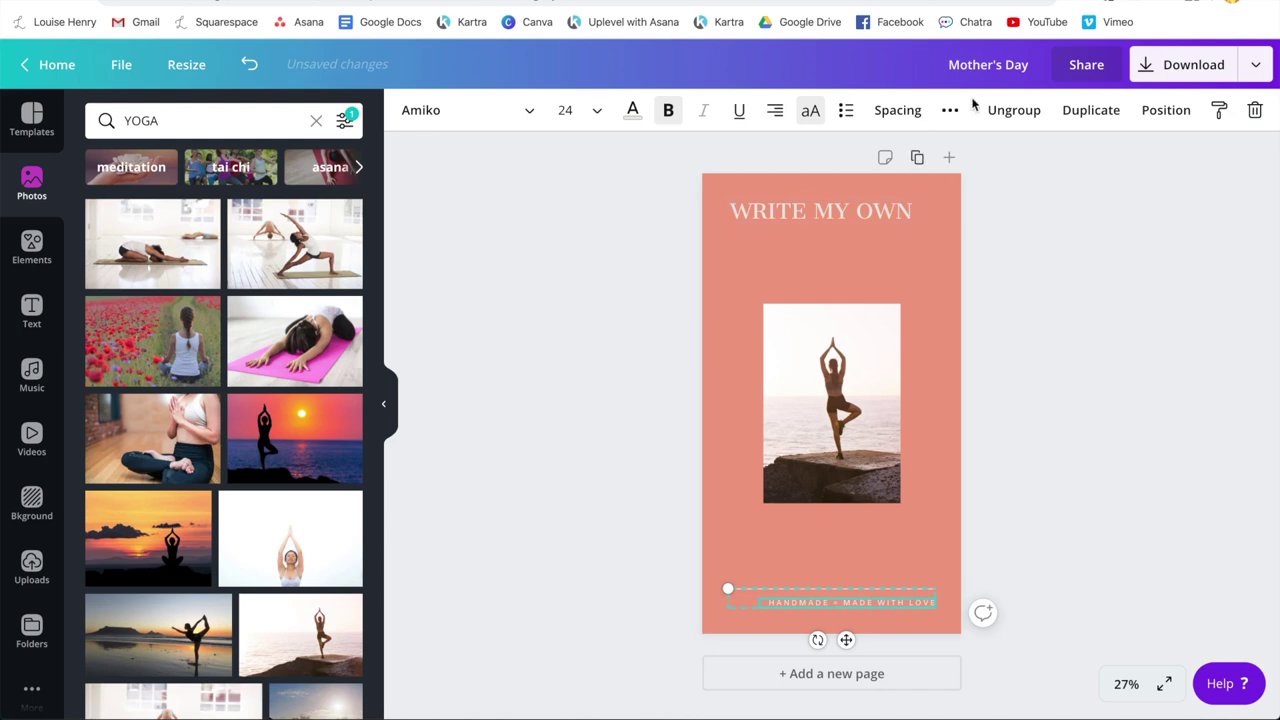
{"action": "left_click", "coordinate": [1014, 110]}
{"action": "left_click", "coordinate": [1062, 444]}
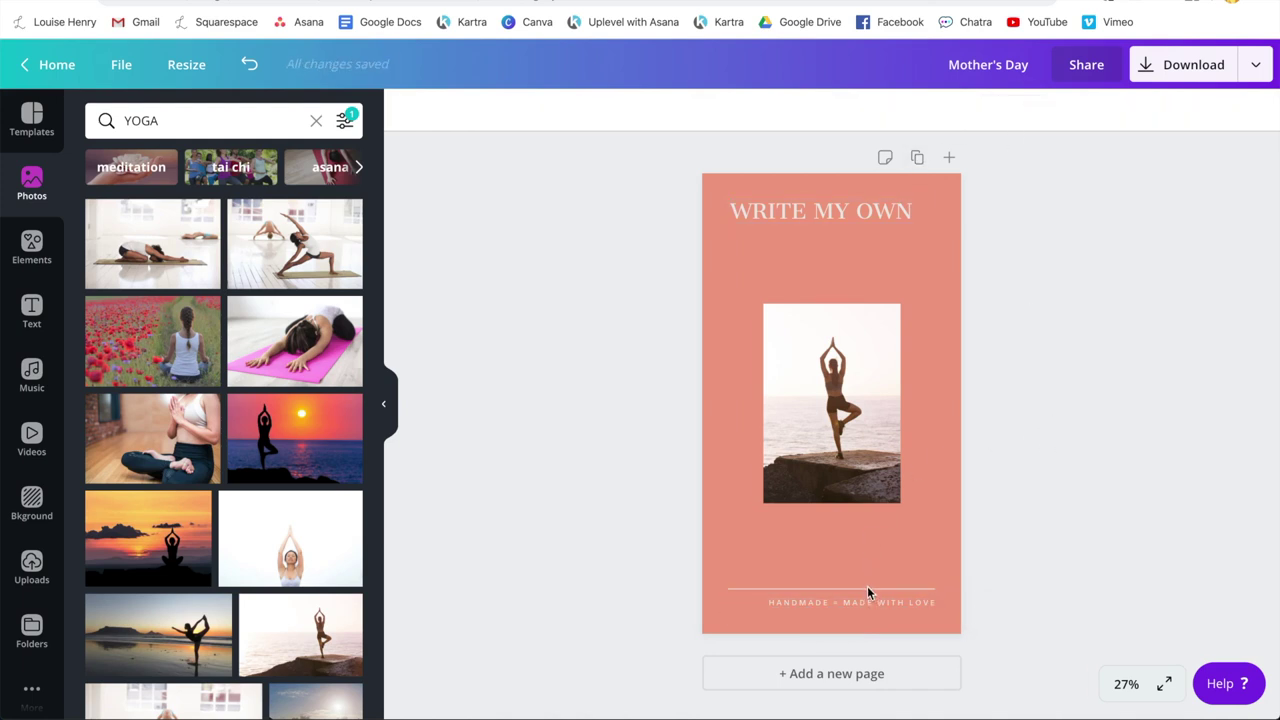
{"action": "left_click", "coordinate": [866, 589]}
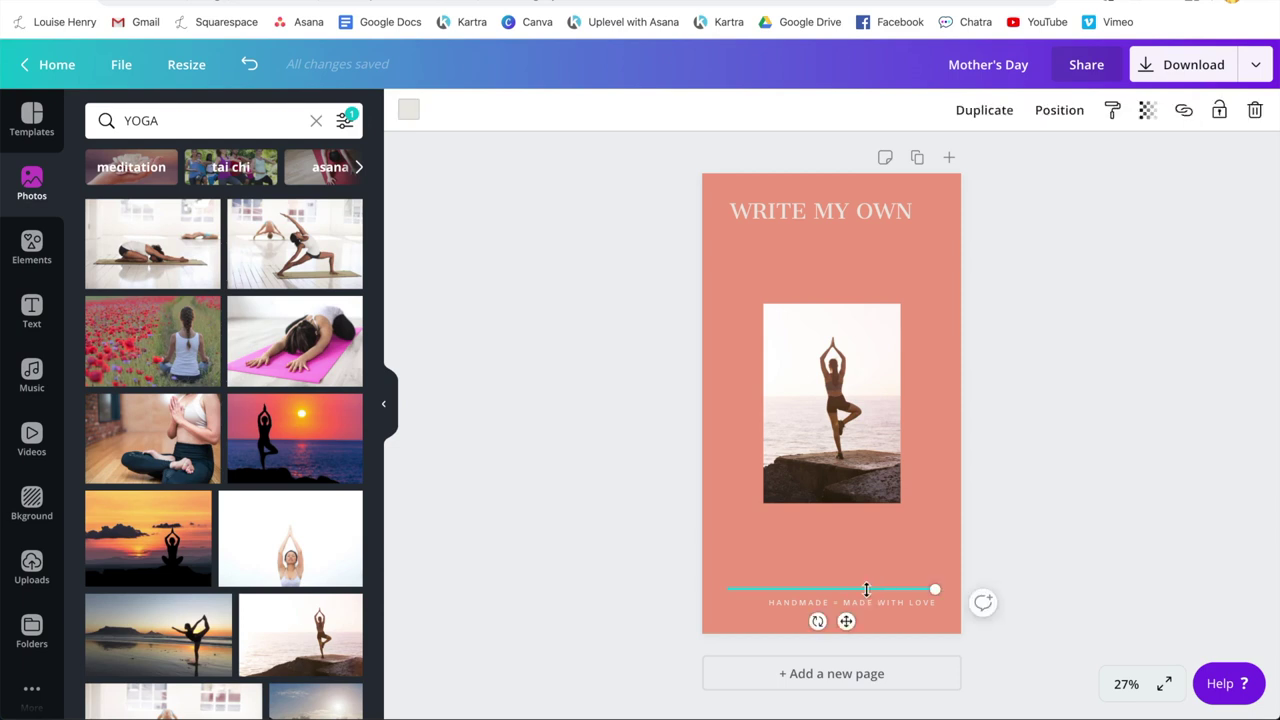
{"action": "left_click", "coordinate": [407, 112]}
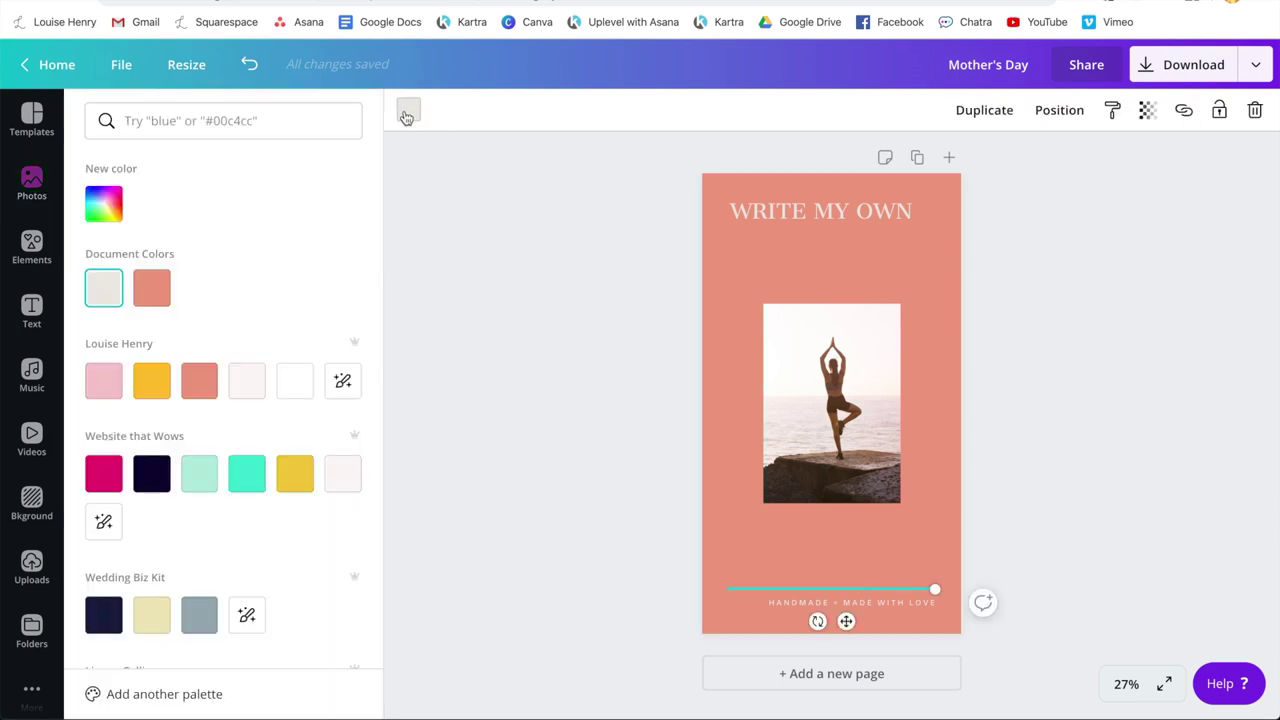
{"action": "left_click", "coordinate": [294, 385]}
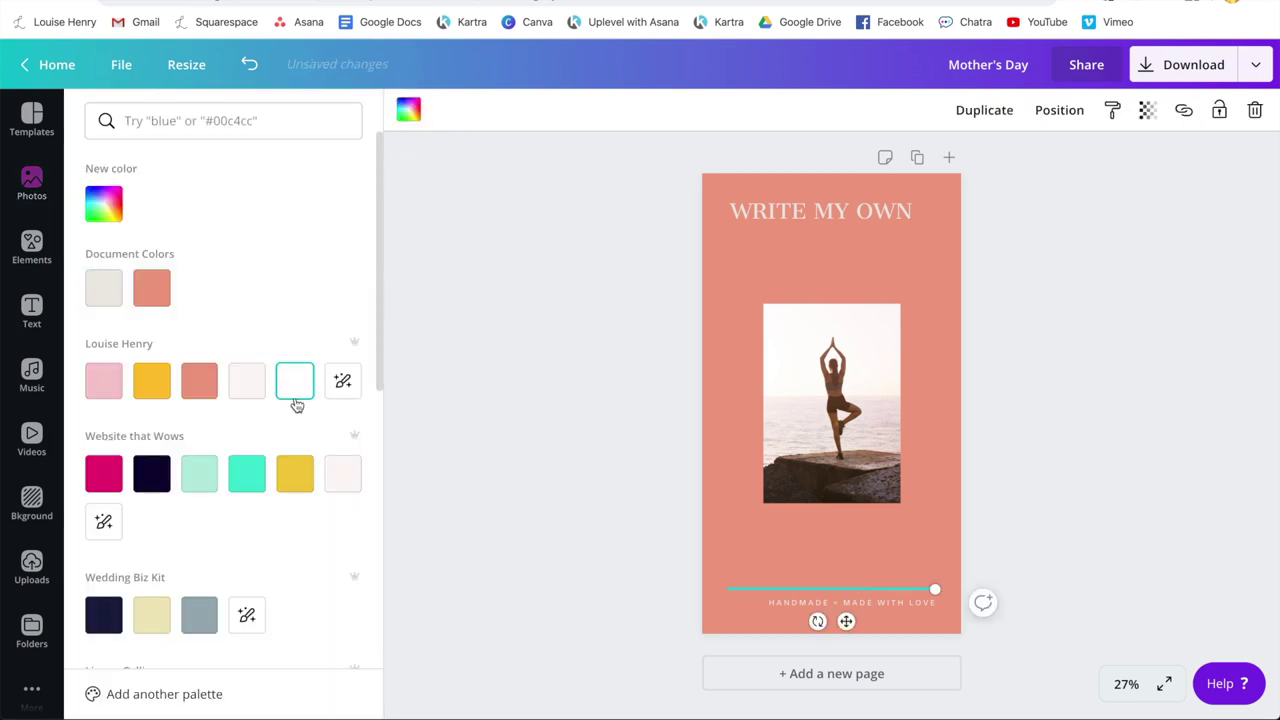
{"action": "left_click", "coordinate": [640, 481]}
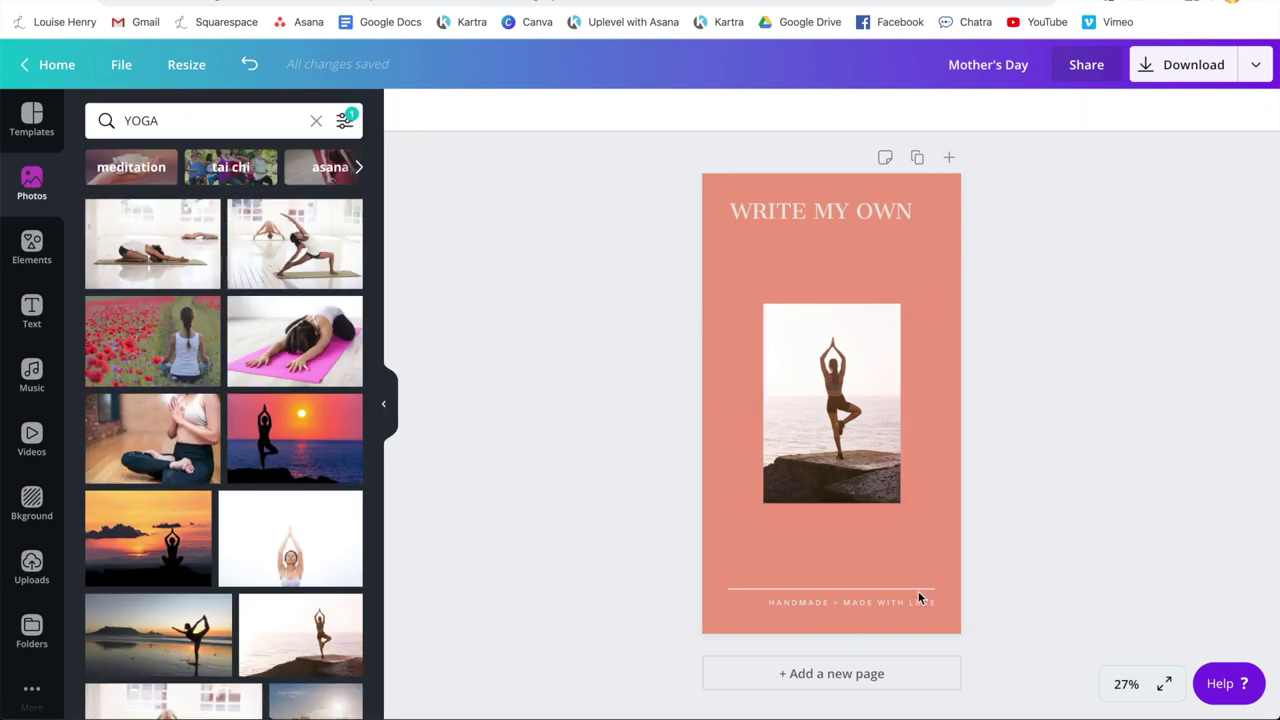
Change the footer text to 'WRITE MY TEXT'.
{"action": "left_click", "coordinate": [894, 602]}
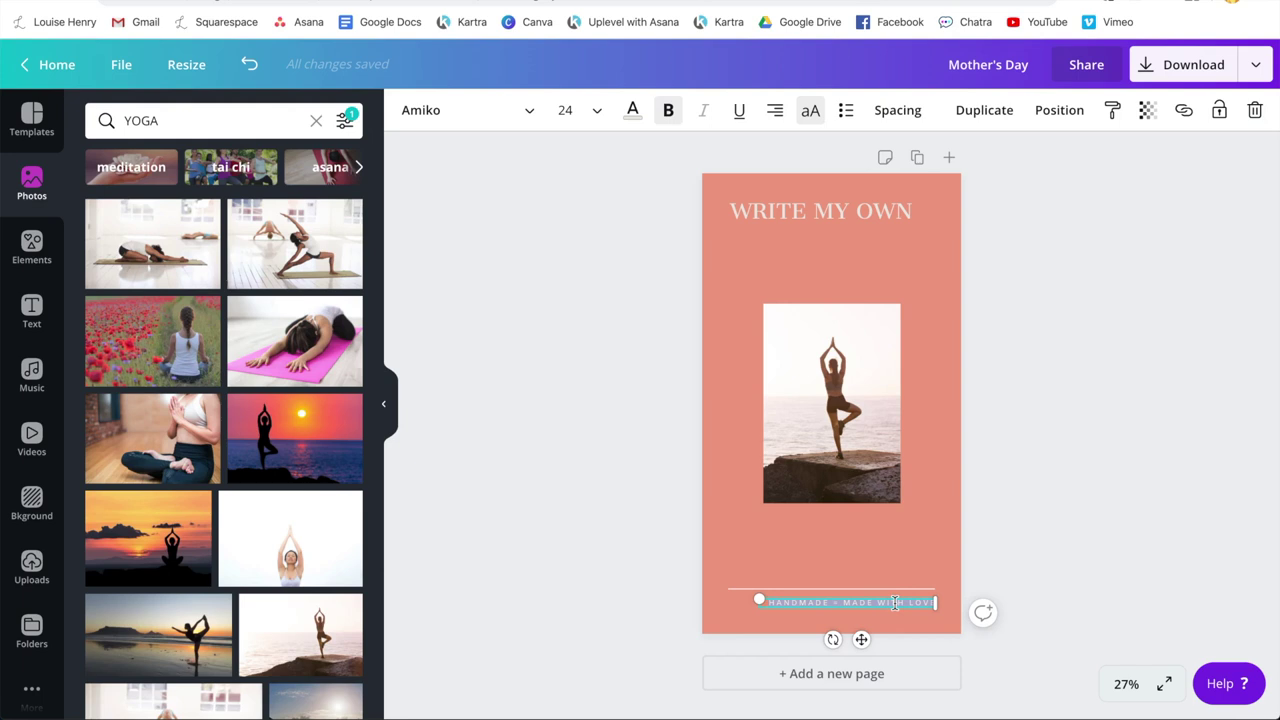
{"action": "type", "text": "WRITE MY TEXT"}
{"action": "left_click", "coordinate": [1147, 436]}
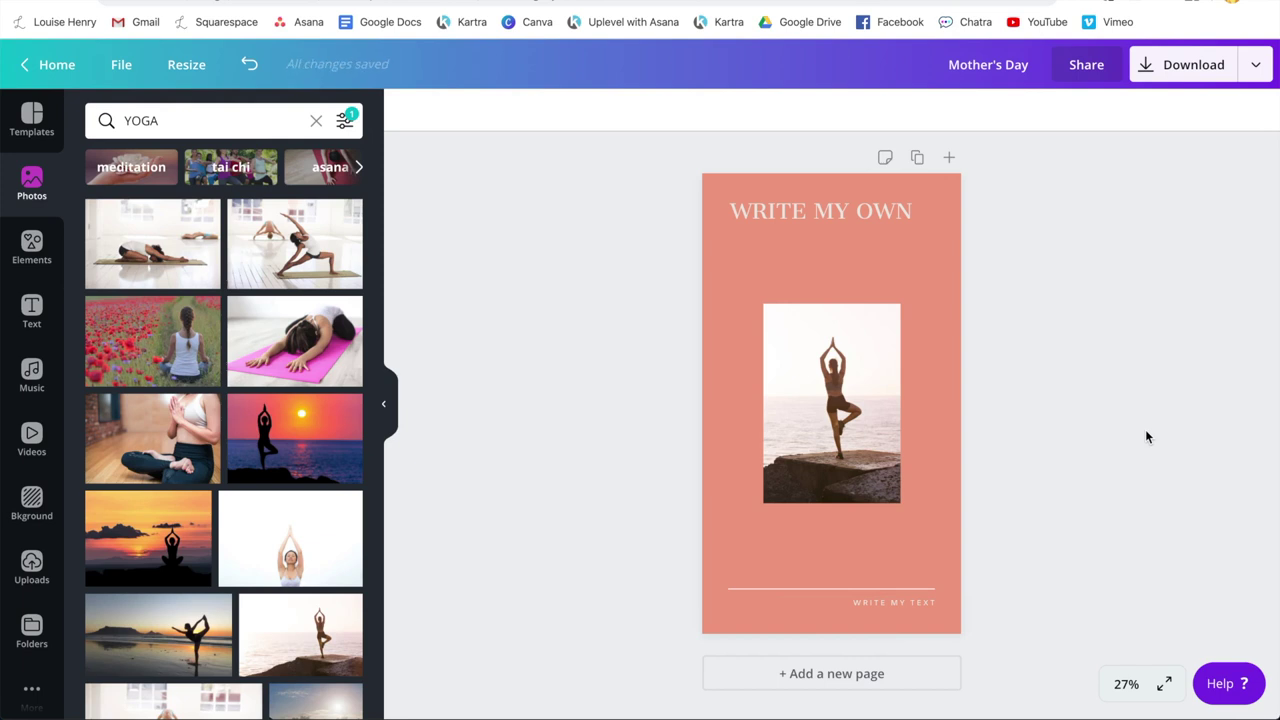
Set the heading font to Supa Mega Fantastic Thin at size 72.
{"action": "left_click", "coordinate": [845, 212]}
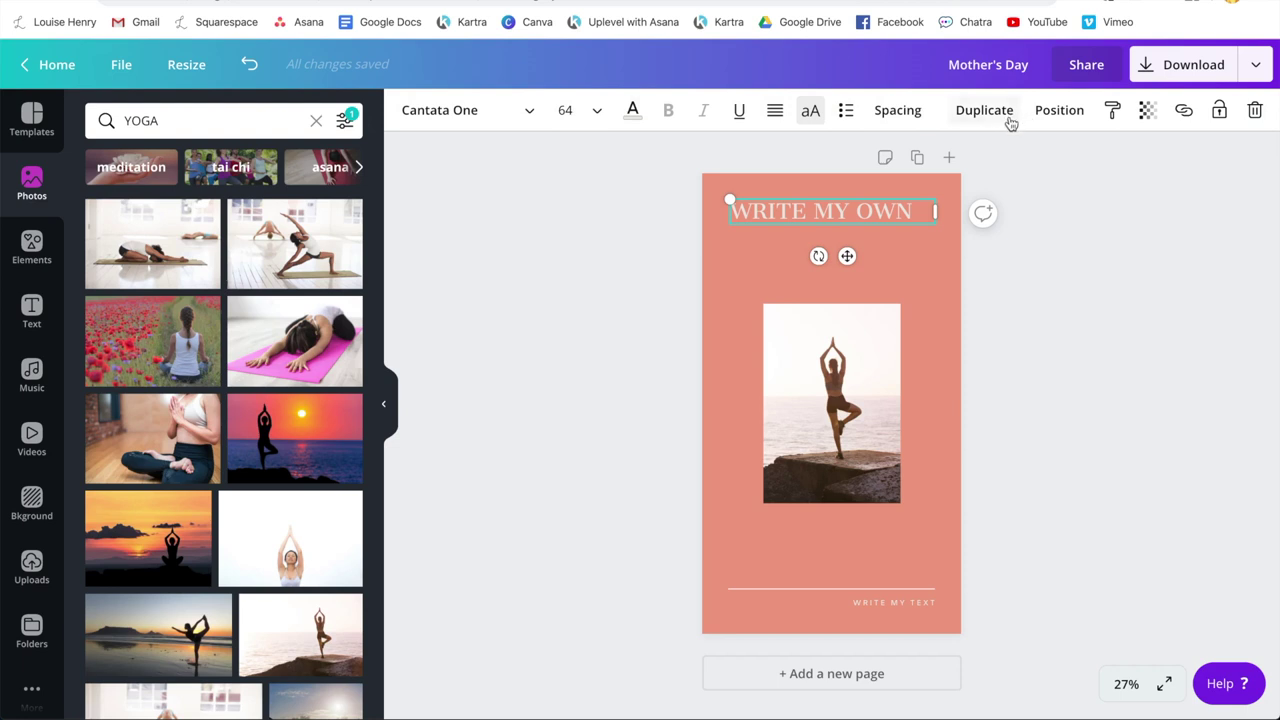
{"action": "left_click", "coordinate": [530, 112]}
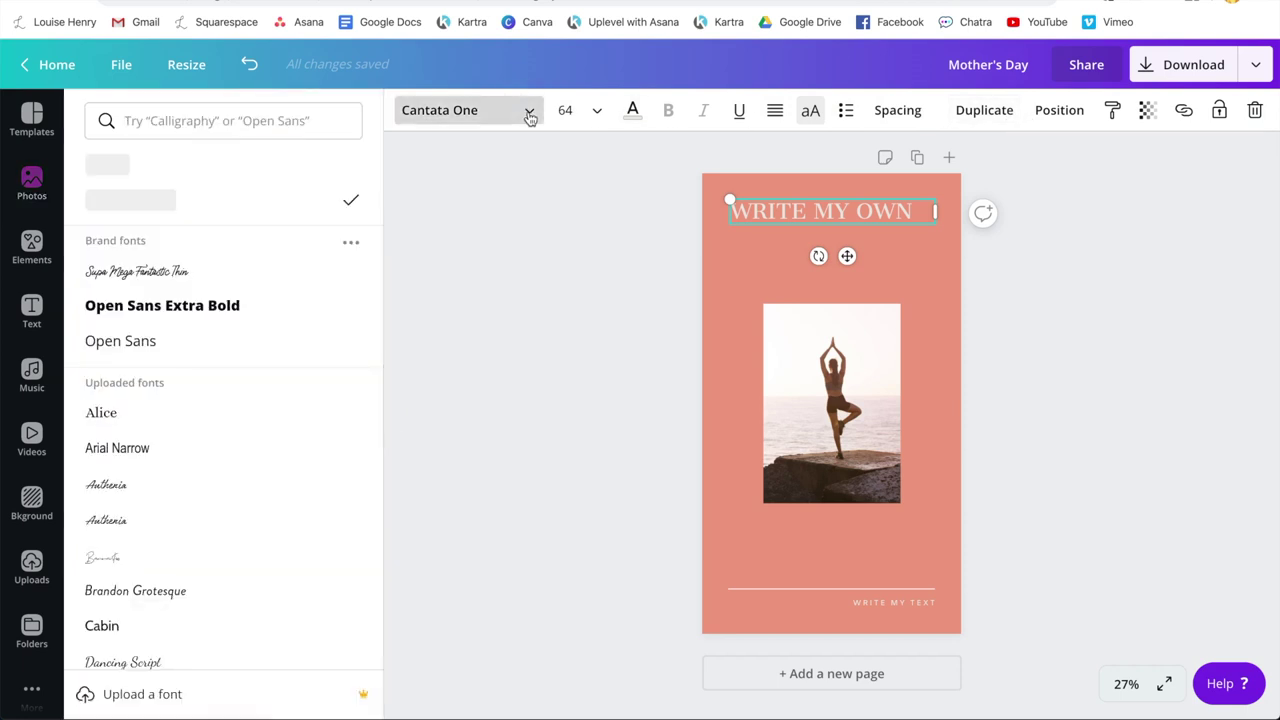
{"action": "left_click", "coordinate": [197, 279]}
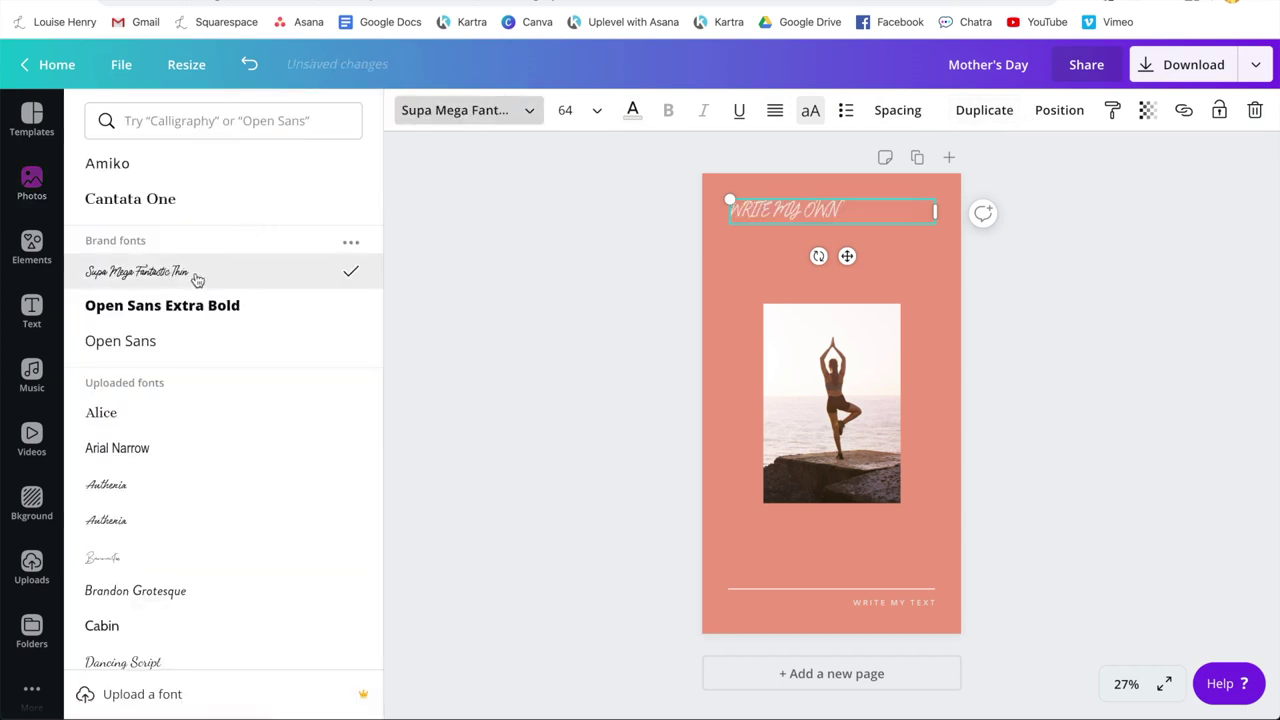
{"action": "left_click", "coordinate": [594, 118]}
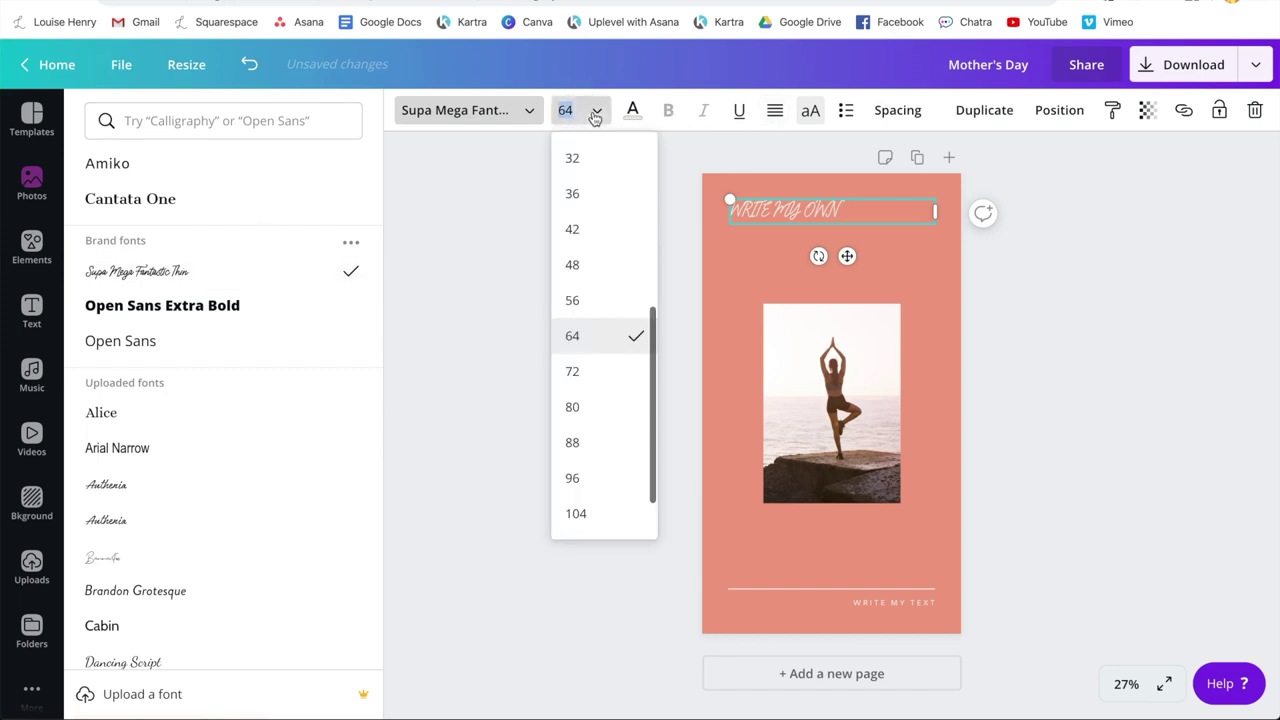
{"action": "left_click", "coordinate": [575, 372]}
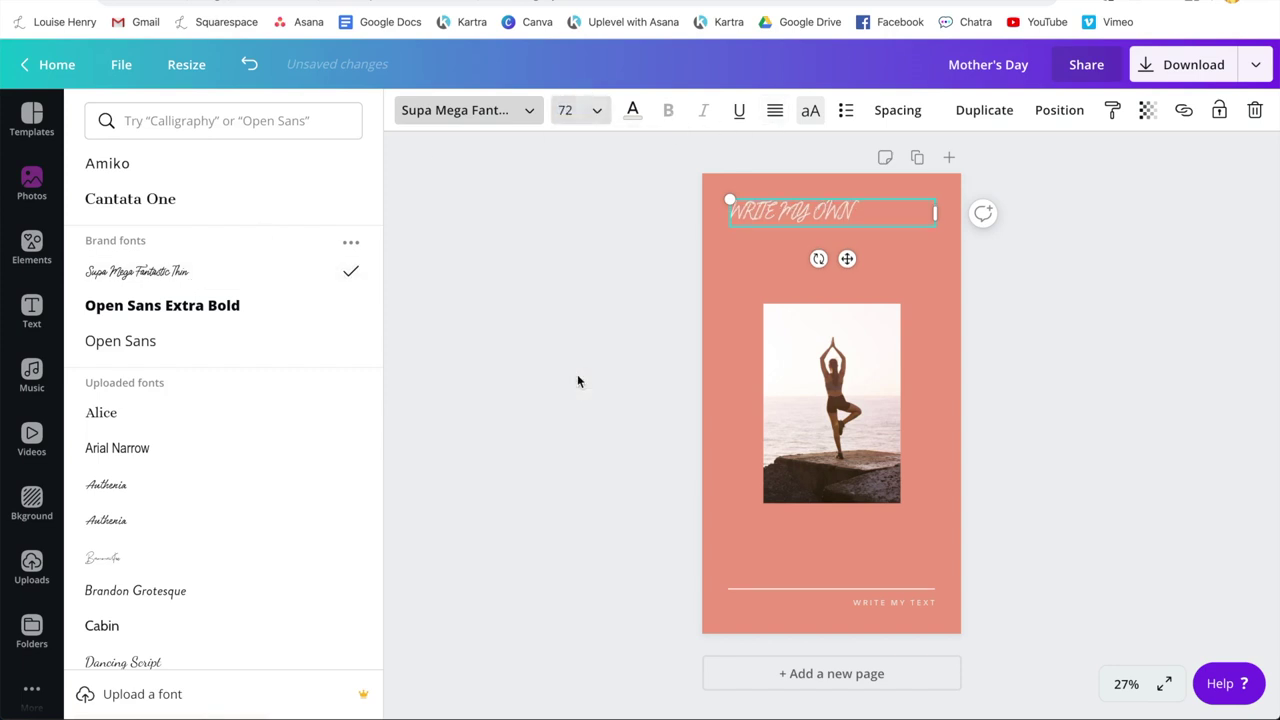
Try the heading's colour, underline and alignment options, then switch it to sentence case 'Write my own'.
{"action": "left_click", "coordinate": [634, 114]}
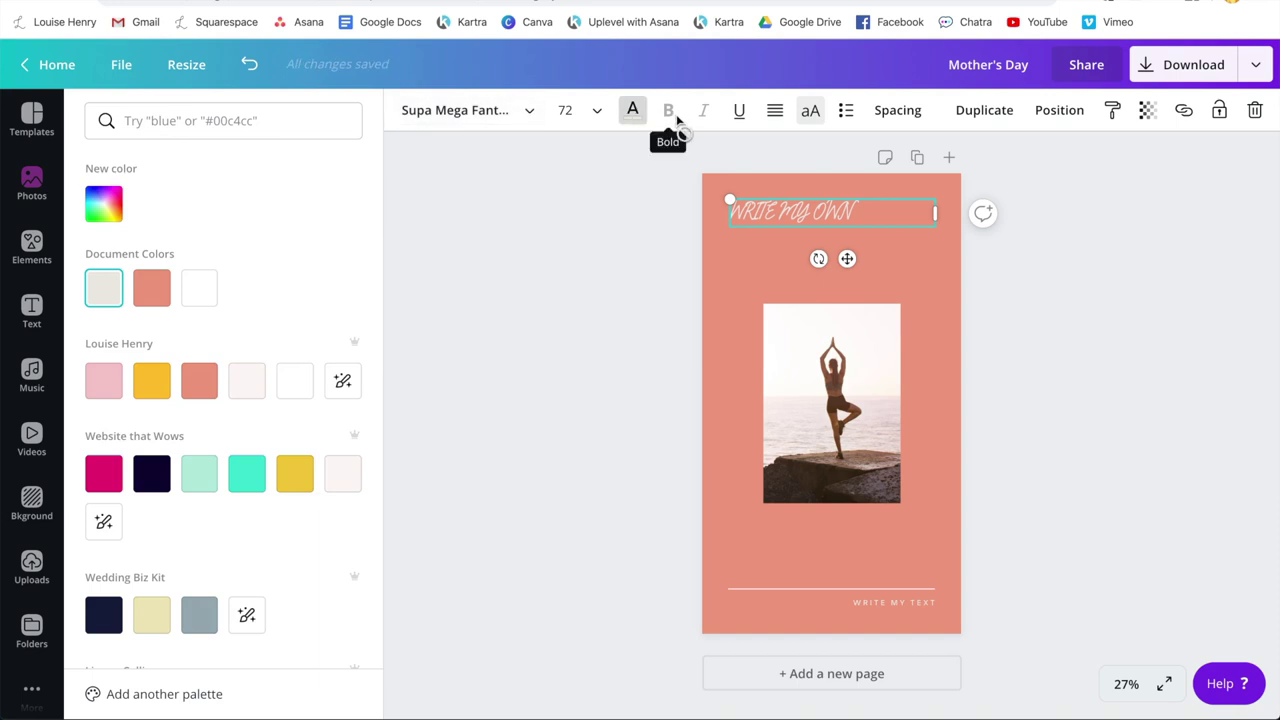
{"action": "left_click", "coordinate": [742, 115]}
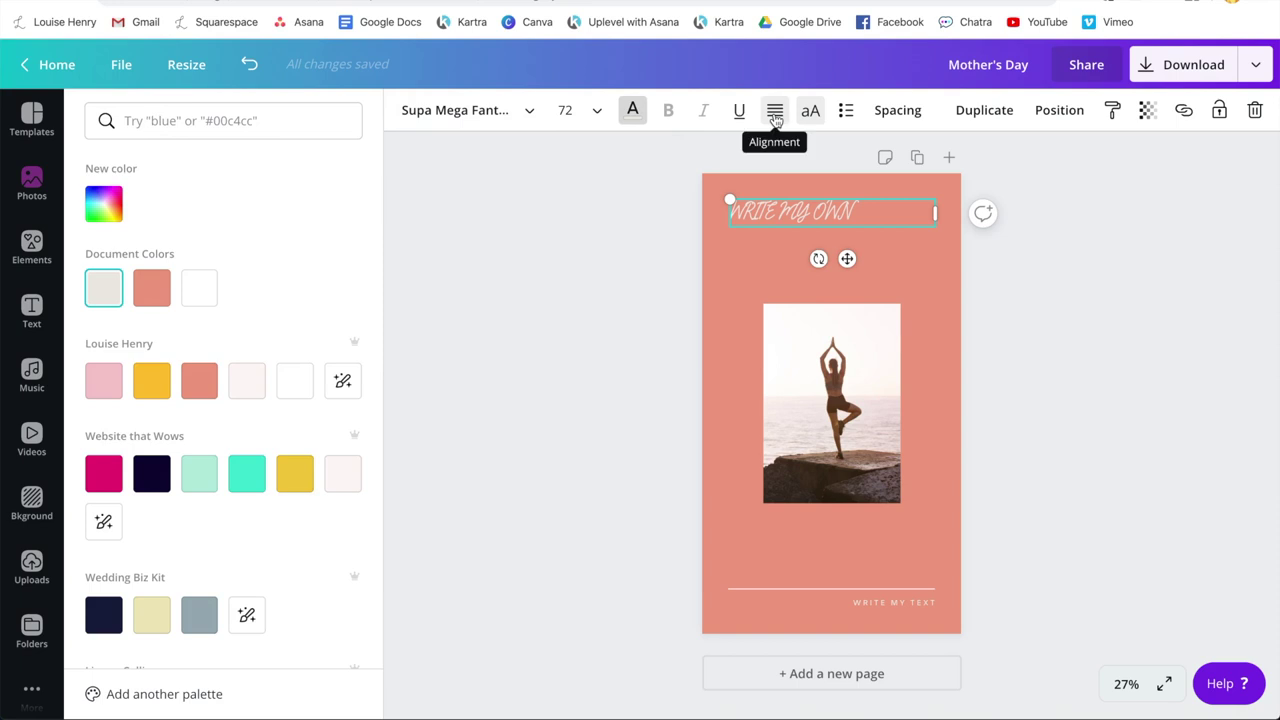
{"action": "left_click", "coordinate": [775, 115]}
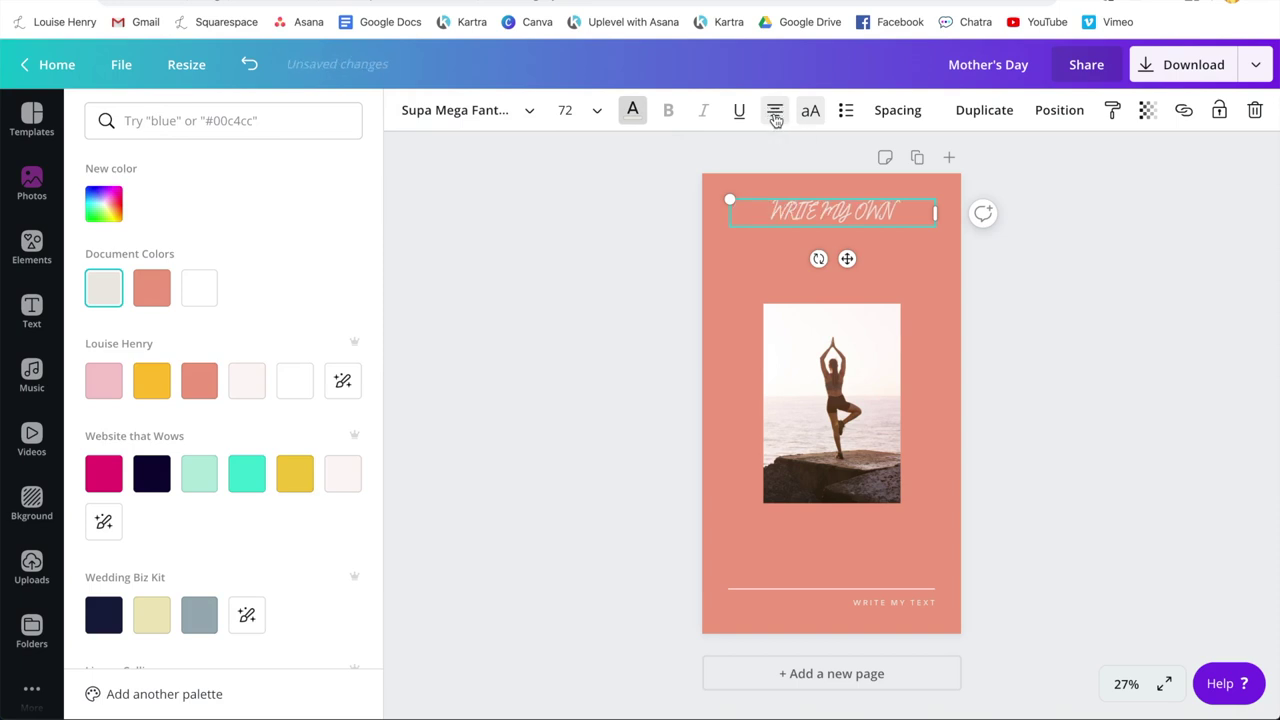
{"action": "left_click", "coordinate": [776, 117]}
{"action": "left_click", "coordinate": [776, 117]}
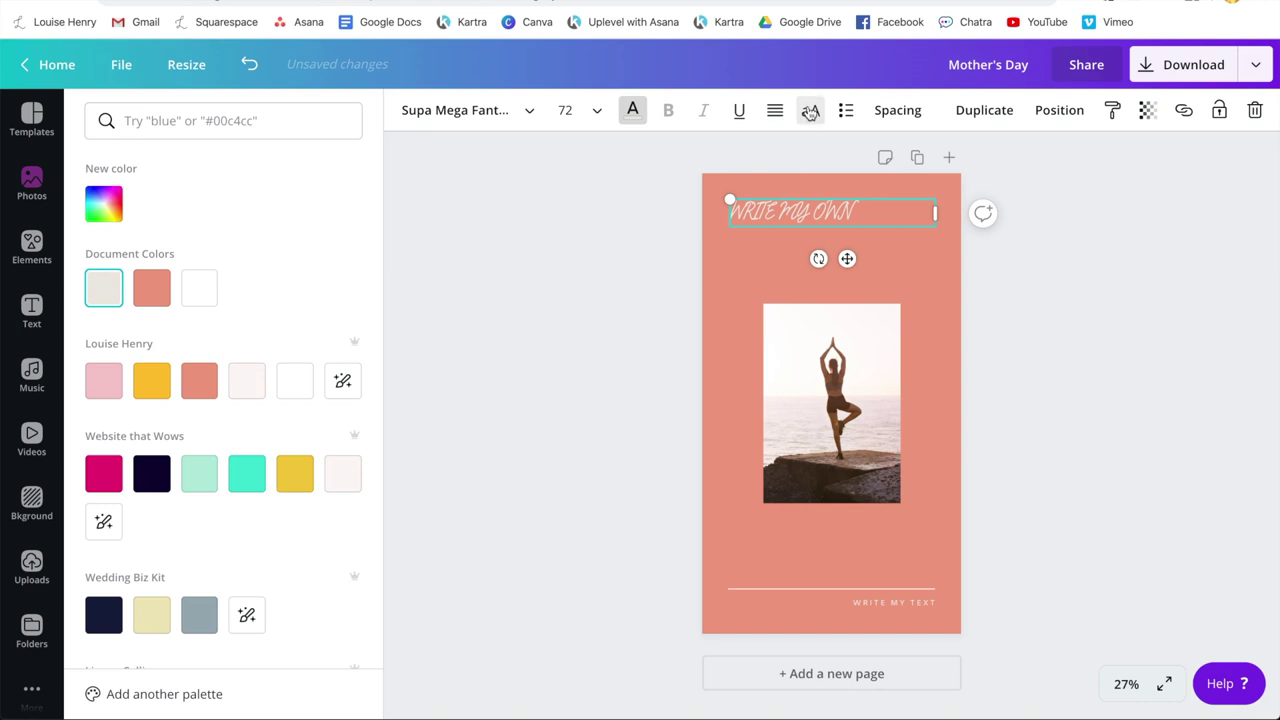
{"action": "left_click", "coordinate": [810, 112]}
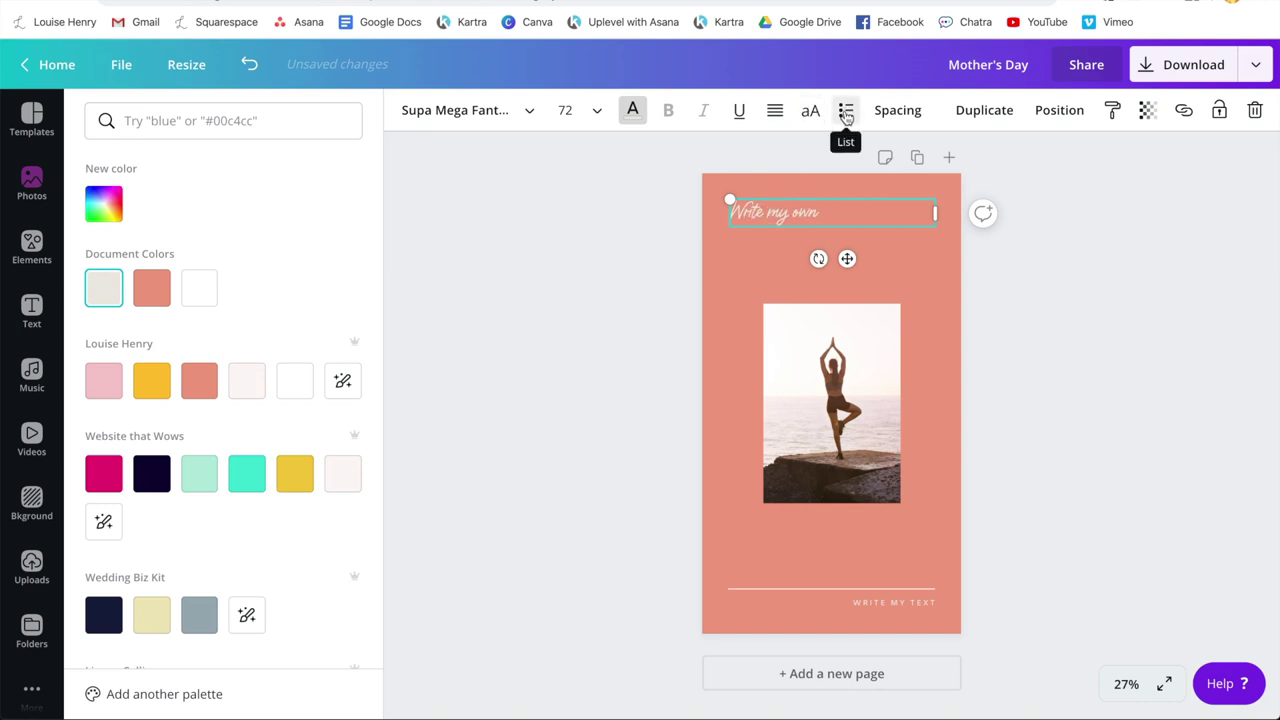
Try and remove a bullet, then increase the heading's letter spacing.
{"action": "left_click", "coordinate": [846, 114]}
{"action": "left_click", "coordinate": [846, 113]}
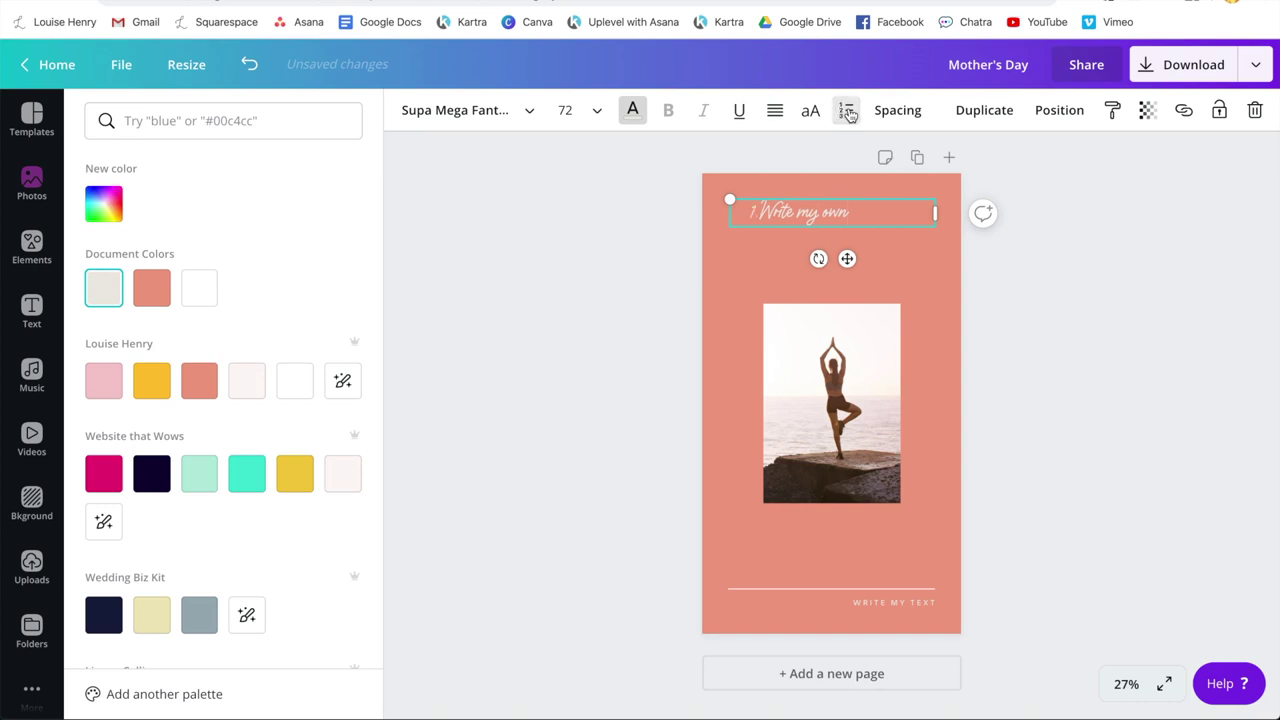
{"action": "left_click", "coordinate": [905, 113]}
{"action": "mouse_move", "coordinate": [993, 165]}
{"action": "left_mouse_down"}
{"action": "mouse_move", "coordinate": [1015, 167]}
{"action": "mouse_move", "coordinate": [988, 166]}
{"action": "left_mouse_up"}
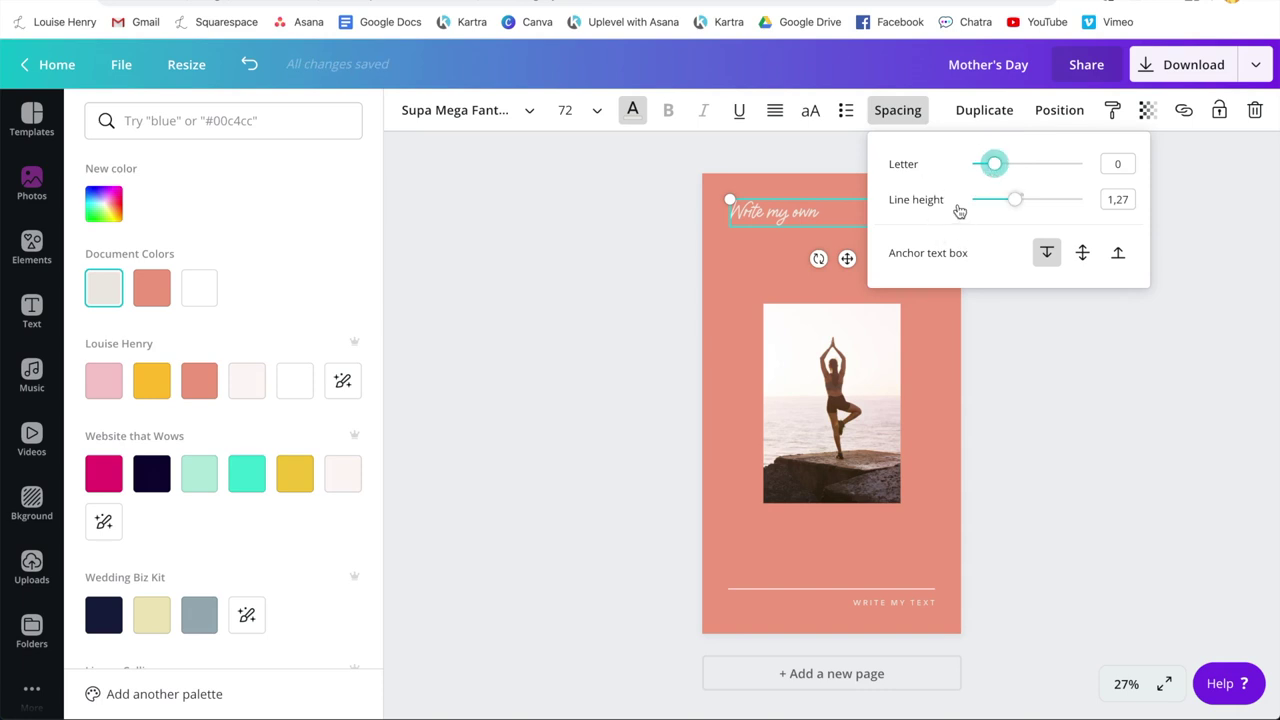
{"action": "left_click", "coordinate": [1076, 430]}
{"action": "left_click", "coordinate": [1076, 430]}
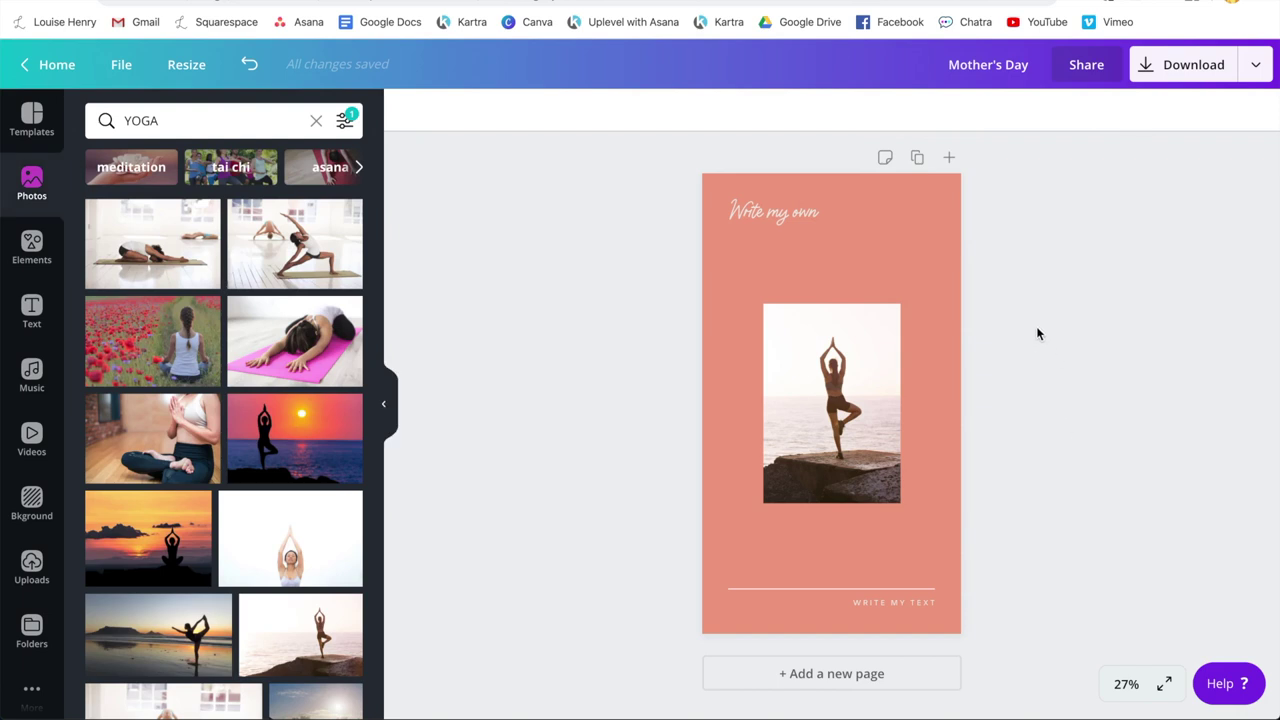
Enlarge the 'Write my own' heading from its corner handle.
{"action": "left_click", "coordinate": [756, 212]}
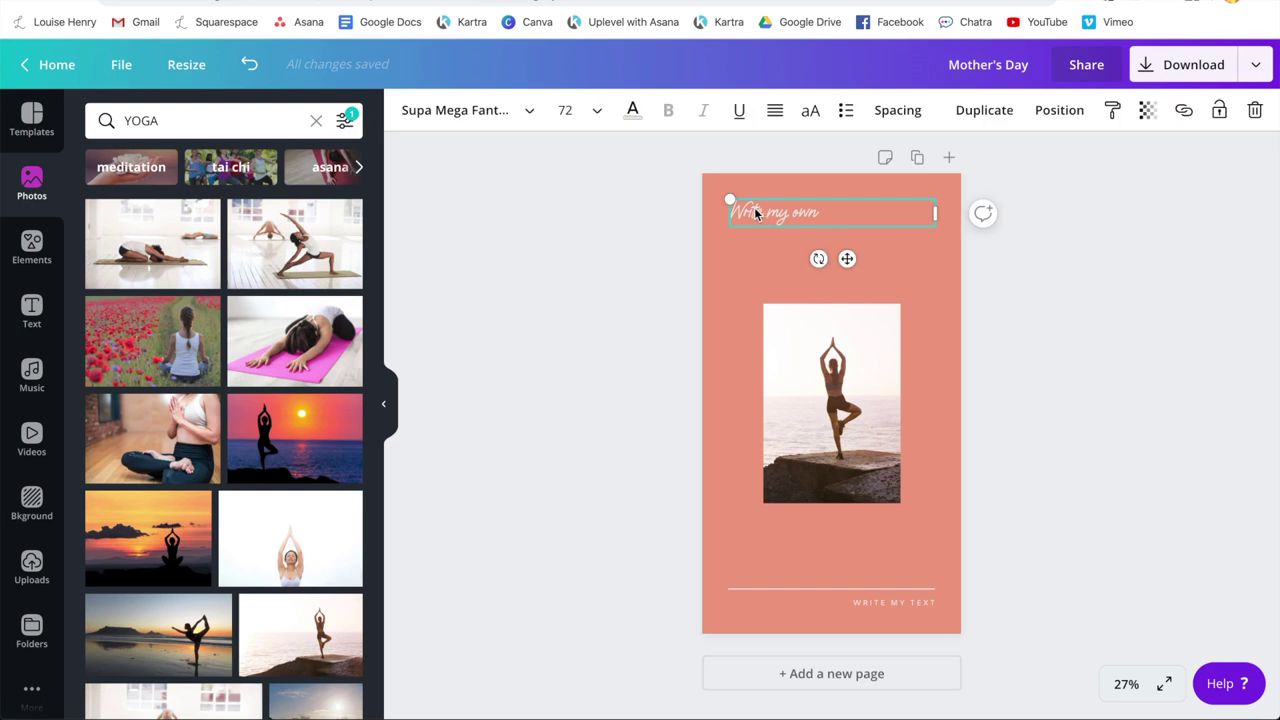
{"action": "left_click_drag", "start_coordinate": [730, 199], "coordinate": [726, 197]}
{"action": "left_click_drag", "start_coordinate": [726, 197], "coordinate": [789, 218]}
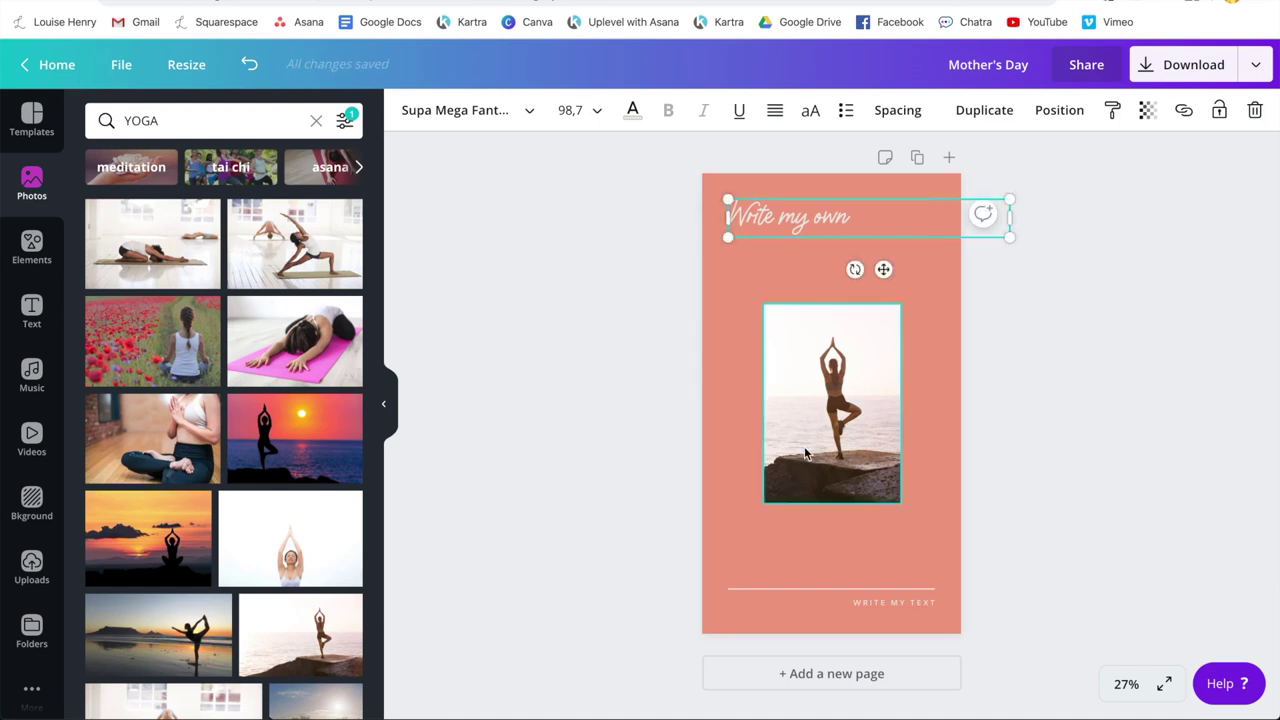
Move the yoga photo under the heading, enlarge it and centre it on the page.
{"action": "left_click", "coordinate": [816, 448]}
{"action": "left_click_drag", "start_coordinate": [816, 448], "coordinate": [792, 409]}
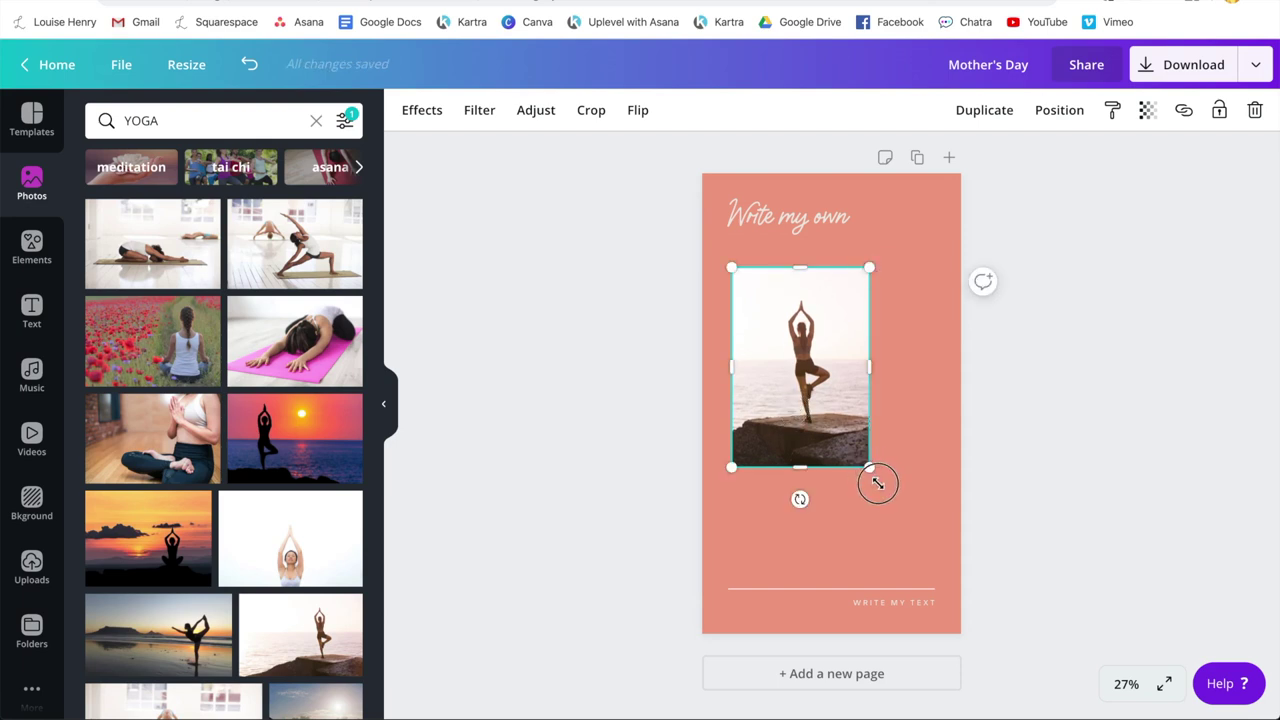
{"action": "mouse_move", "coordinate": [889, 497]}
{"action": "left_mouse_down"}
{"action": "mouse_move", "coordinate": [935, 562]}
{"action": "mouse_move", "coordinate": [892, 486]}
{"action": "left_mouse_up"}
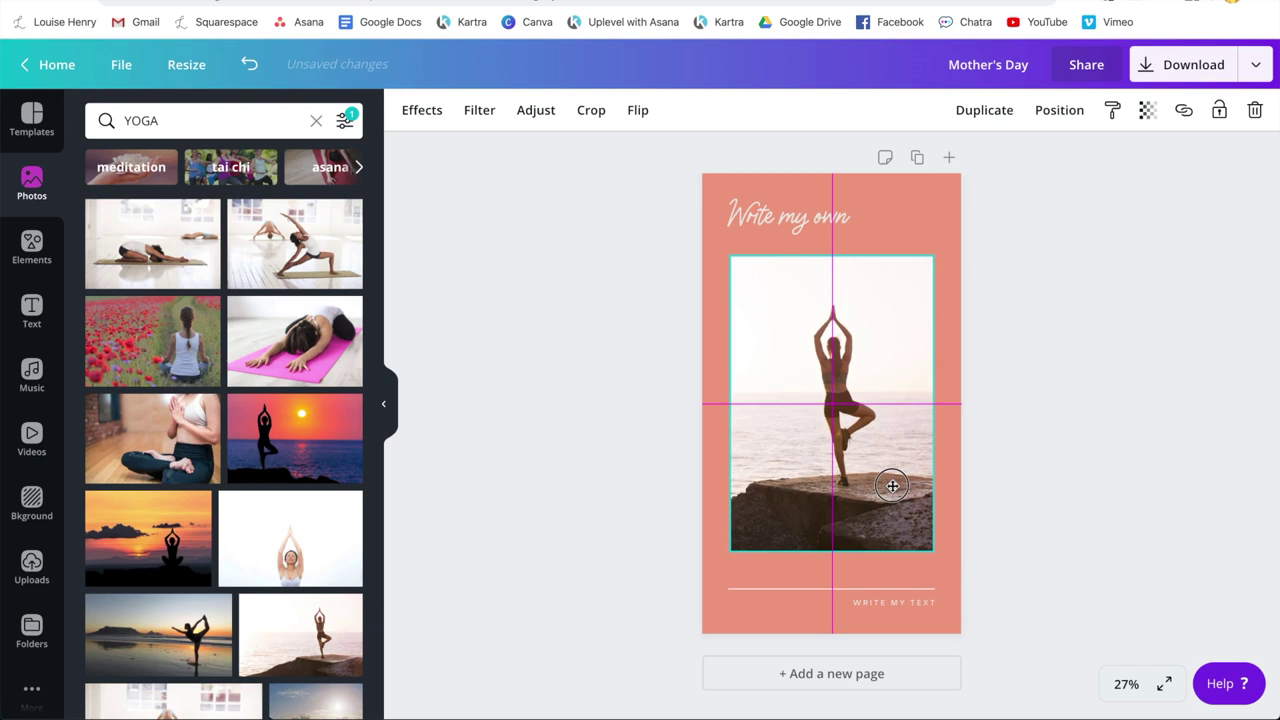
{"action": "left_click_drag", "start_coordinate": [892, 486], "coordinate": [894, 490]}
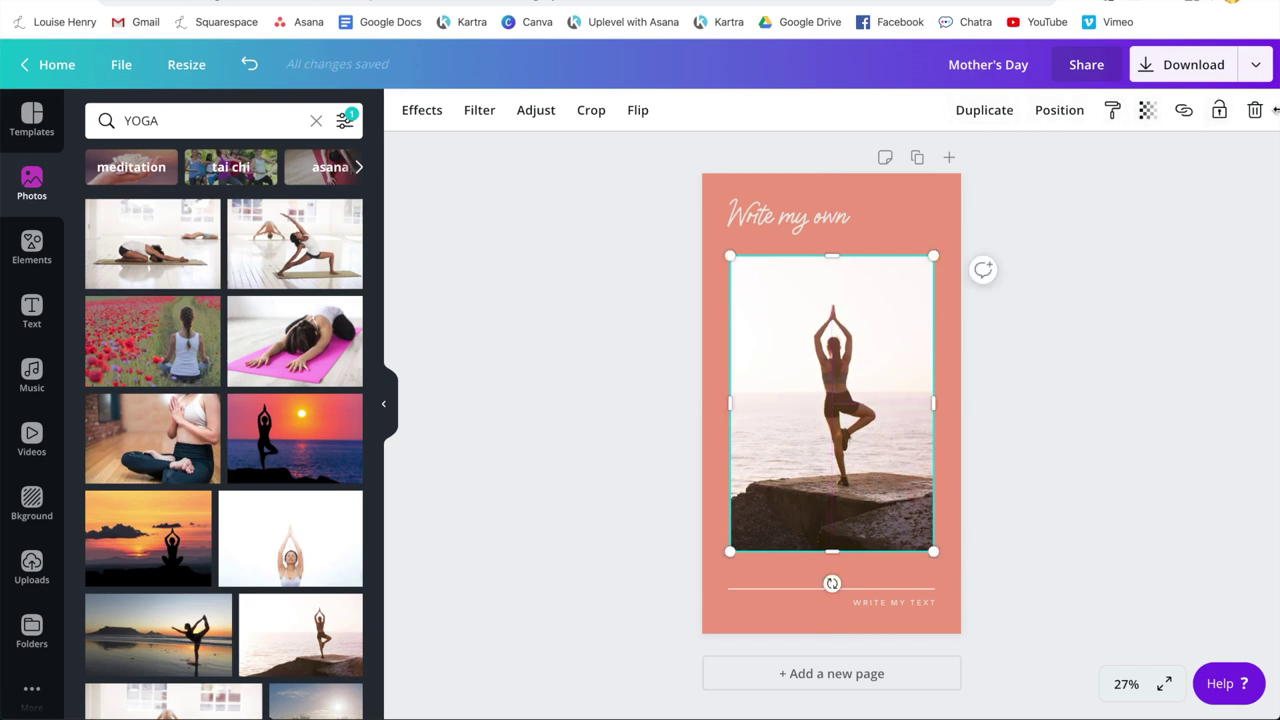
Duplicate the yoga photo, offset the copy lower right, and send it behind the other elements.
{"action": "left_click", "coordinate": [987, 110]}
{"action": "left_click_drag", "start_coordinate": [913, 434], "coordinate": [978, 517]}
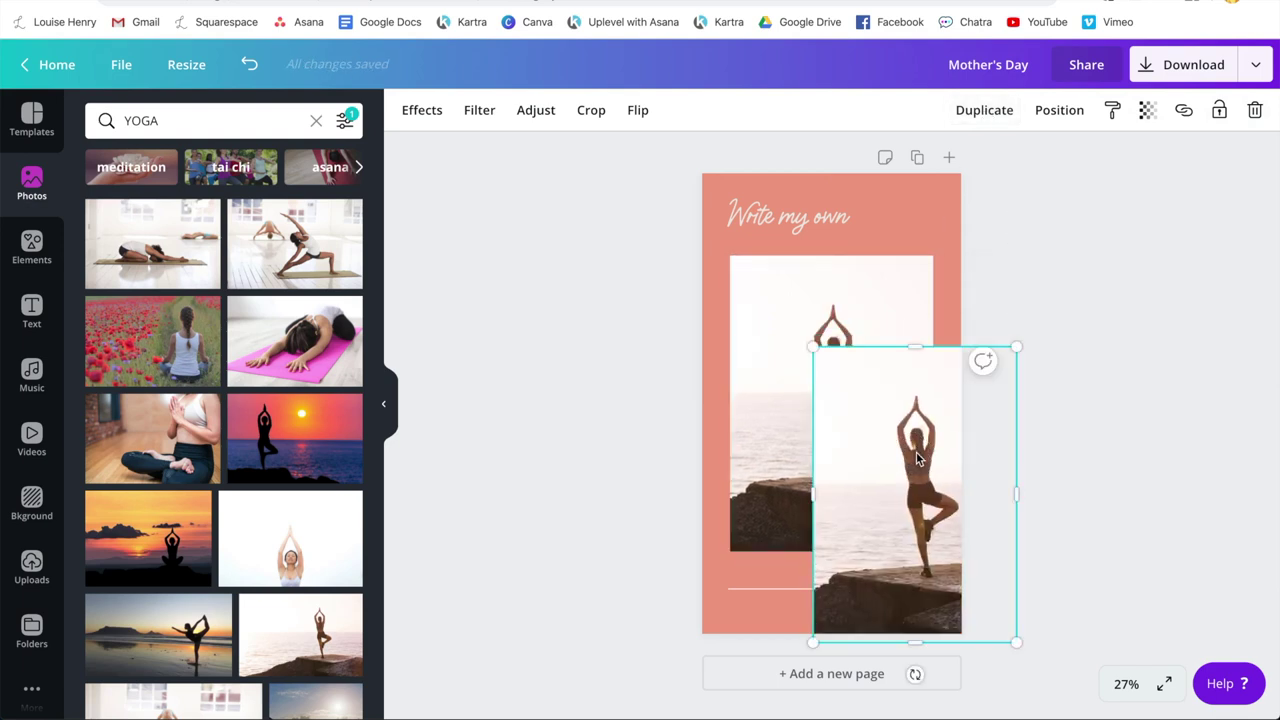
{"action": "left_click", "coordinate": [1063, 112]}
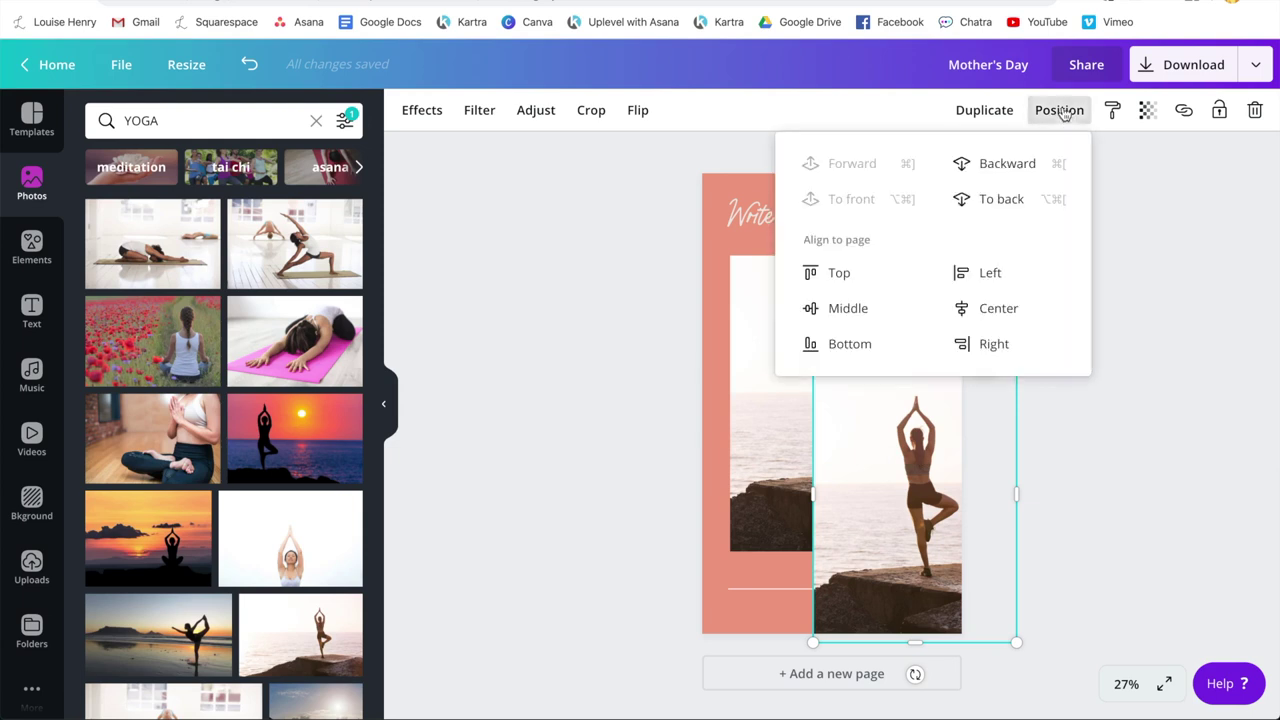
{"action": "left_click", "coordinate": [1005, 166]}
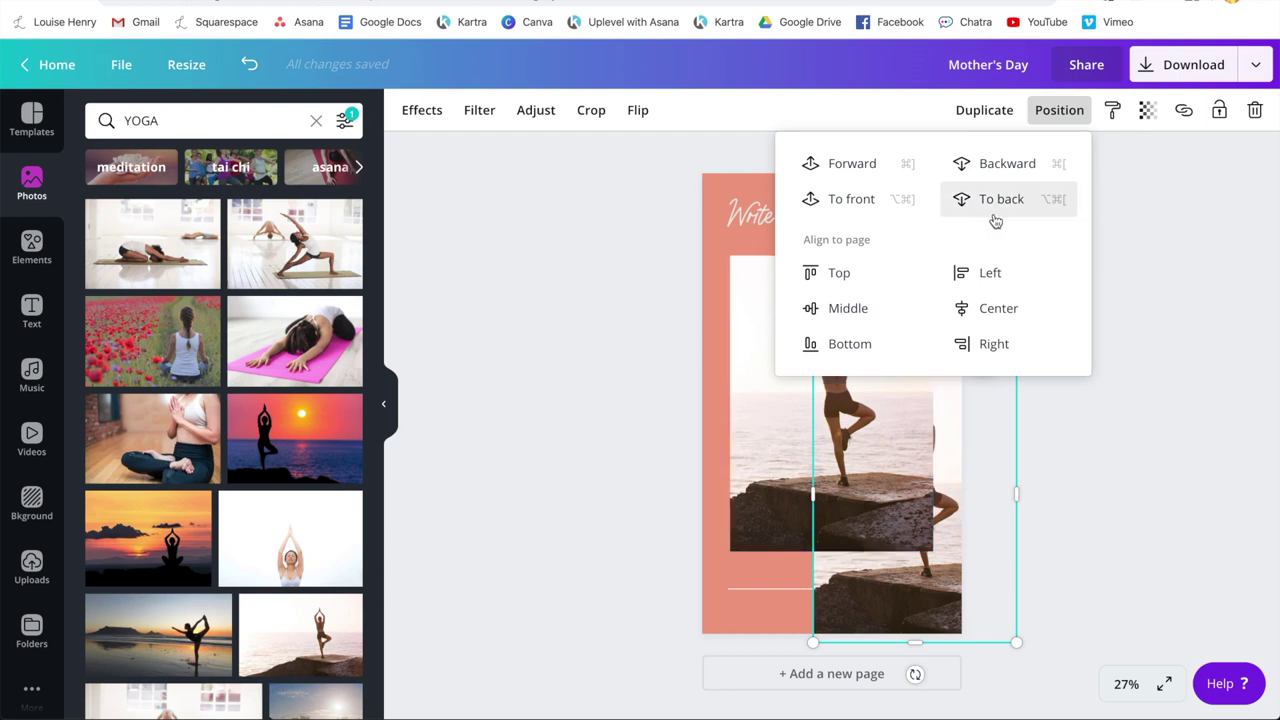
{"action": "left_click", "coordinate": [860, 174]}
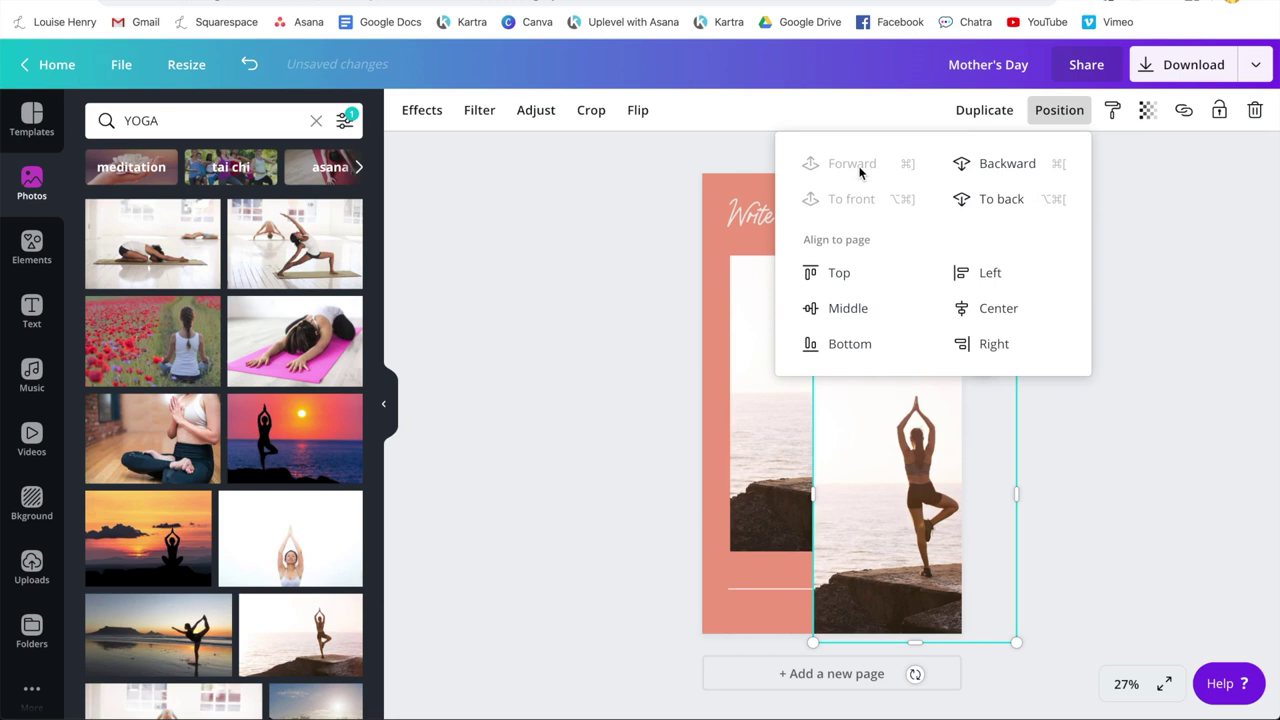
{"action": "left_click", "coordinate": [1030, 206]}
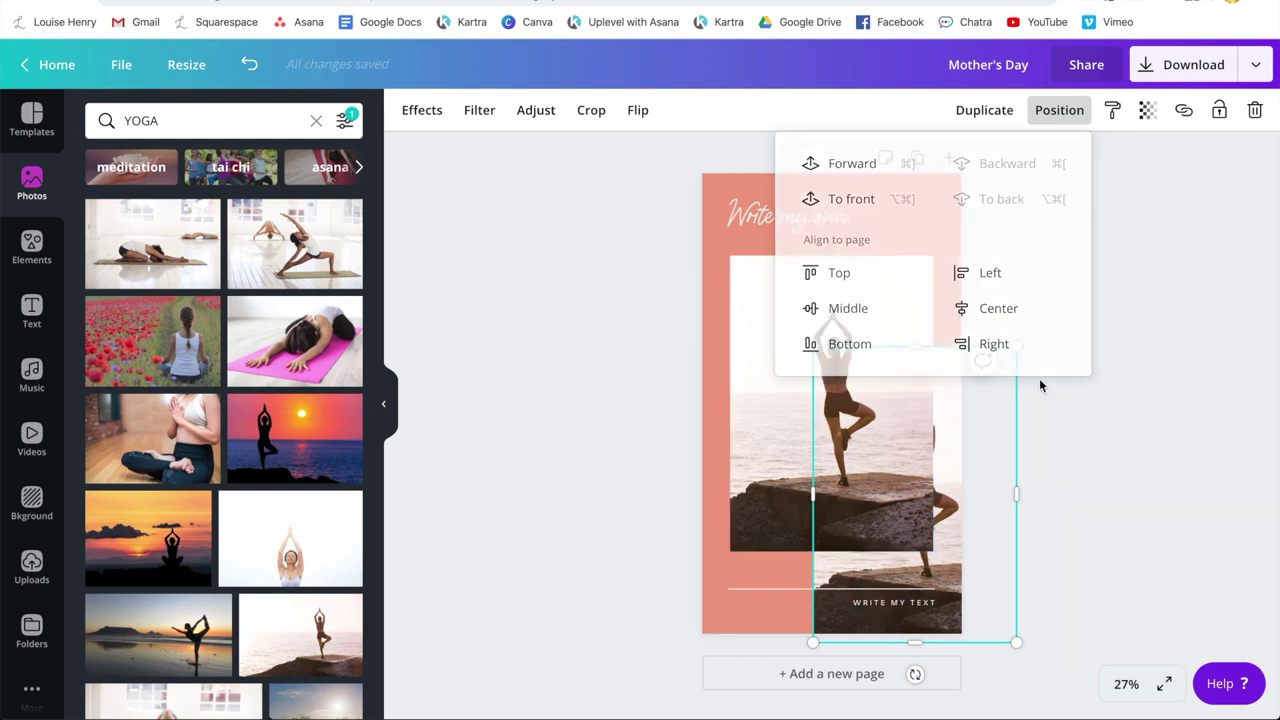
{"action": "left_click", "coordinate": [963, 397]}
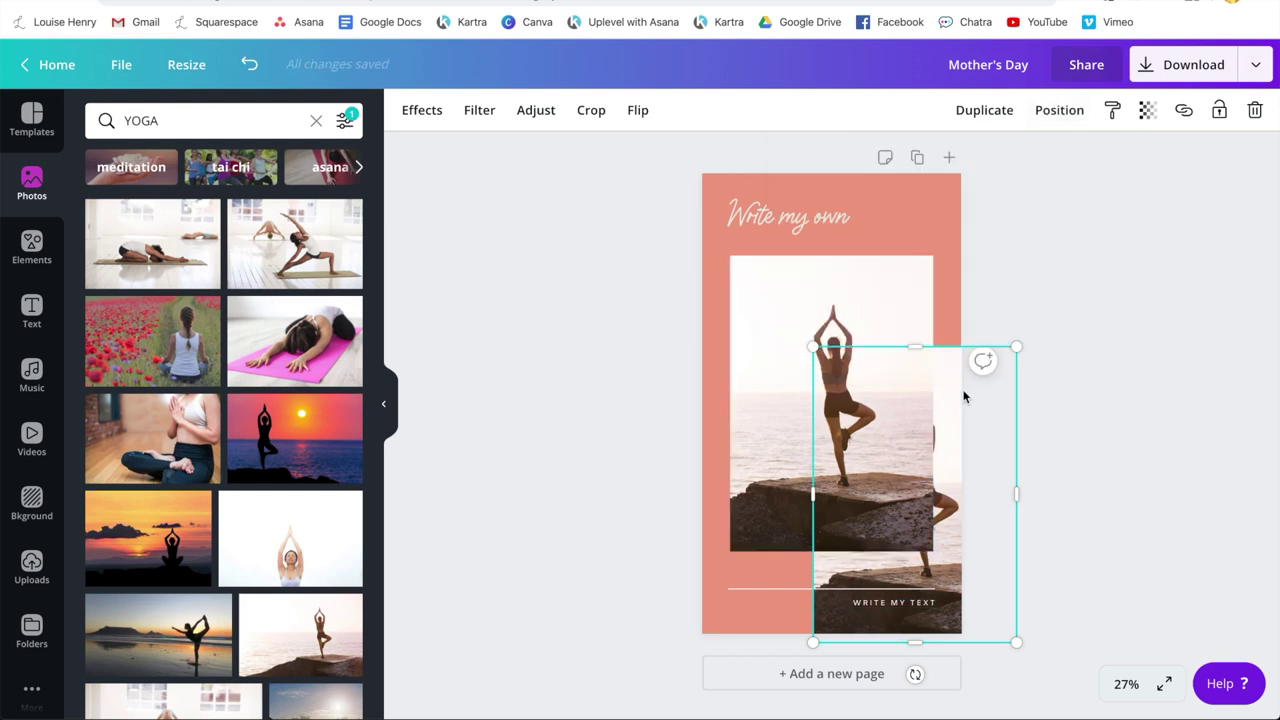
{"action": "left_click", "coordinate": [1113, 120]}
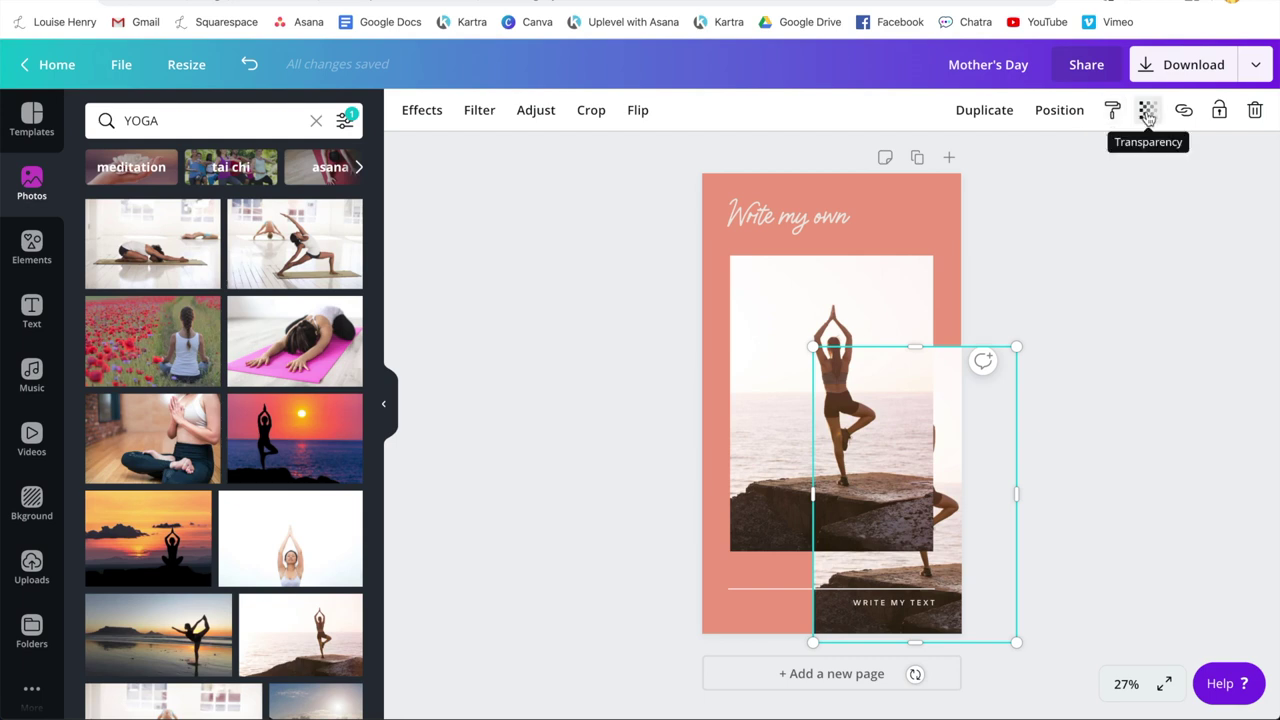
Fade the duplicate photo to transparency 29, then lock the main yoga photo in place.
{"action": "left_click", "coordinate": [1147, 114]}
{"action": "left_click_drag", "start_coordinate": [1090, 156], "coordinate": [1016, 164]}
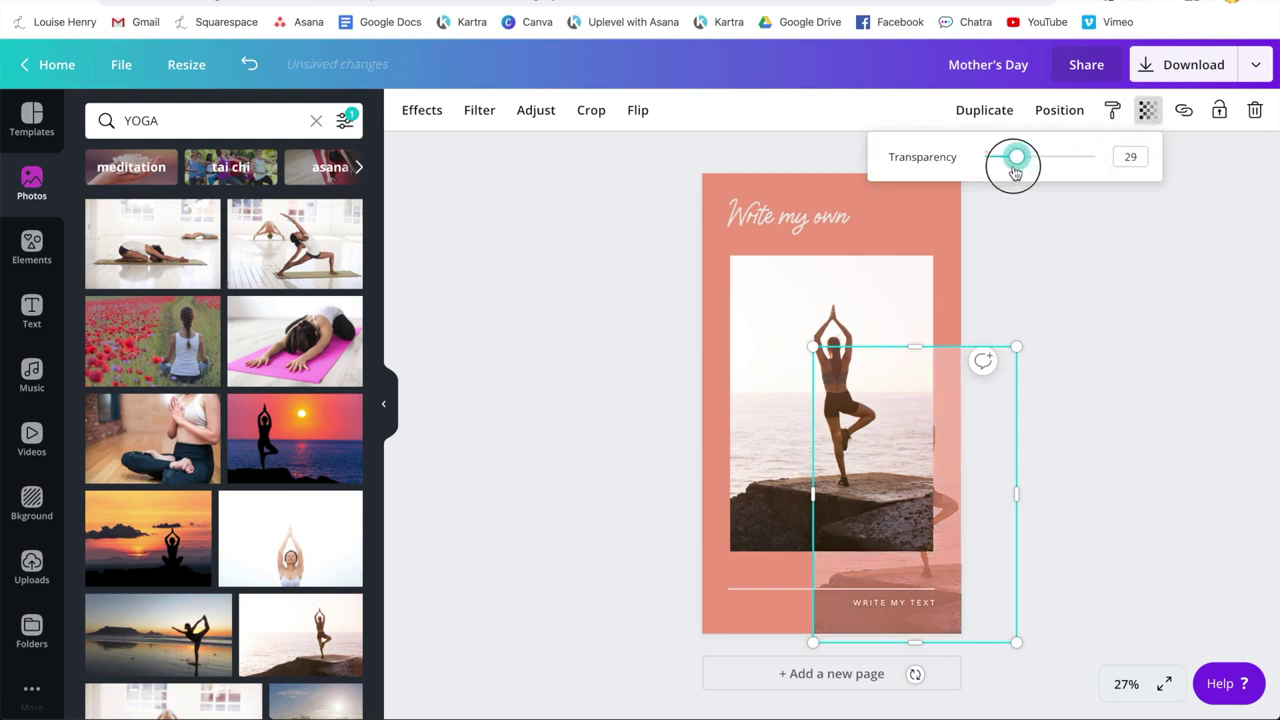
{"action": "left_click", "coordinate": [1184, 112]}
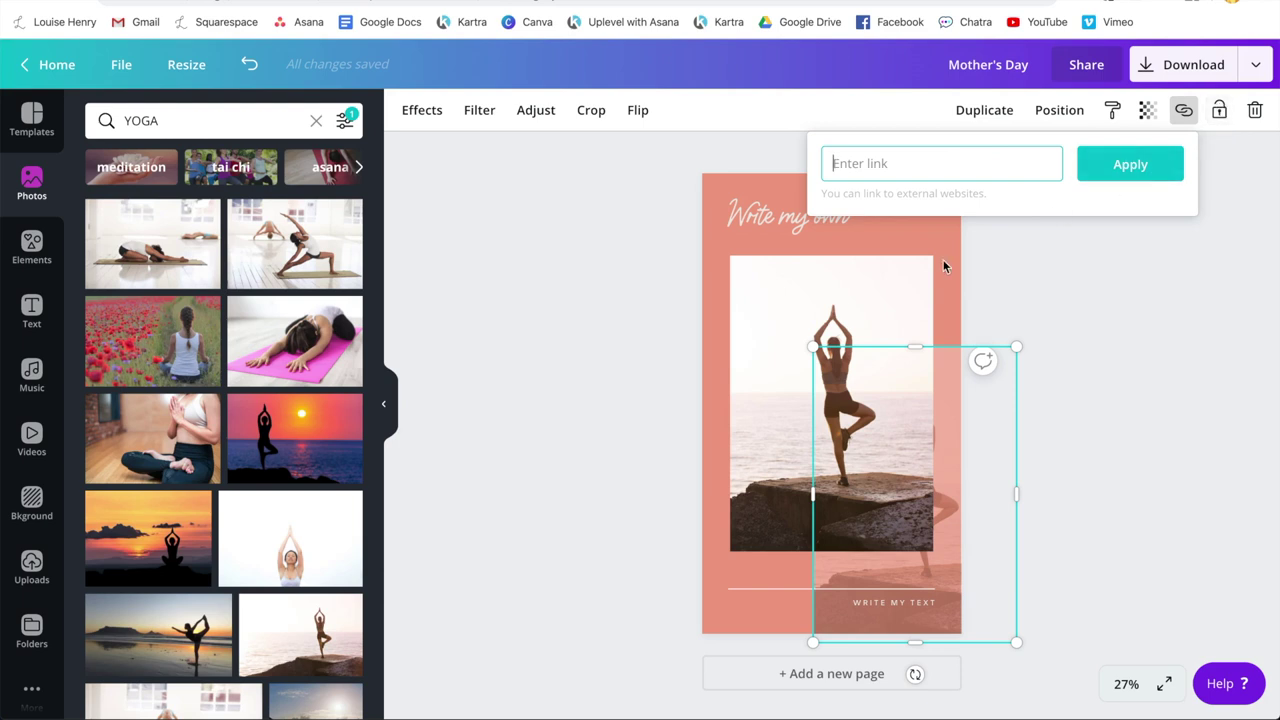
{"action": "left_click", "coordinate": [878, 281]}
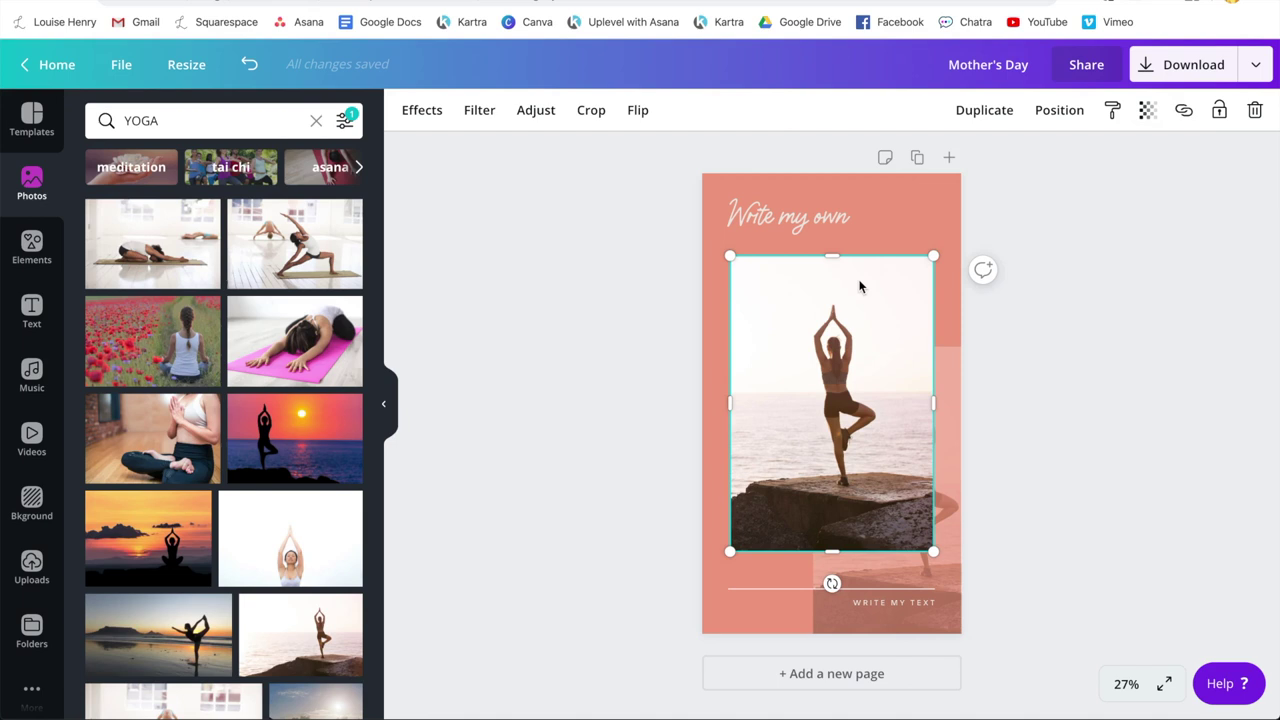
{"action": "left_click", "coordinate": [1226, 111]}
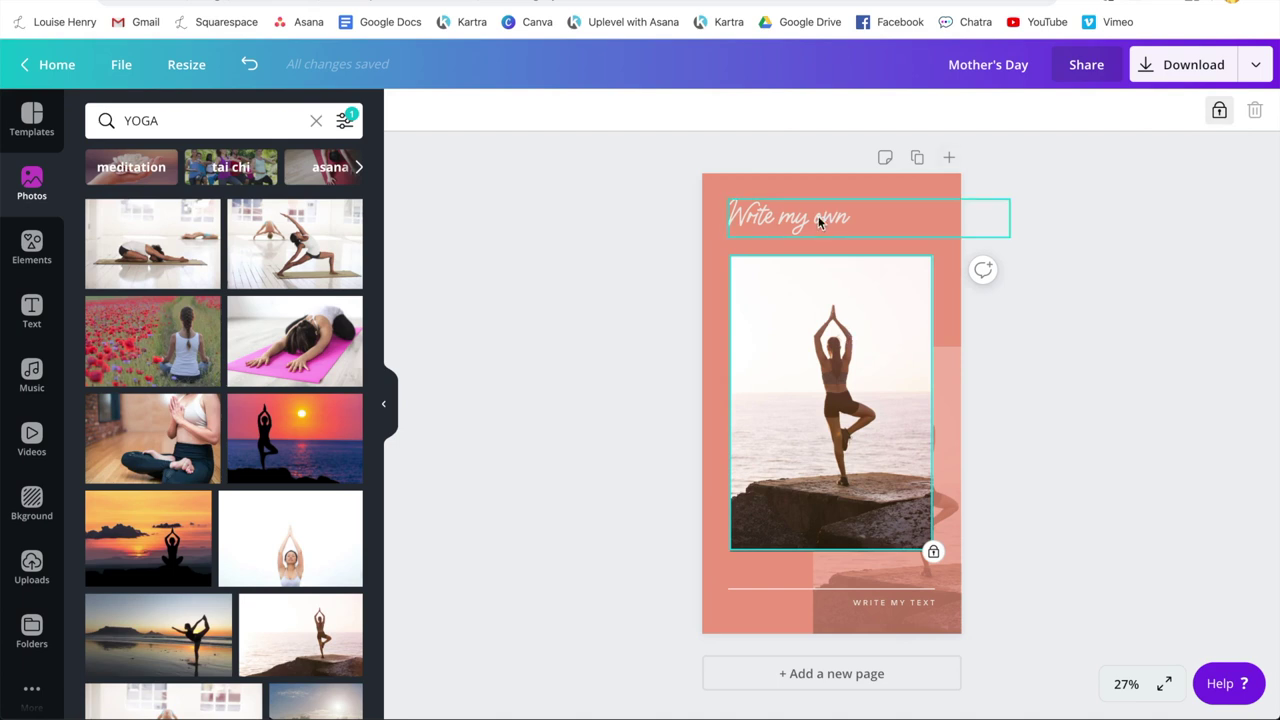
Move the Write my own heading back to the top of the story.
{"action": "left_click_drag", "start_coordinate": [820, 229], "coordinate": [780, 300]}
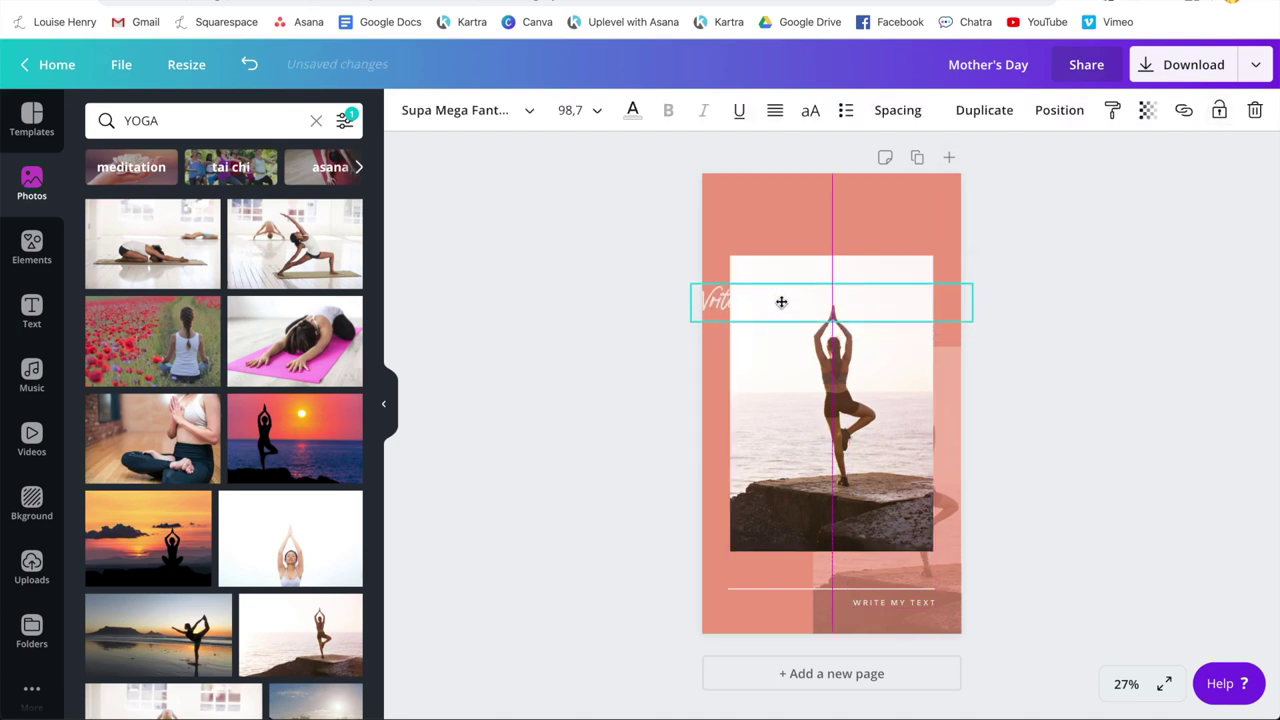
{"action": "left_click", "coordinate": [866, 404]}
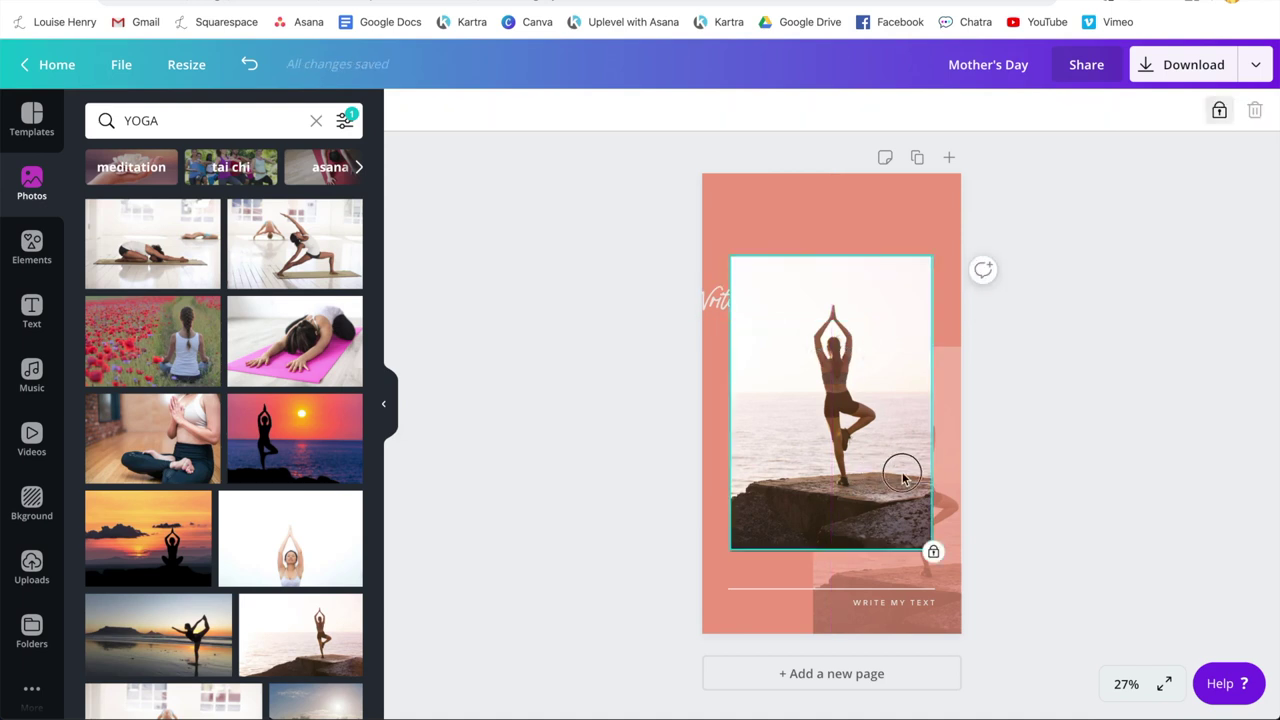
{"action": "left_click_drag", "start_coordinate": [900, 471], "coordinate": [809, 262]}
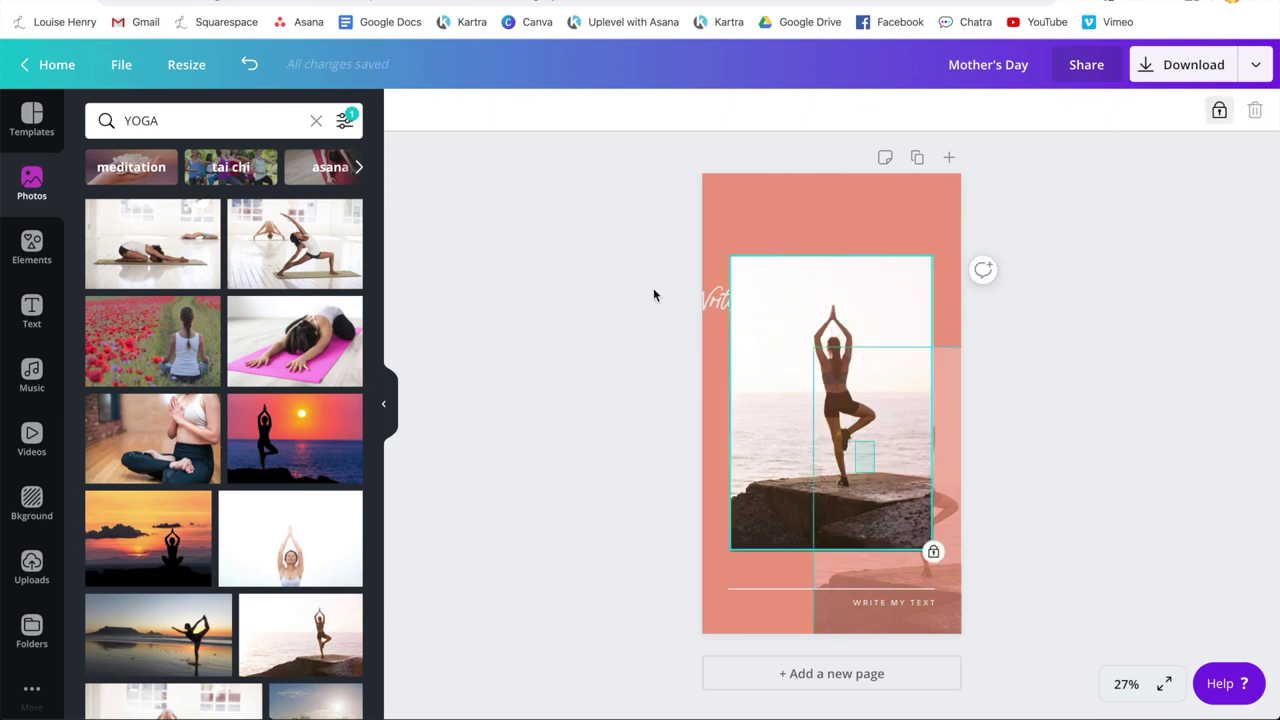
{"action": "left_click", "coordinate": [654, 291]}
{"action": "left_click_drag", "start_coordinate": [711, 316], "coordinate": [758, 217]}
Delete the faded duplicate yoga photo and deselect everything.
{"action": "left_click", "coordinate": [954, 381]}
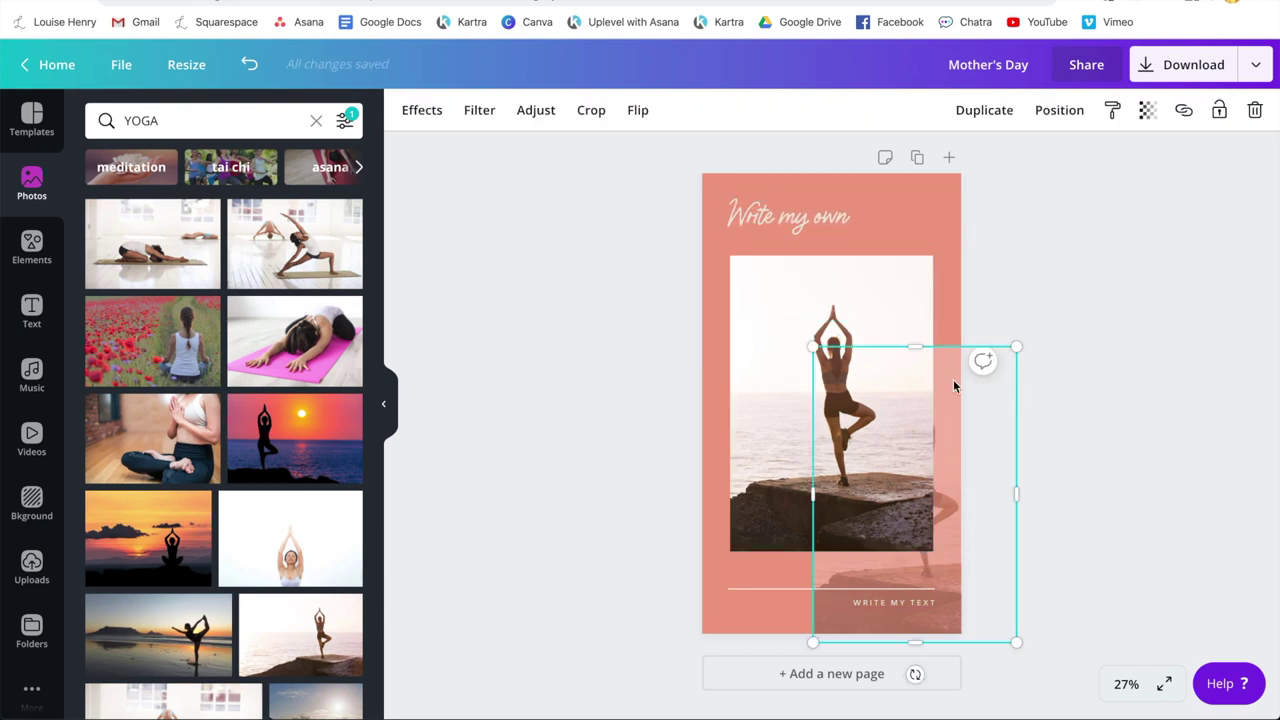
{"action": "key", "text": "Delete"}
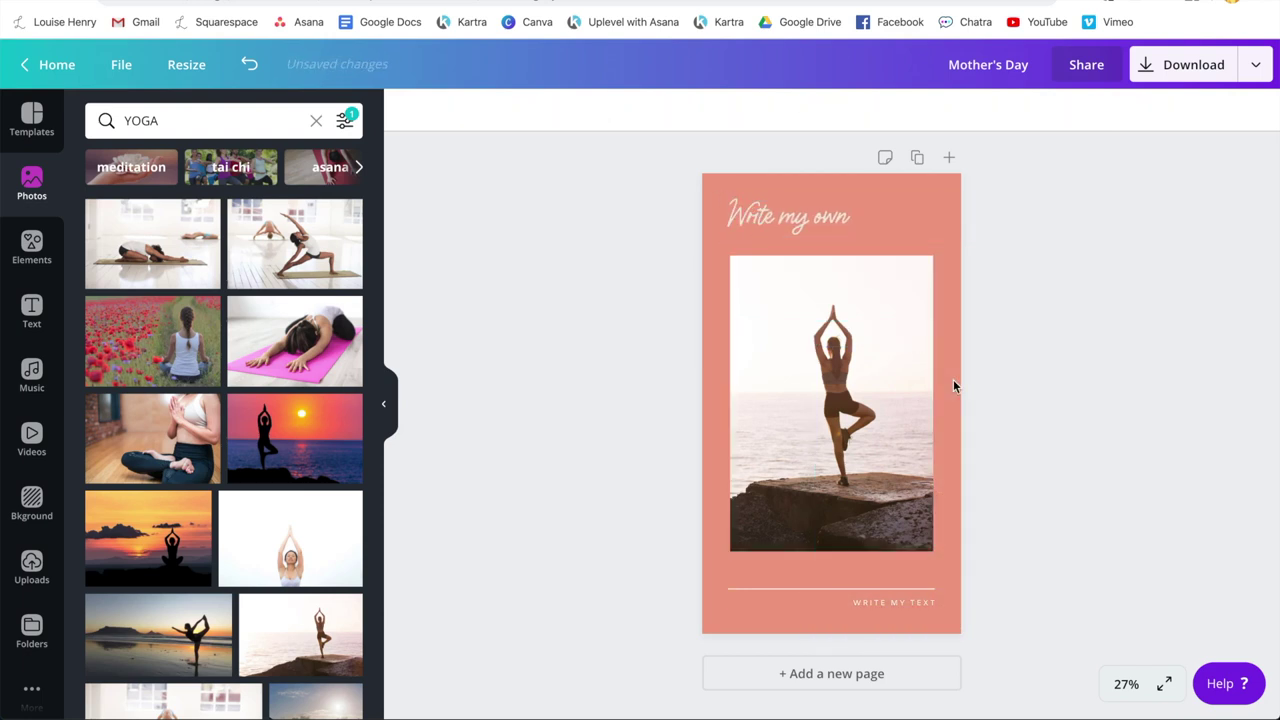
{"action": "left_click", "coordinate": [806, 226]}
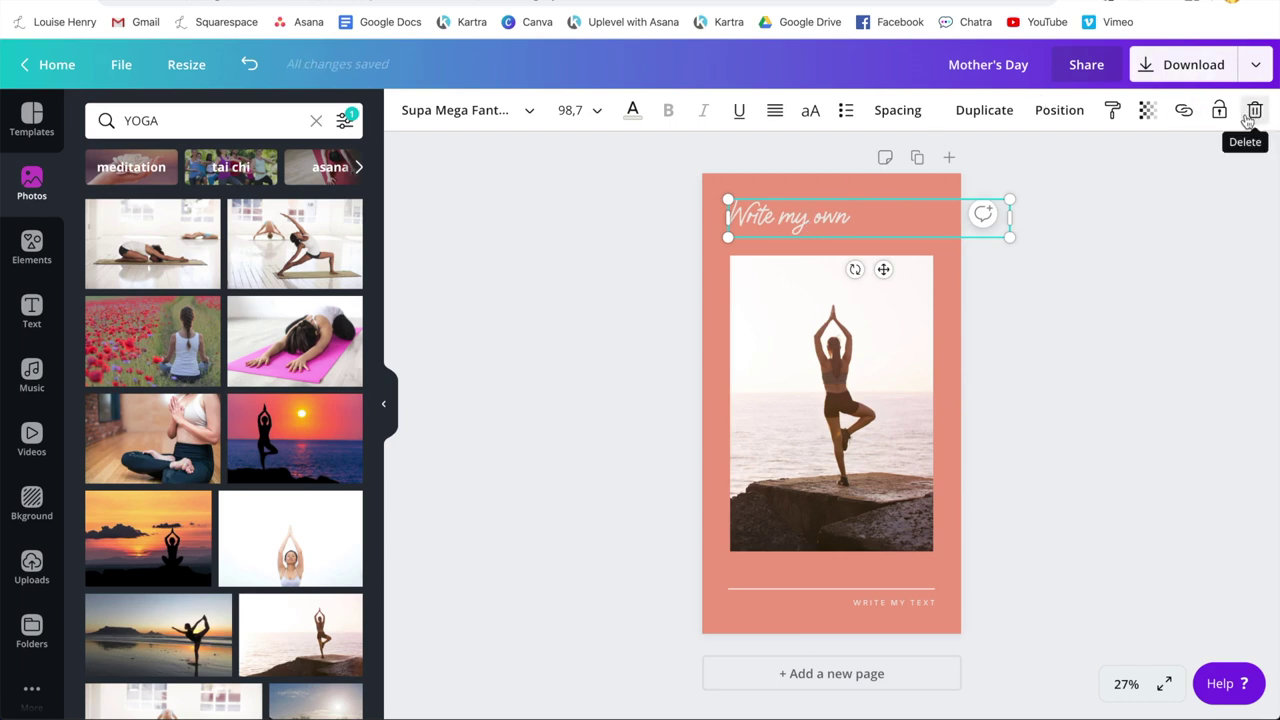
{"action": "left_click", "coordinate": [1173, 325]}
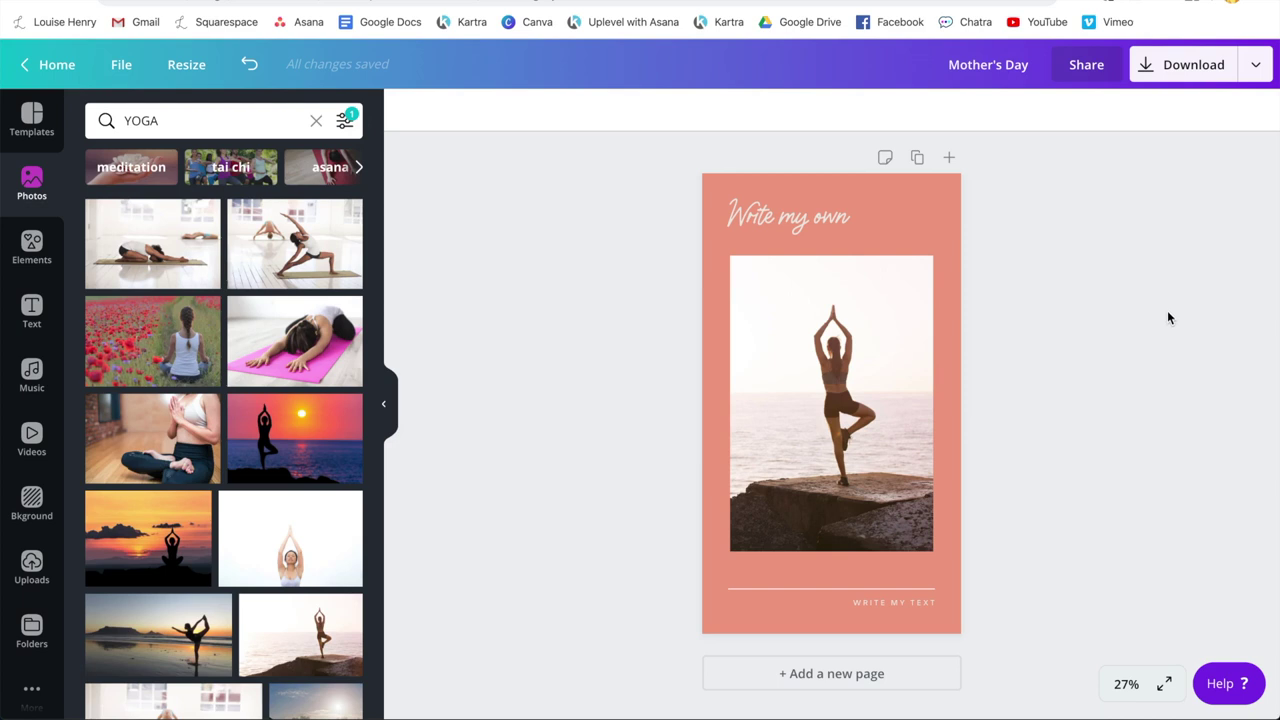
{"action": "scroll", "coordinate": [1168, 313], "scroll_direction": "up", "scroll_amount": 1}
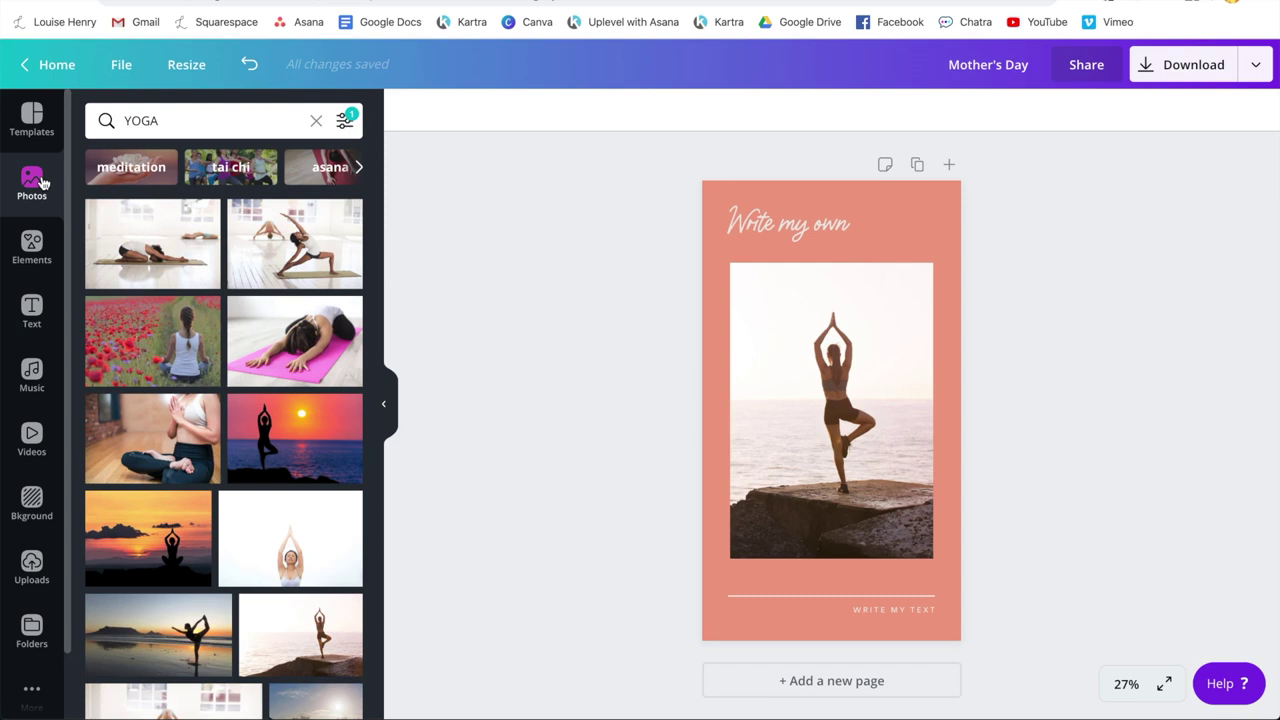
Move from the yoga photo results to the full Featured collection in Elements.
{"action": "scroll", "coordinate": [304, 294], "scroll_direction": "down", "scroll_amount": 3}
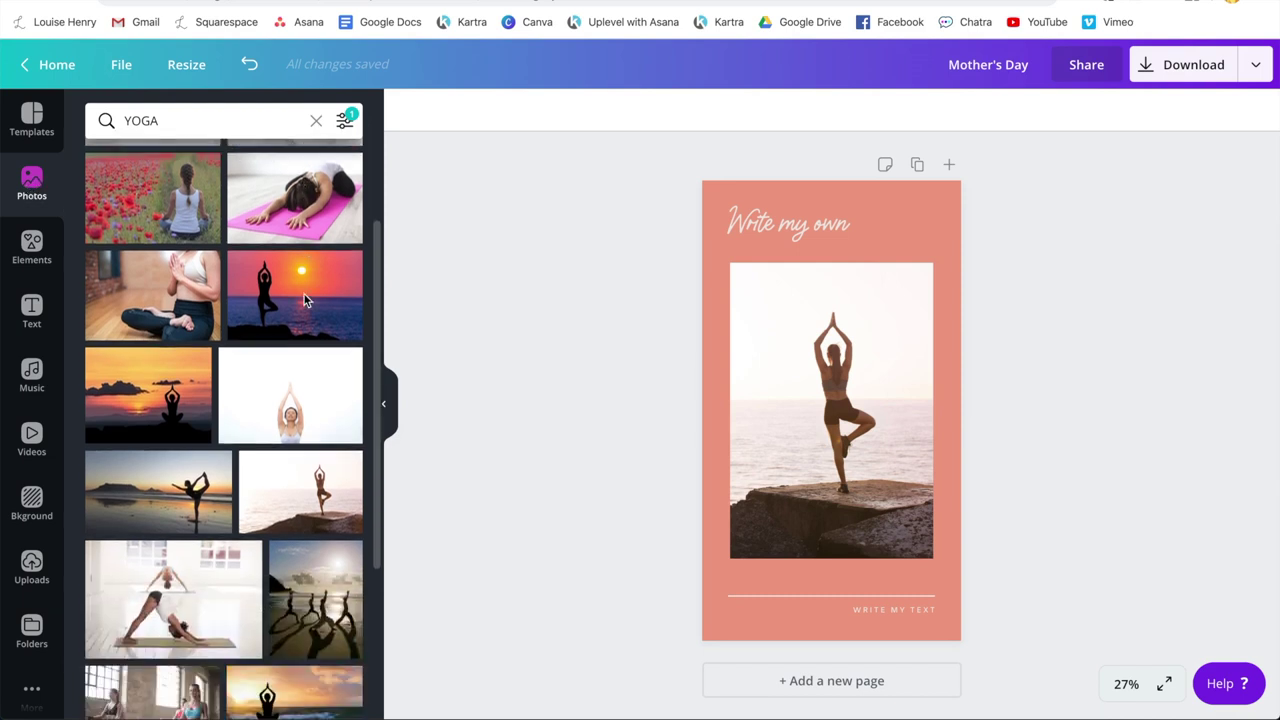
{"action": "scroll", "coordinate": [304, 294], "scroll_direction": "down", "scroll_amount": 9}
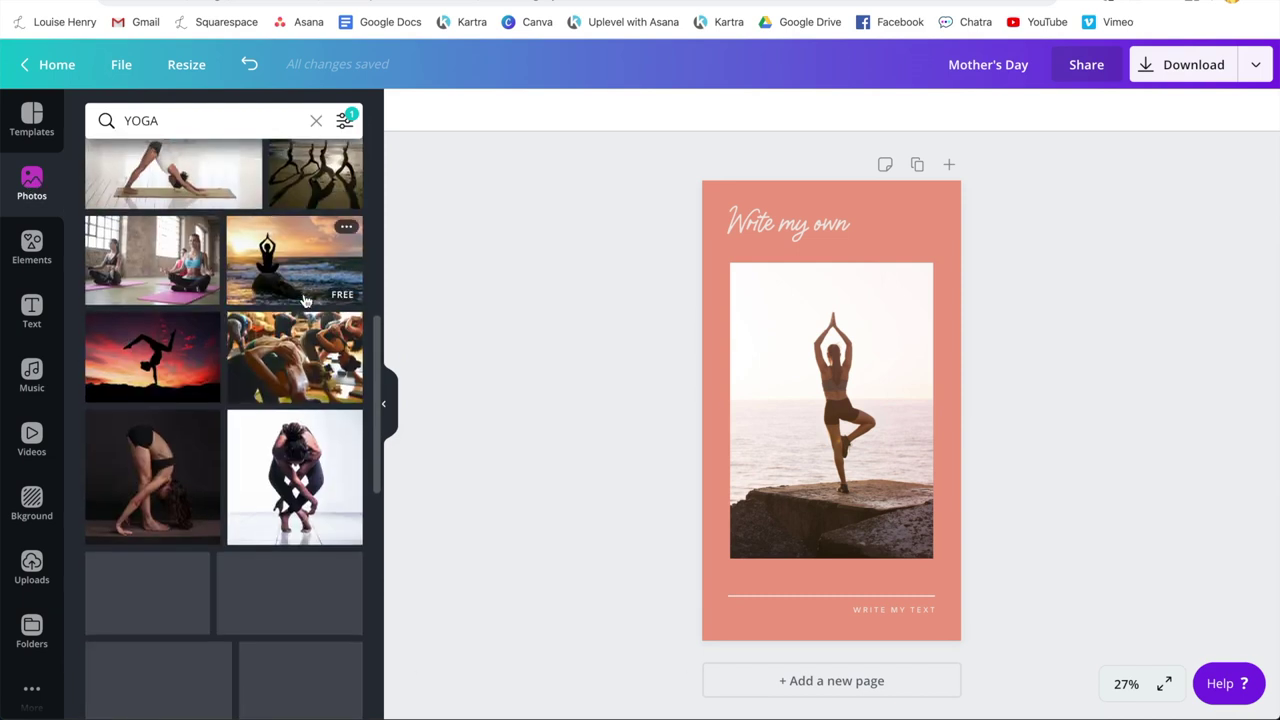
{"action": "scroll", "coordinate": [305, 300], "scroll_direction": "down", "scroll_amount": 1}
{"action": "scroll", "coordinate": [305, 300], "scroll_direction": "down", "scroll_amount": 1}
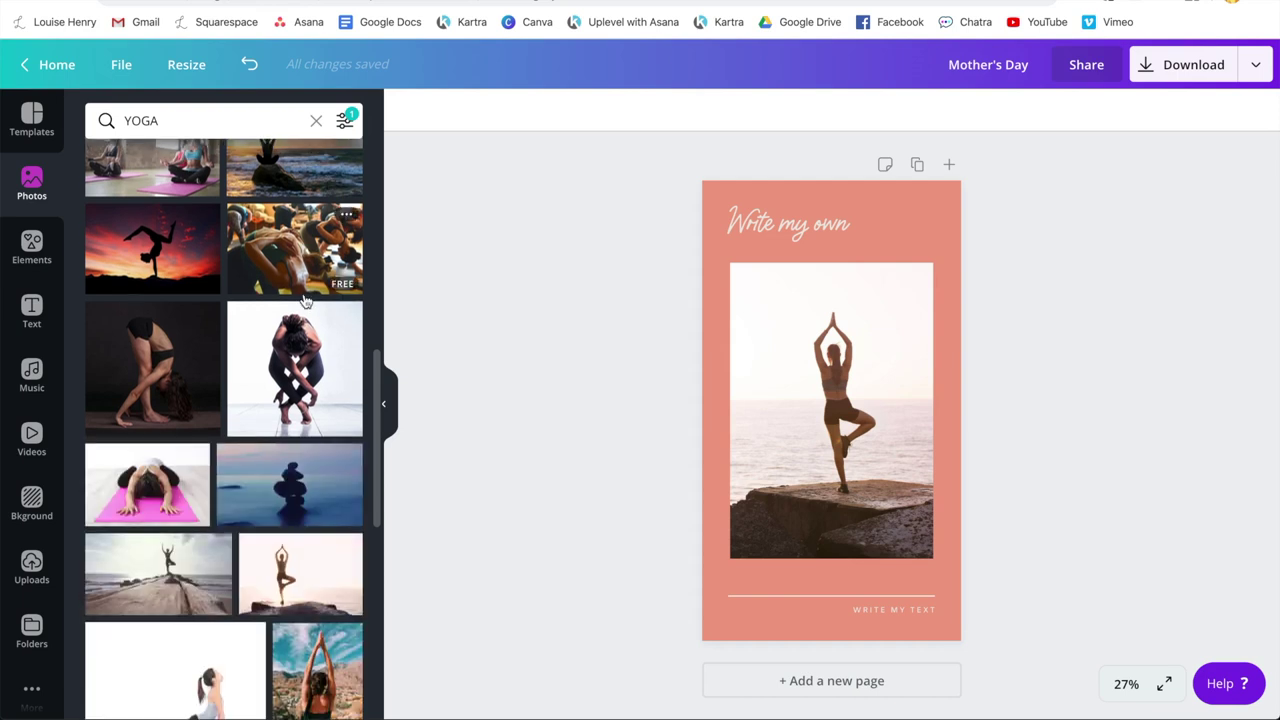
{"action": "left_click", "coordinate": [27, 257]}
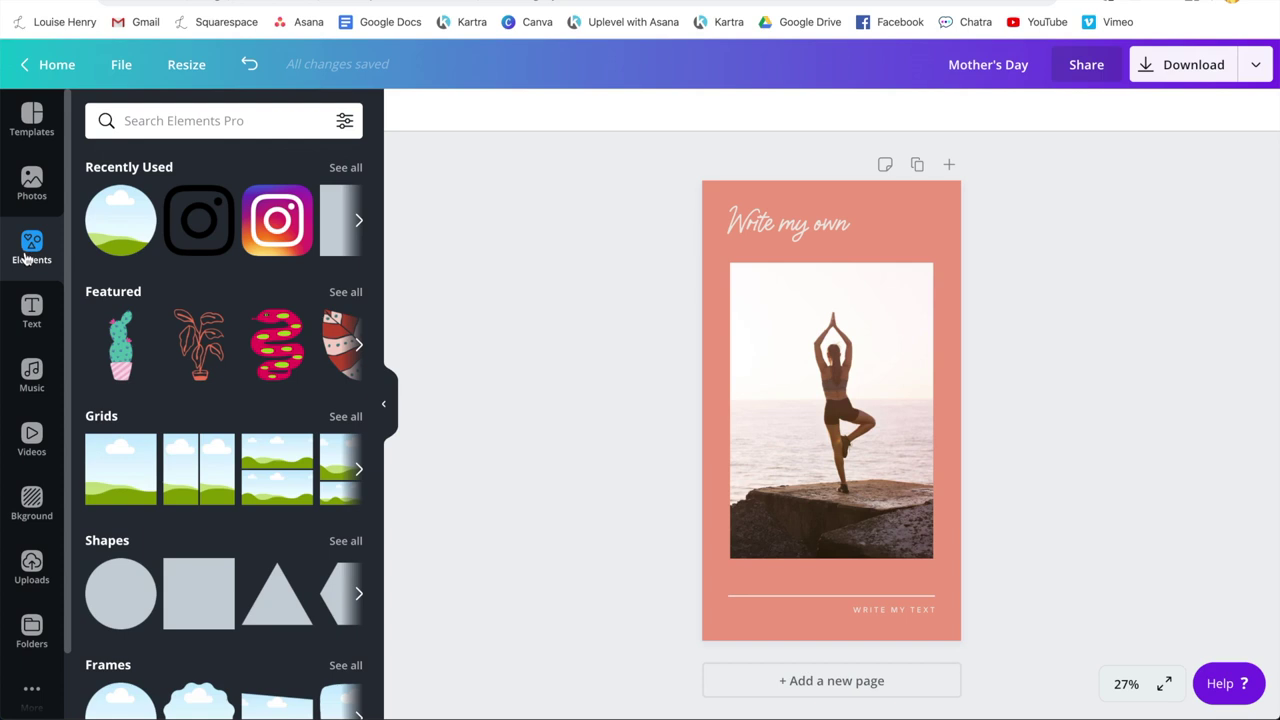
{"action": "left_click", "coordinate": [349, 292]}
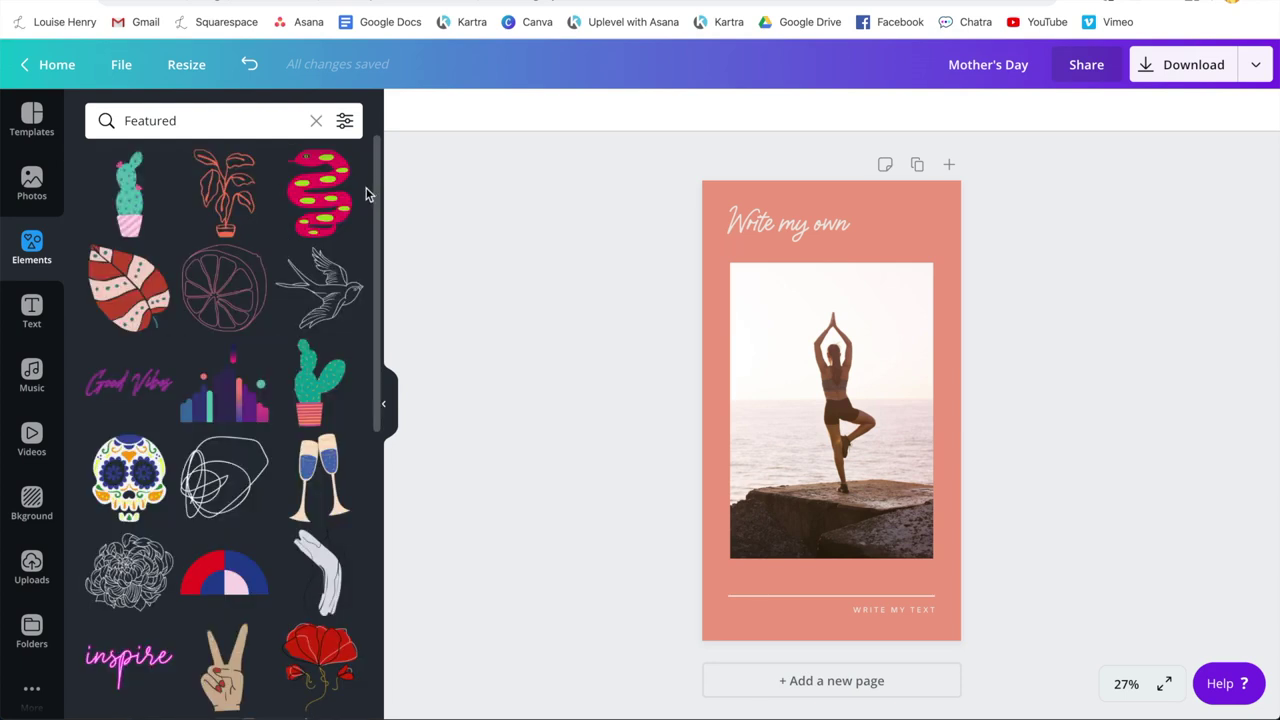
{"action": "left_click", "coordinate": [330, 297]}
{"action": "left_click_drag", "start_coordinate": [884, 362], "coordinate": [909, 271]}
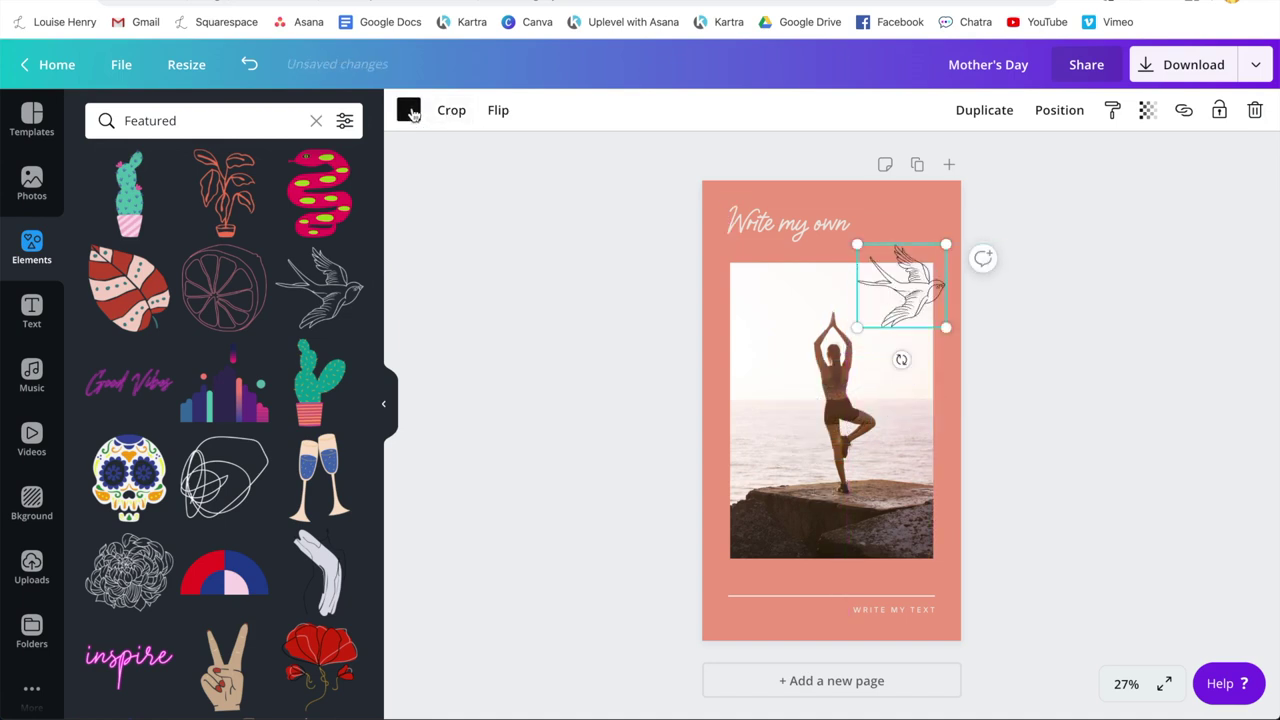
{"action": "left_click", "coordinate": [409, 111]}
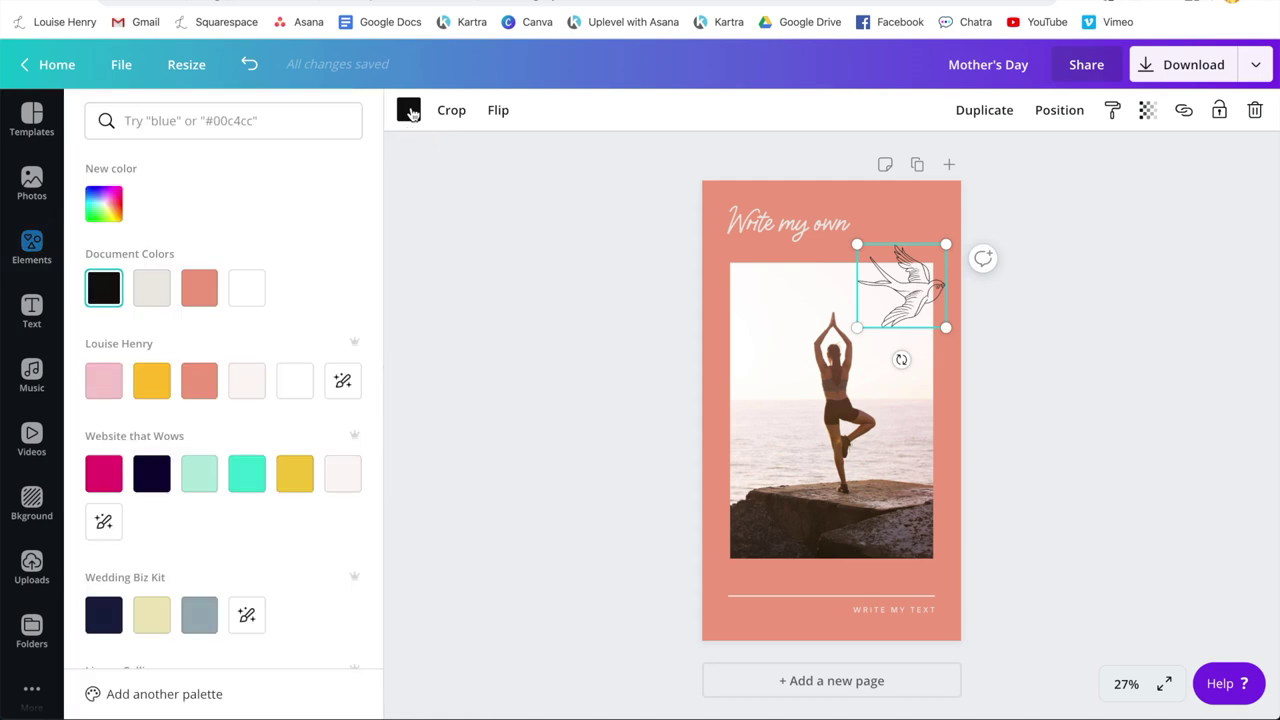
{"action": "left_click", "coordinate": [155, 381]}
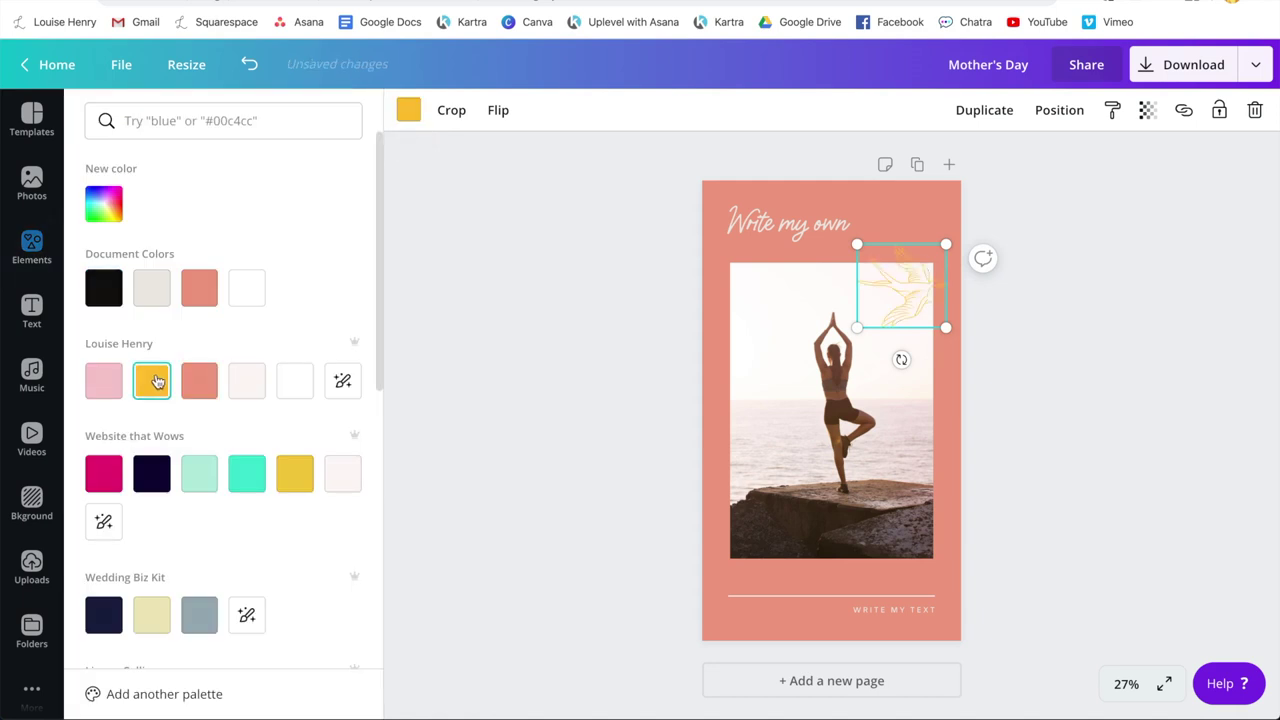
{"action": "left_click", "coordinate": [104, 381]}
{"action": "left_click", "coordinate": [104, 288]}
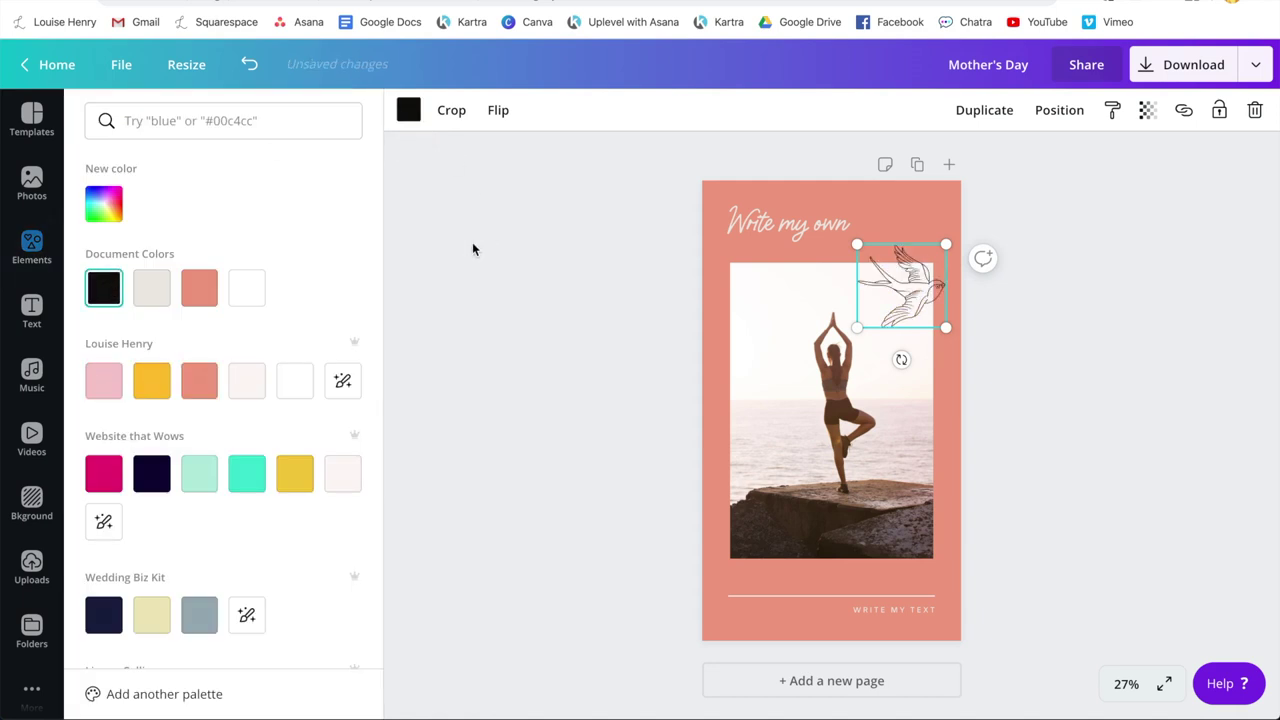
{"action": "left_click", "coordinate": [473, 249]}
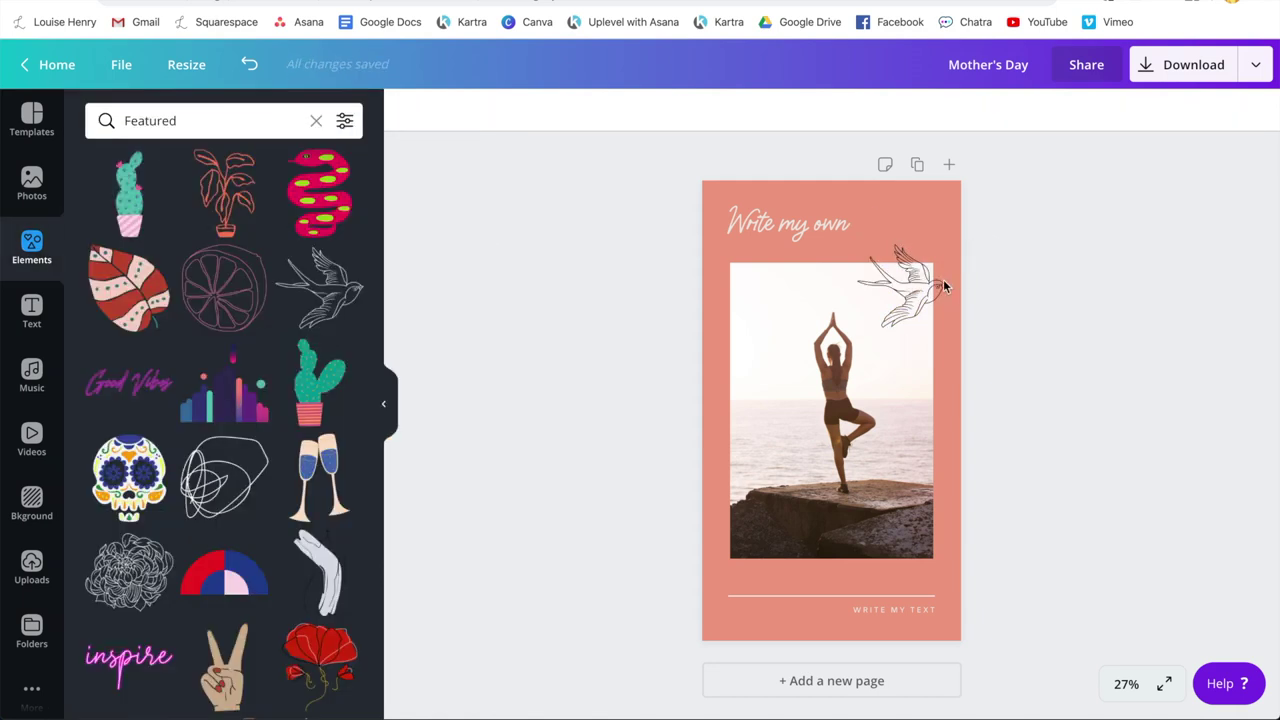
{"action": "left_click", "coordinate": [197, 122]}
{"action": "type", "text": "yoga"}
{"action": "key", "text": "Return"}
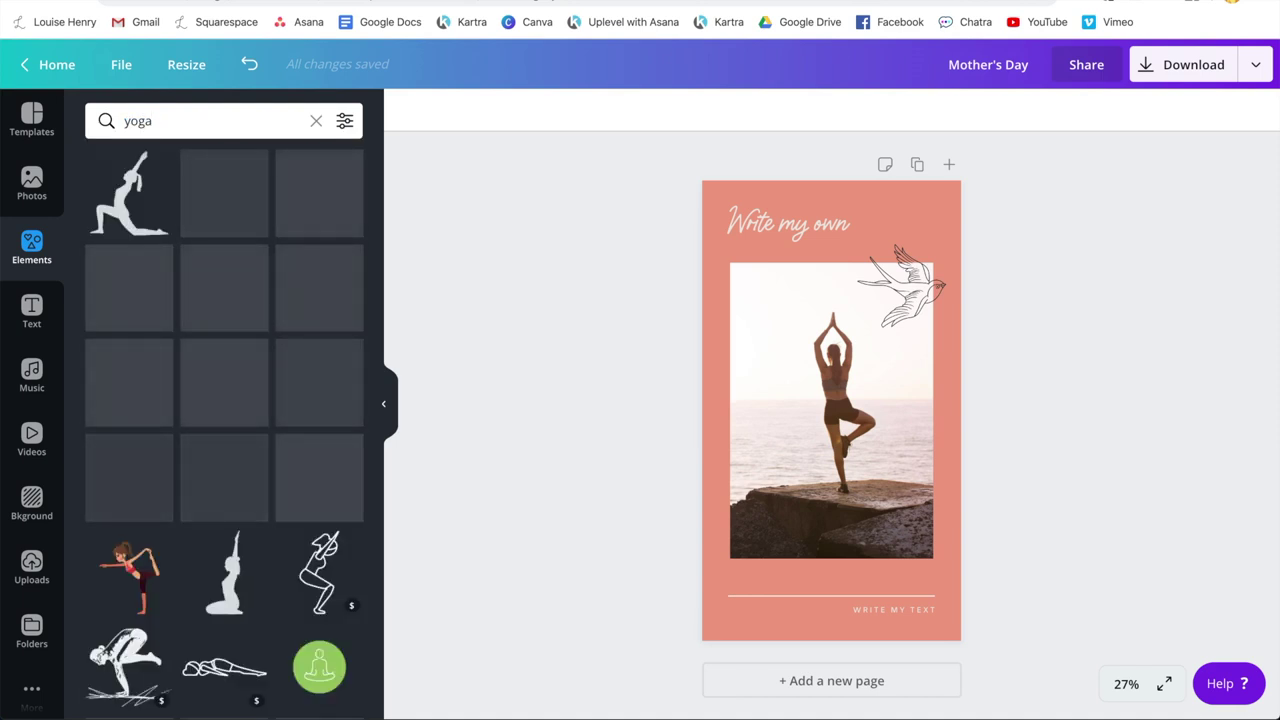
{"action": "scroll", "coordinate": [340, 276], "scroll_direction": "down", "scroll_amount": 2}
{"action": "scroll", "coordinate": [340, 276], "scroll_direction": "down", "scroll_amount": 5}
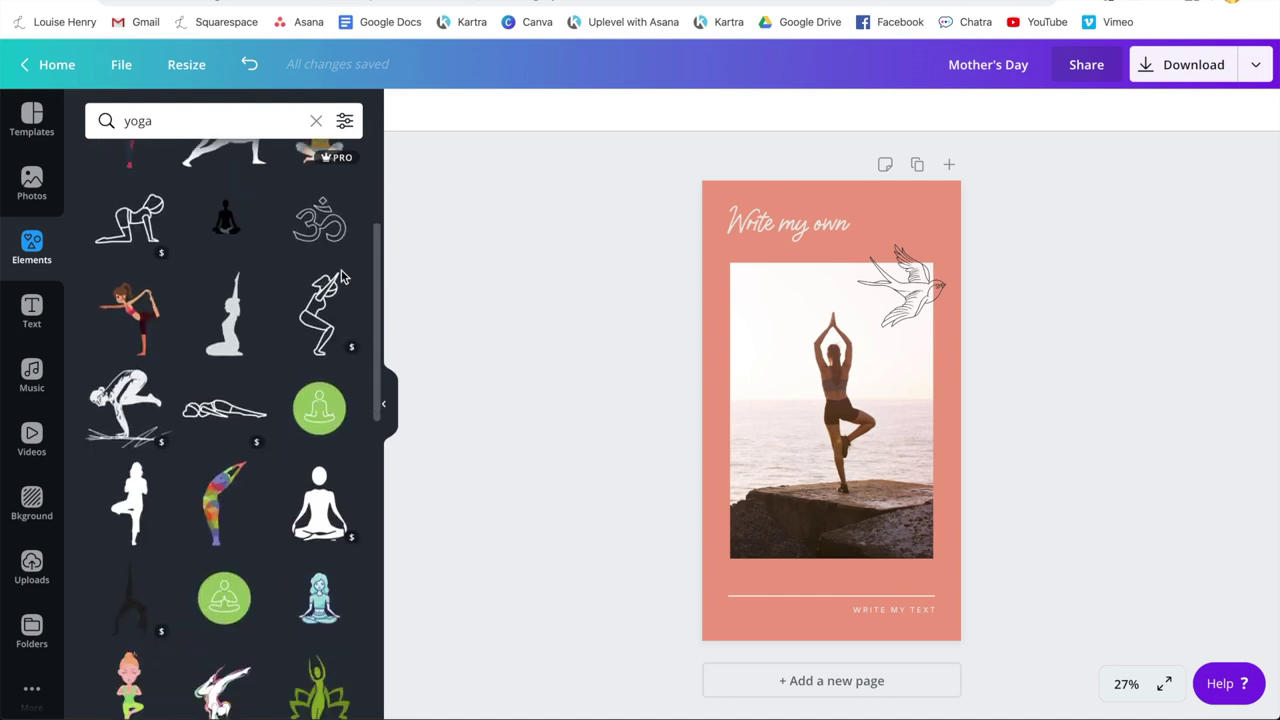
{"action": "scroll", "coordinate": [343, 301], "scroll_direction": "down", "scroll_amount": 3}
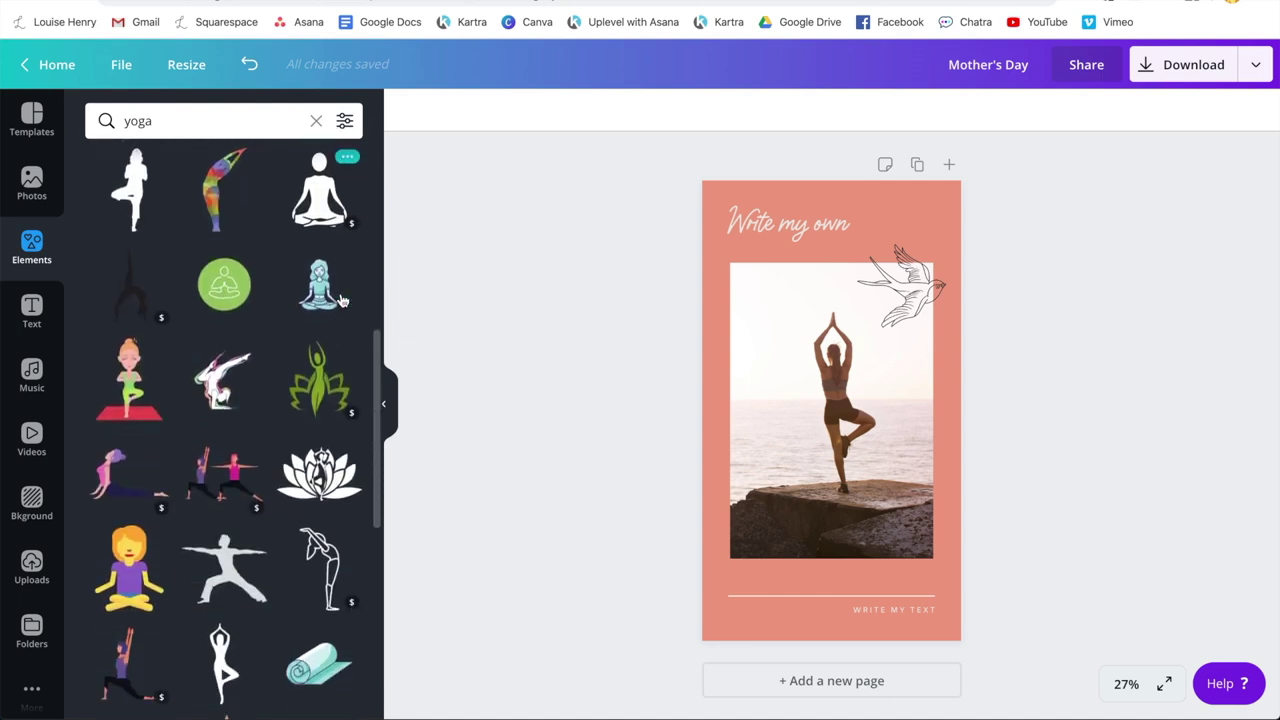
{"action": "scroll", "coordinate": [343, 301], "scroll_direction": "down", "scroll_amount": 2}
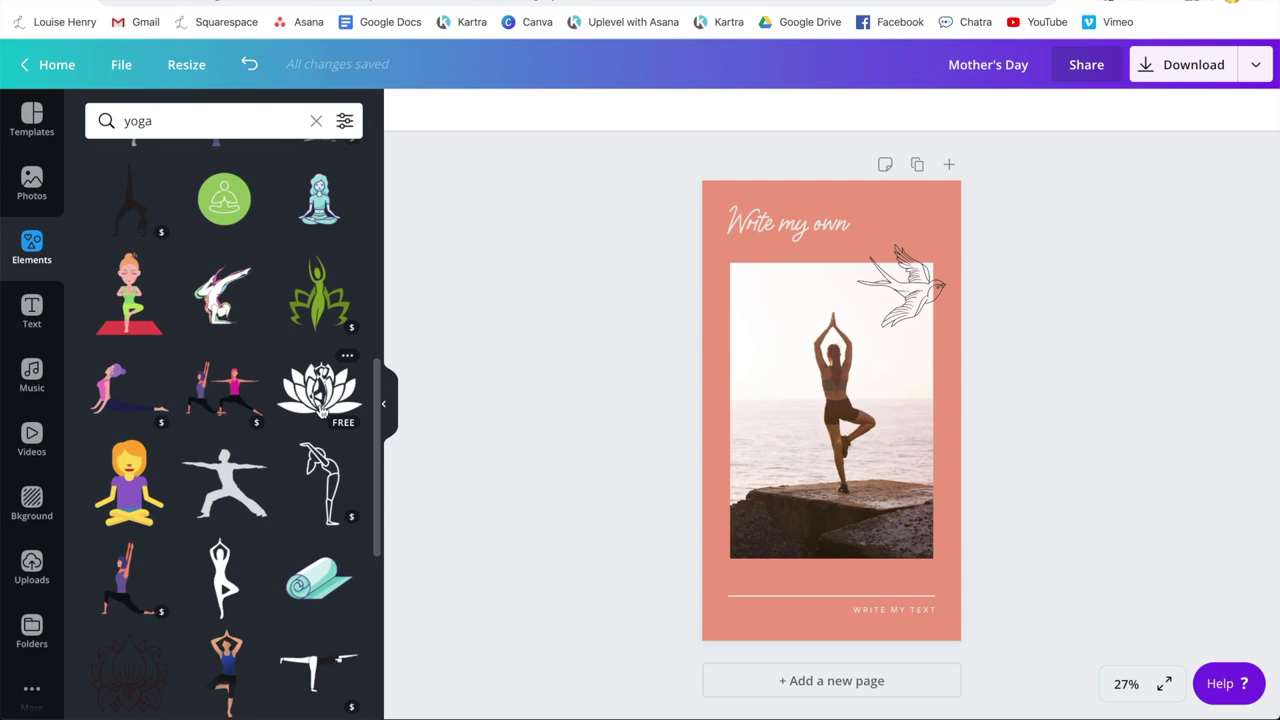
{"action": "left_click", "coordinate": [316, 120]}
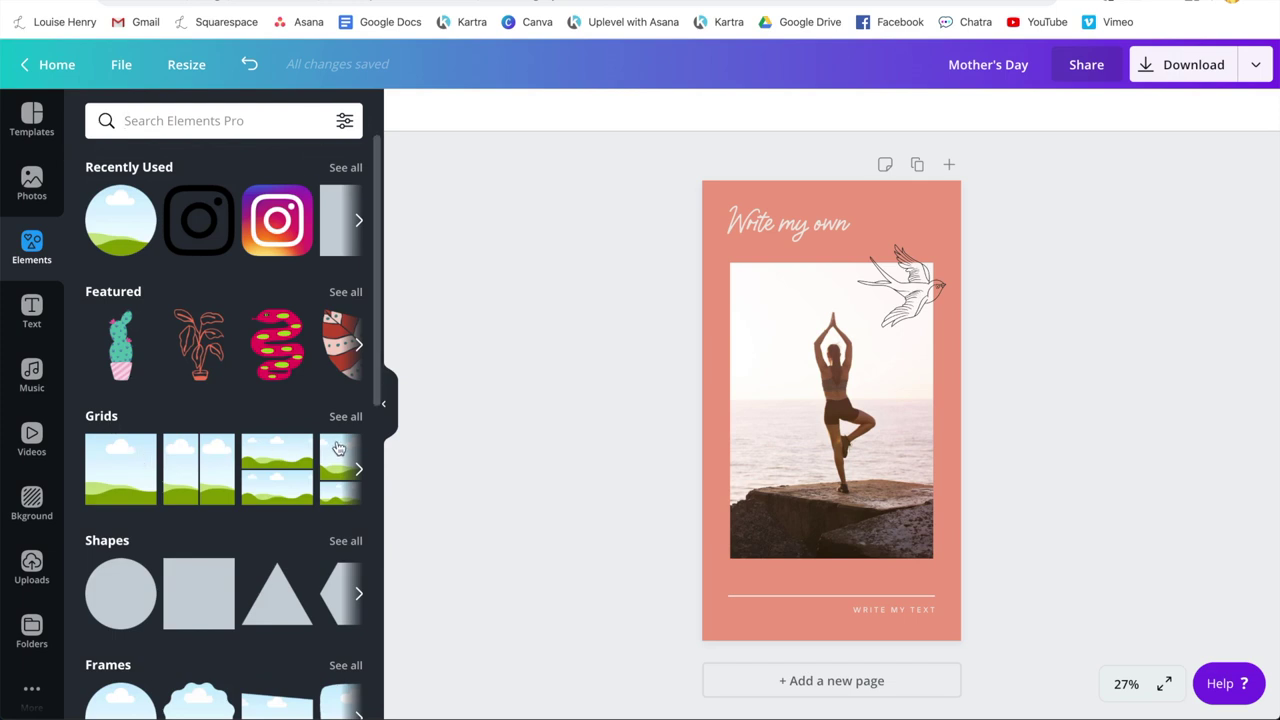
{"action": "scroll", "coordinate": [338, 448], "scroll_direction": "down", "scroll_amount": 2}
{"action": "scroll", "coordinate": [145, 591], "scroll_direction": "down", "scroll_amount": 1}
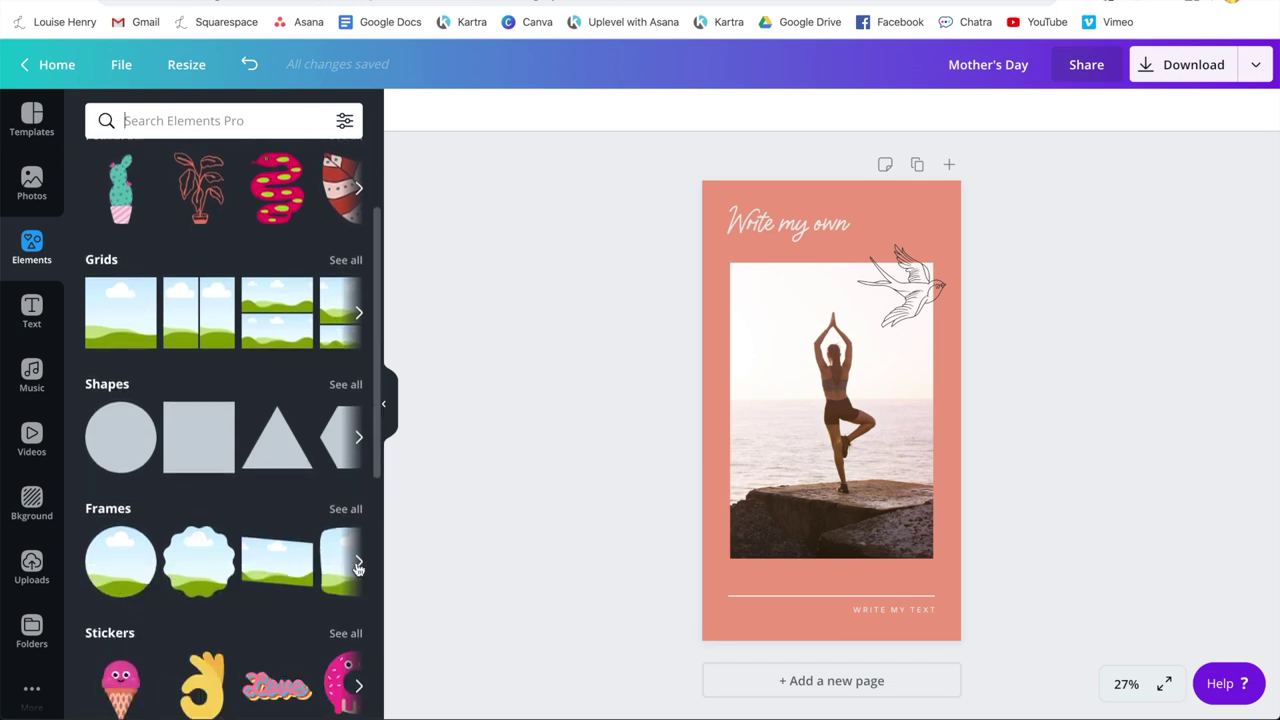
{"action": "scroll", "coordinate": [352, 497], "scroll_direction": "down", "scroll_amount": 5}
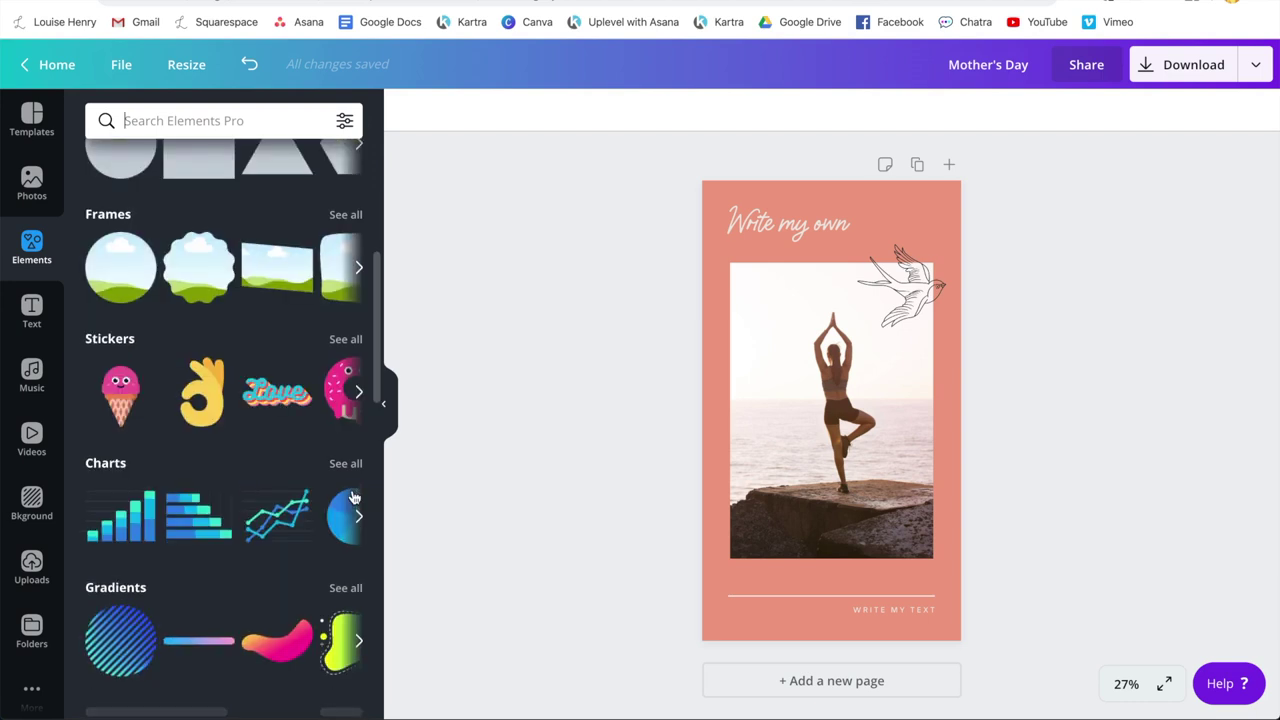
{"action": "scroll", "coordinate": [358, 385], "scroll_direction": "down", "scroll_amount": 1}
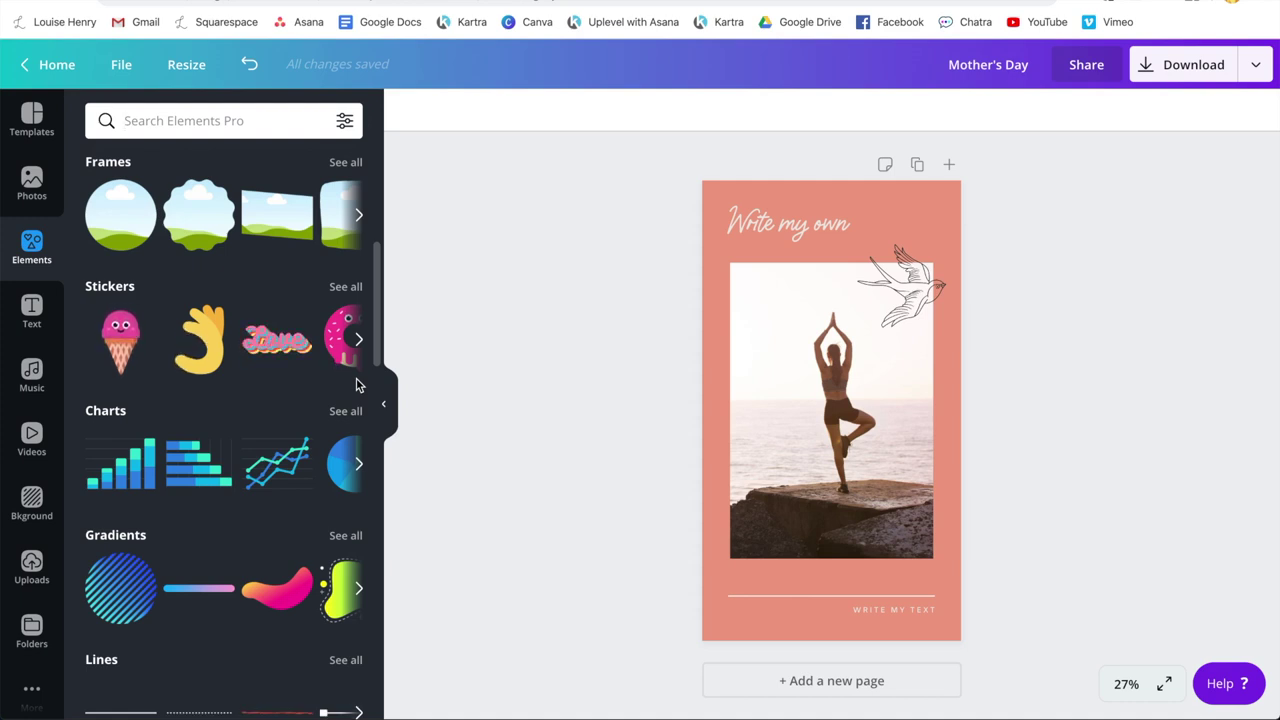
Add the Cheers / To the New Year text combination over the photo's left edge.
{"action": "left_click", "coordinate": [32, 312]}
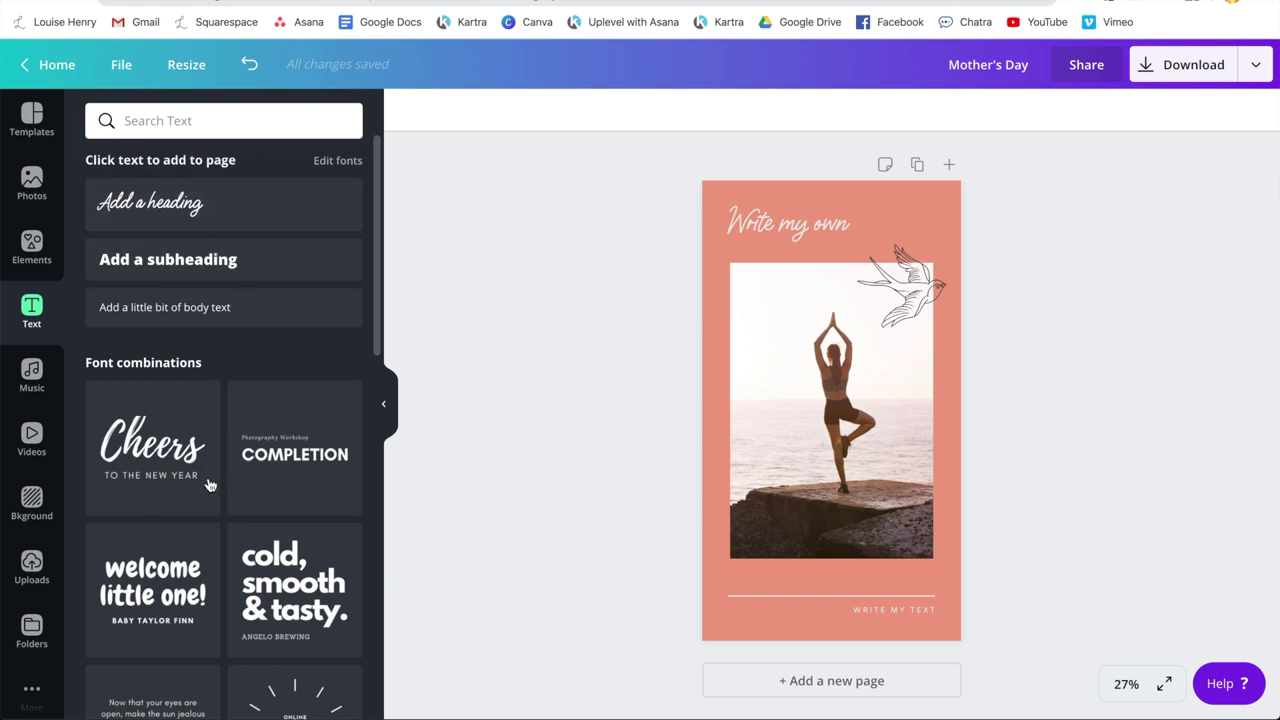
{"action": "left_click", "coordinate": [147, 461]}
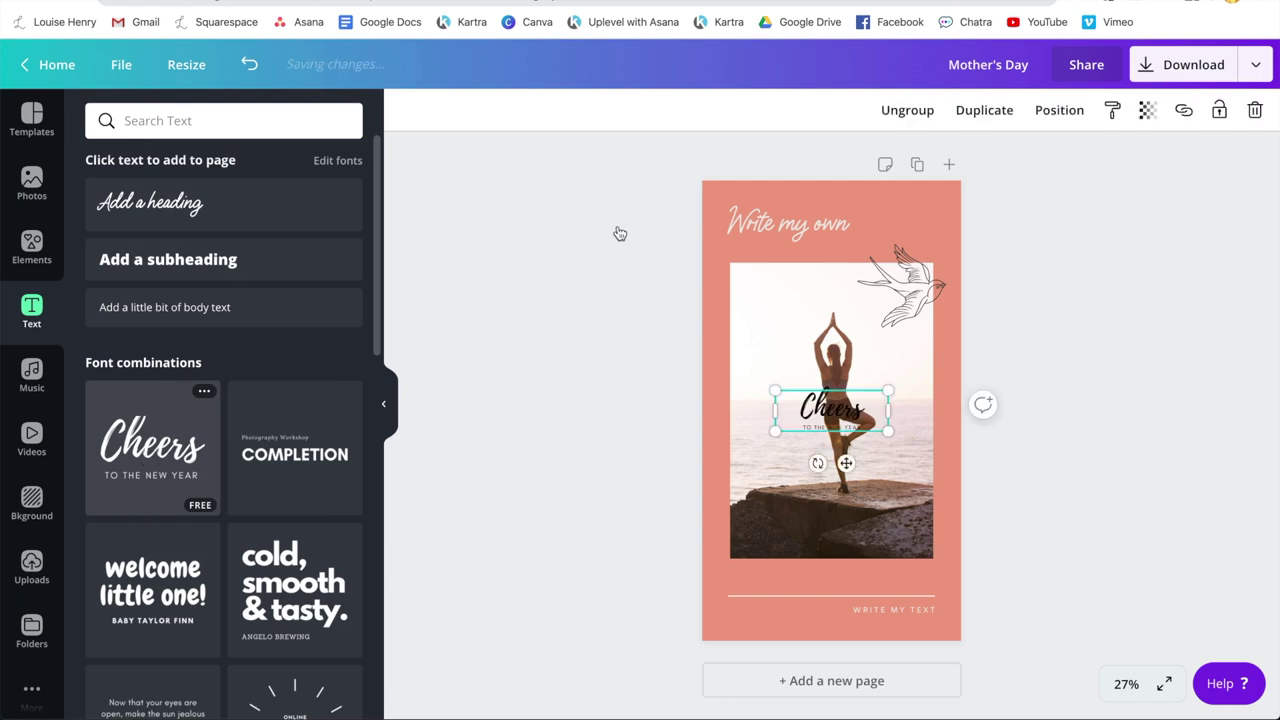
{"action": "left_click_drag", "start_coordinate": [768, 418], "coordinate": [688, 414]}
Browse the Music, Videos and Background libraries.
{"action": "left_click", "coordinate": [32, 376]}
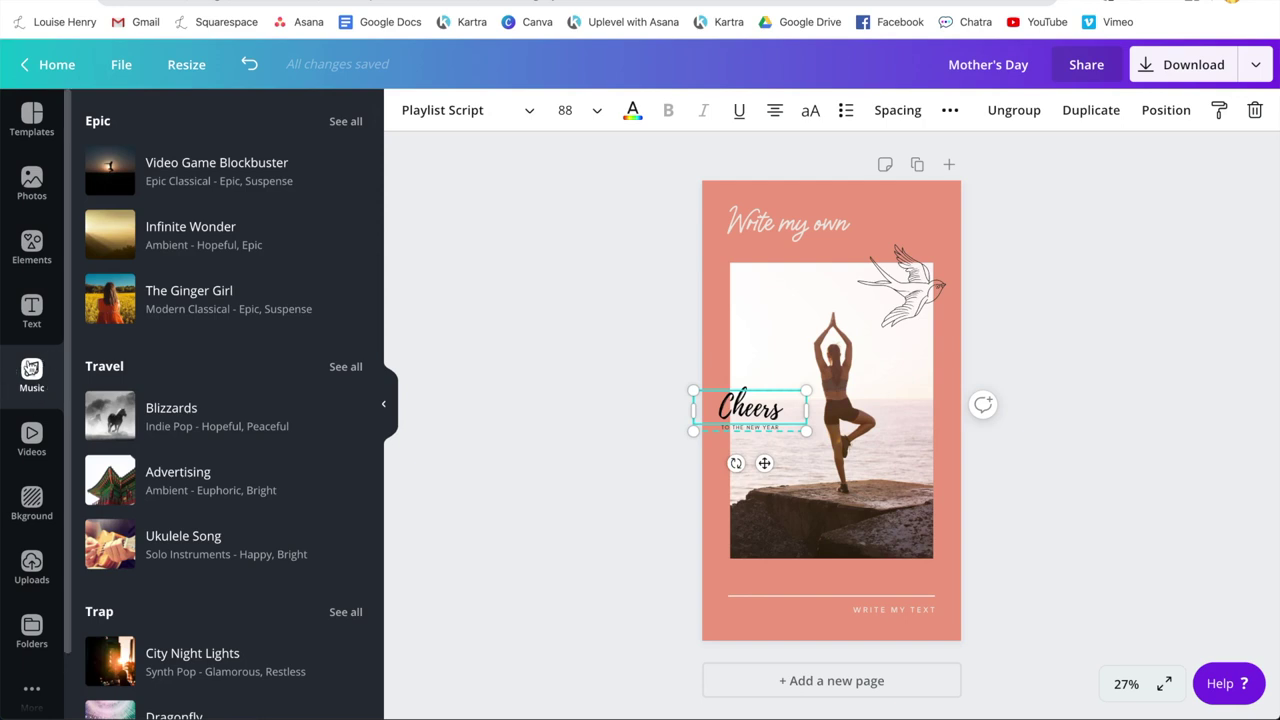
{"action": "left_click", "coordinate": [32, 430]}
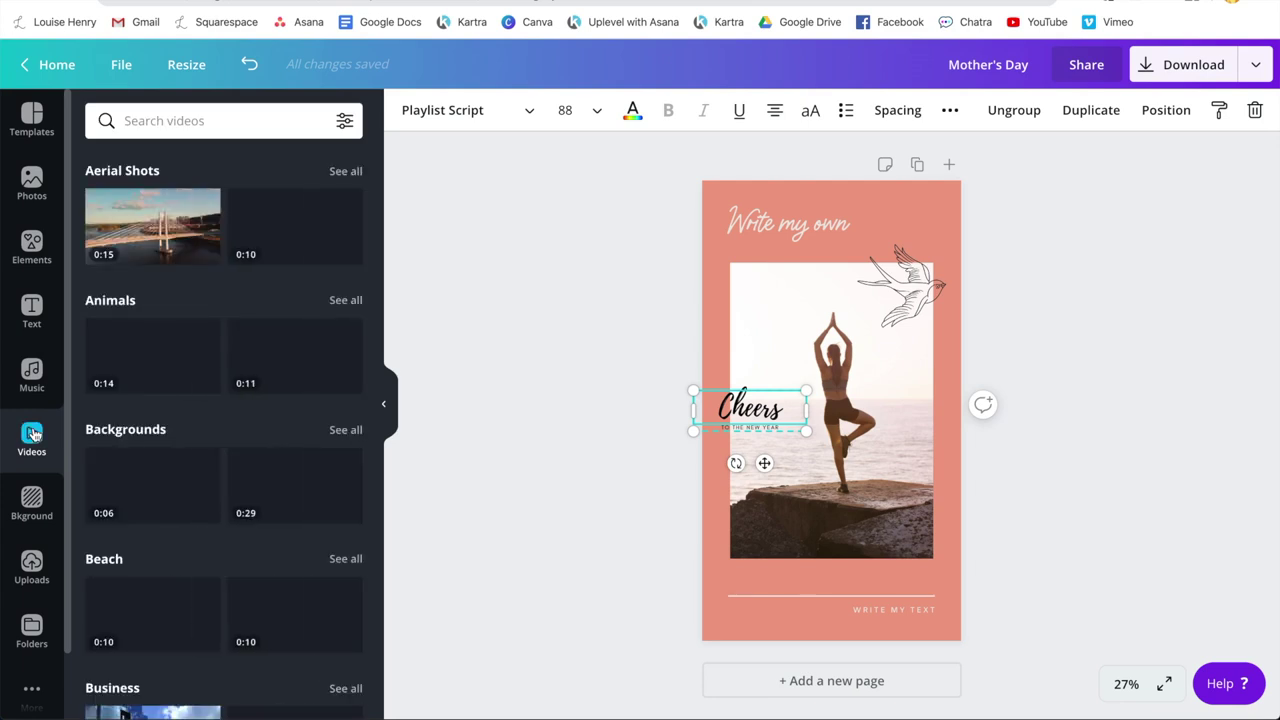
{"action": "left_click", "coordinate": [32, 510]}
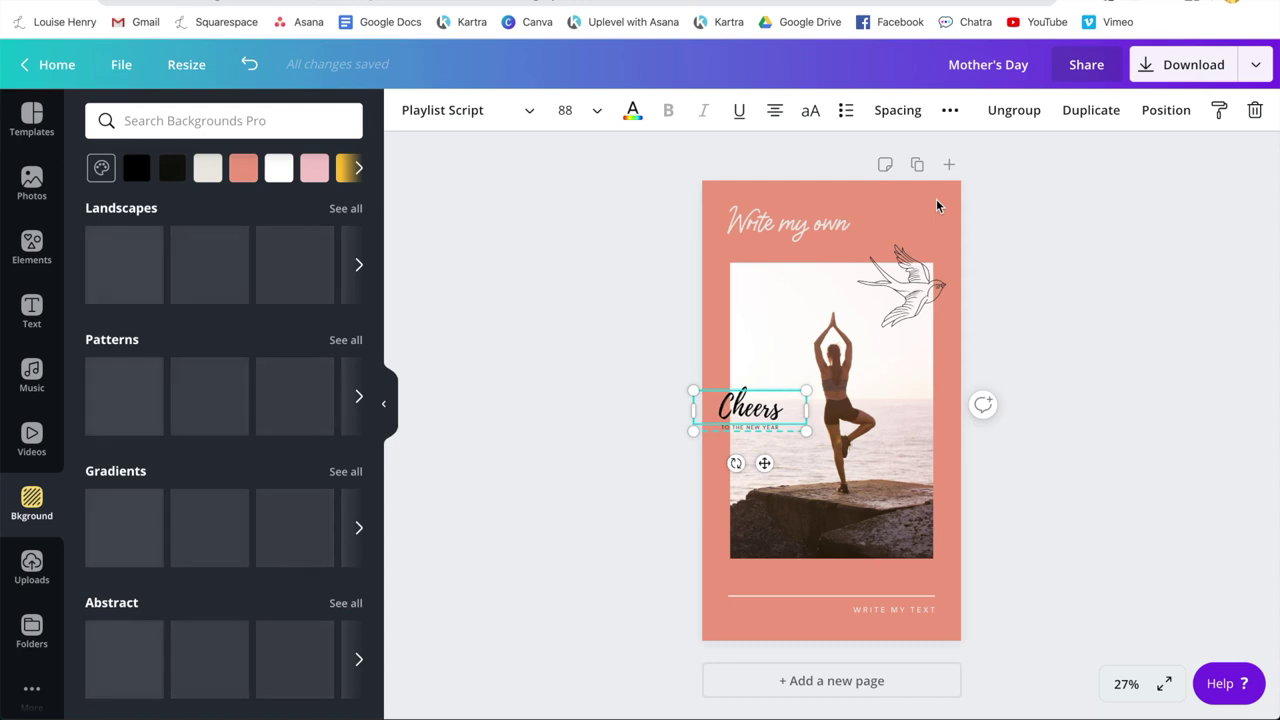
Try a pink pattern background, then settle on the pale yellow gradient.
{"action": "left_click", "coordinate": [26, 522]}
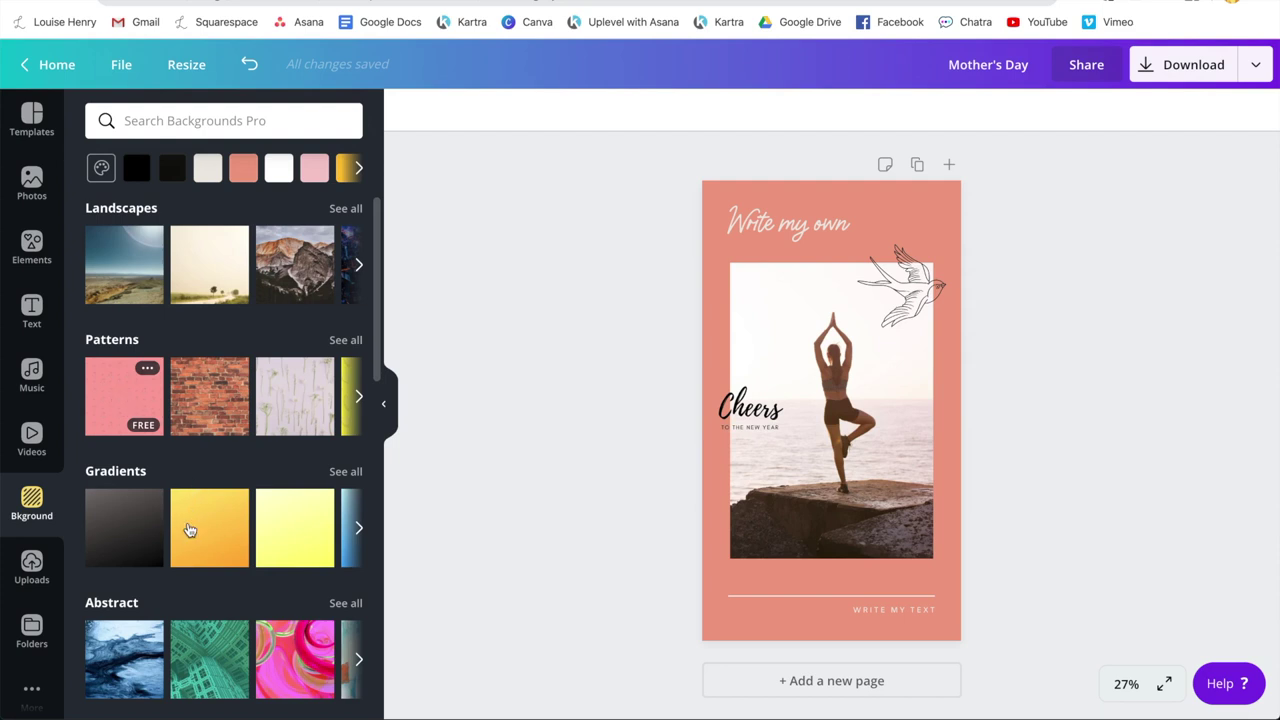
{"action": "left_click", "coordinate": [134, 400]}
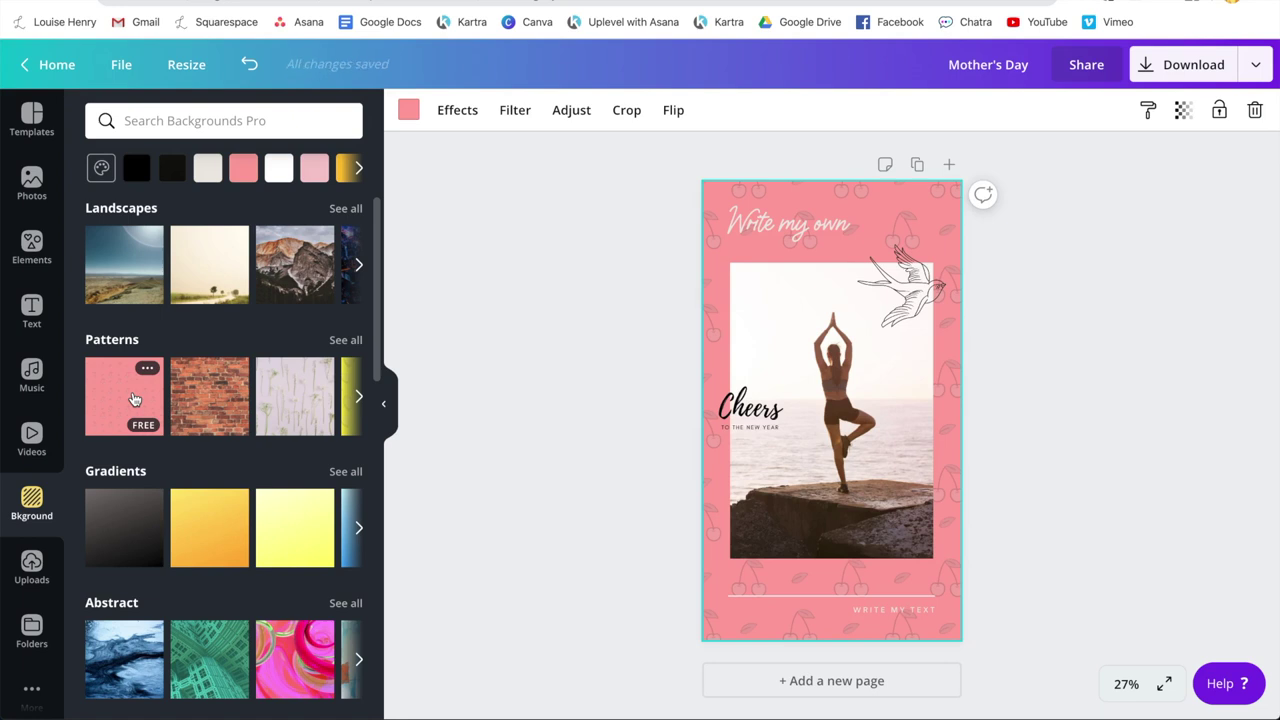
{"action": "left_click", "coordinate": [310, 530]}
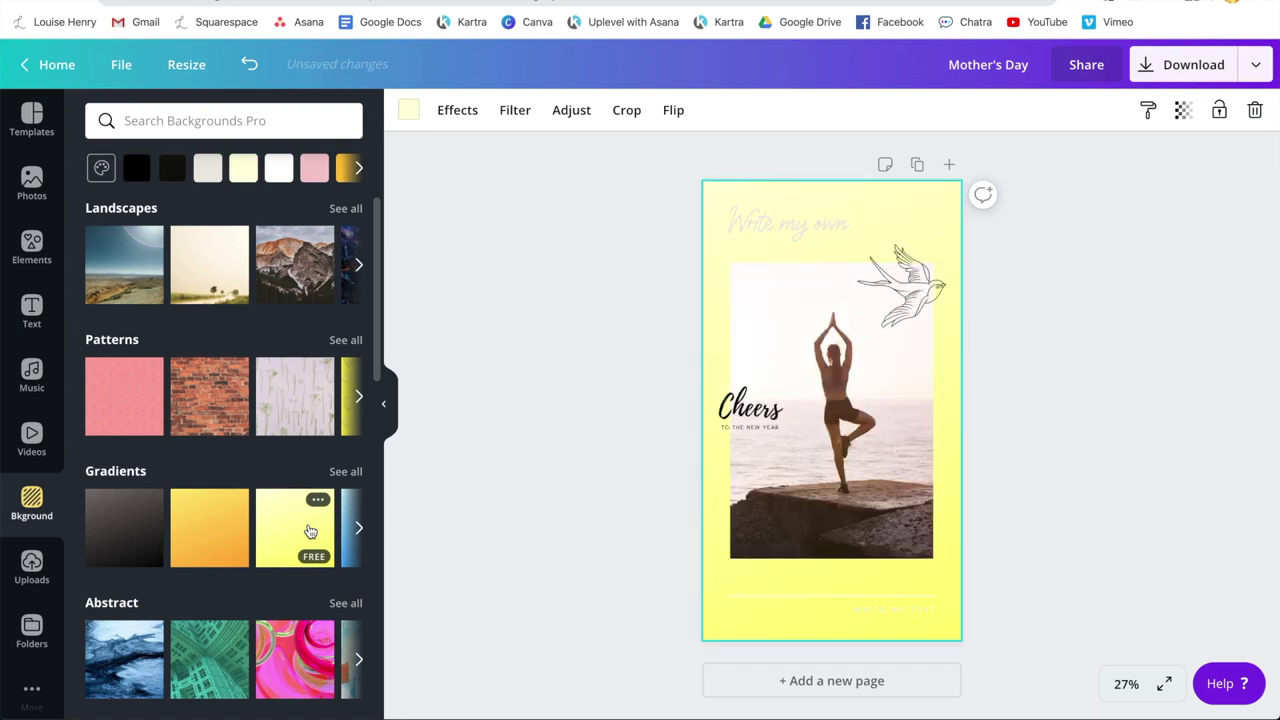
Delete the whole Cheers text group and show the uploaded images.
{"action": "left_click", "coordinate": [745, 412]}
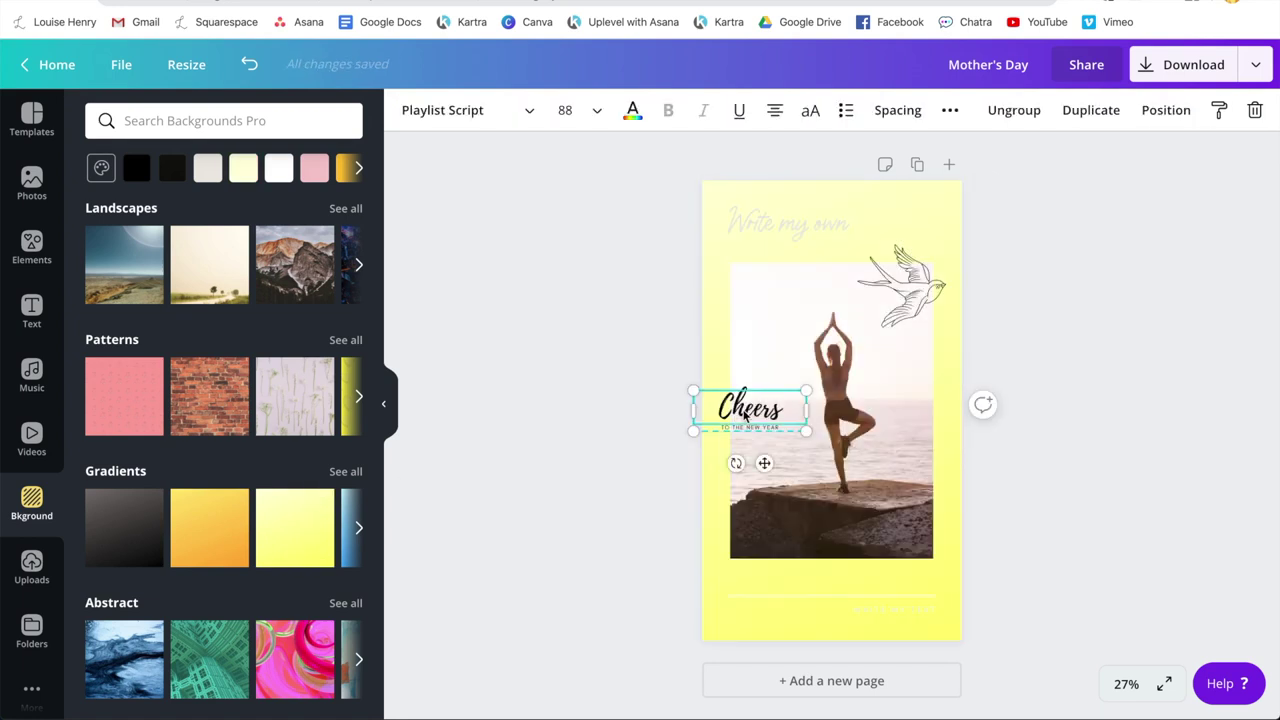
{"action": "left_click", "coordinate": [1253, 110]}
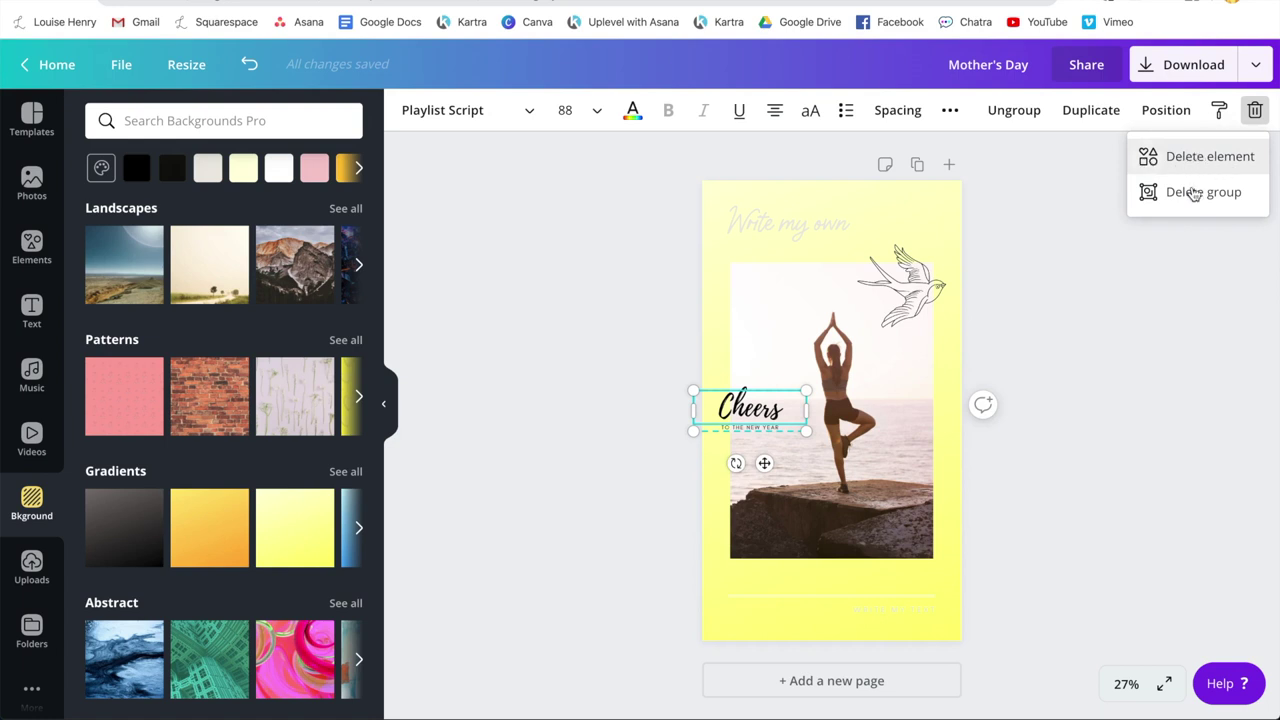
{"action": "left_click", "coordinate": [1195, 195]}
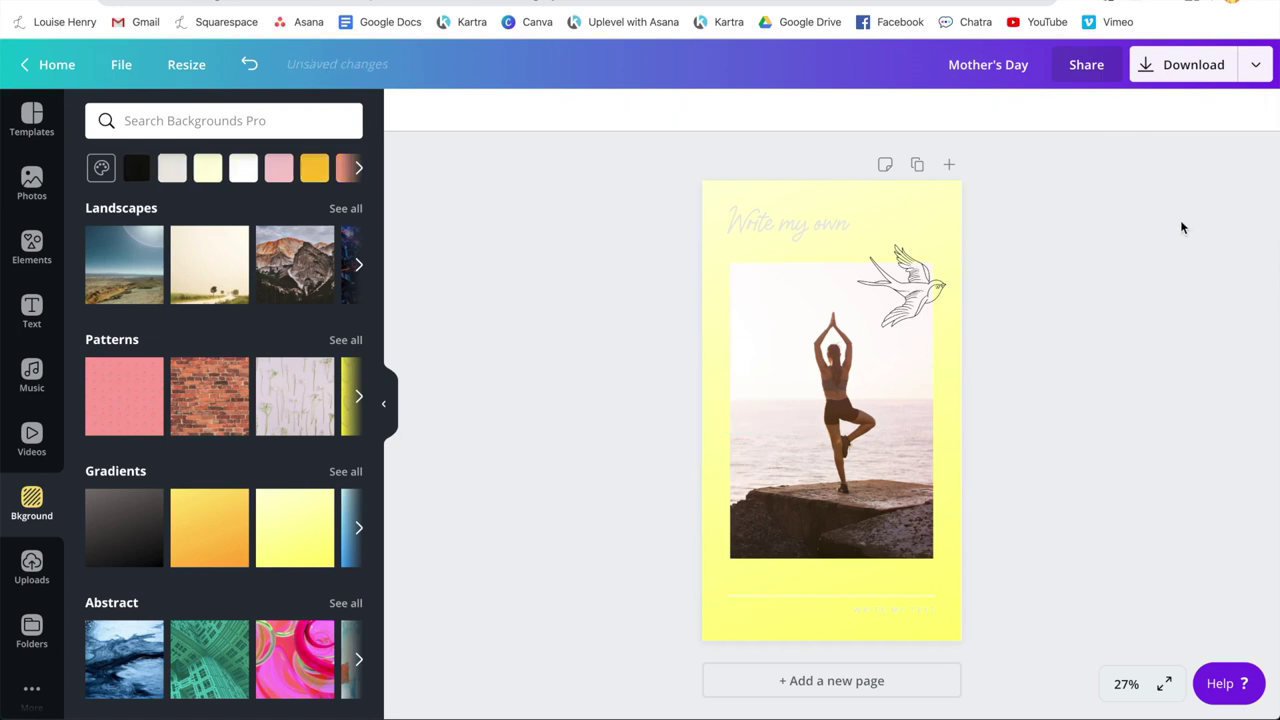
{"action": "left_click", "coordinate": [32, 568]}
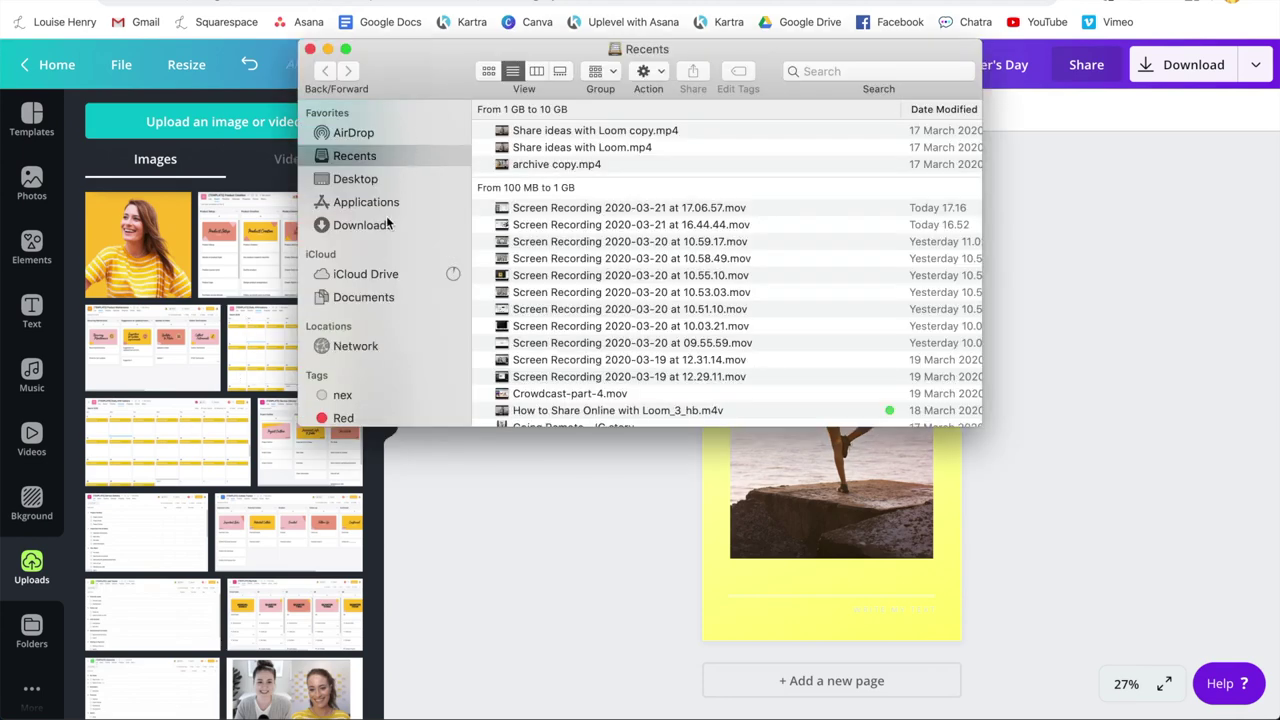
Drag Host-live-online-workshop.png from the Finder Downloads folder into Canva's Uploads.
{"action": "left_click", "coordinate": [387, 221]}
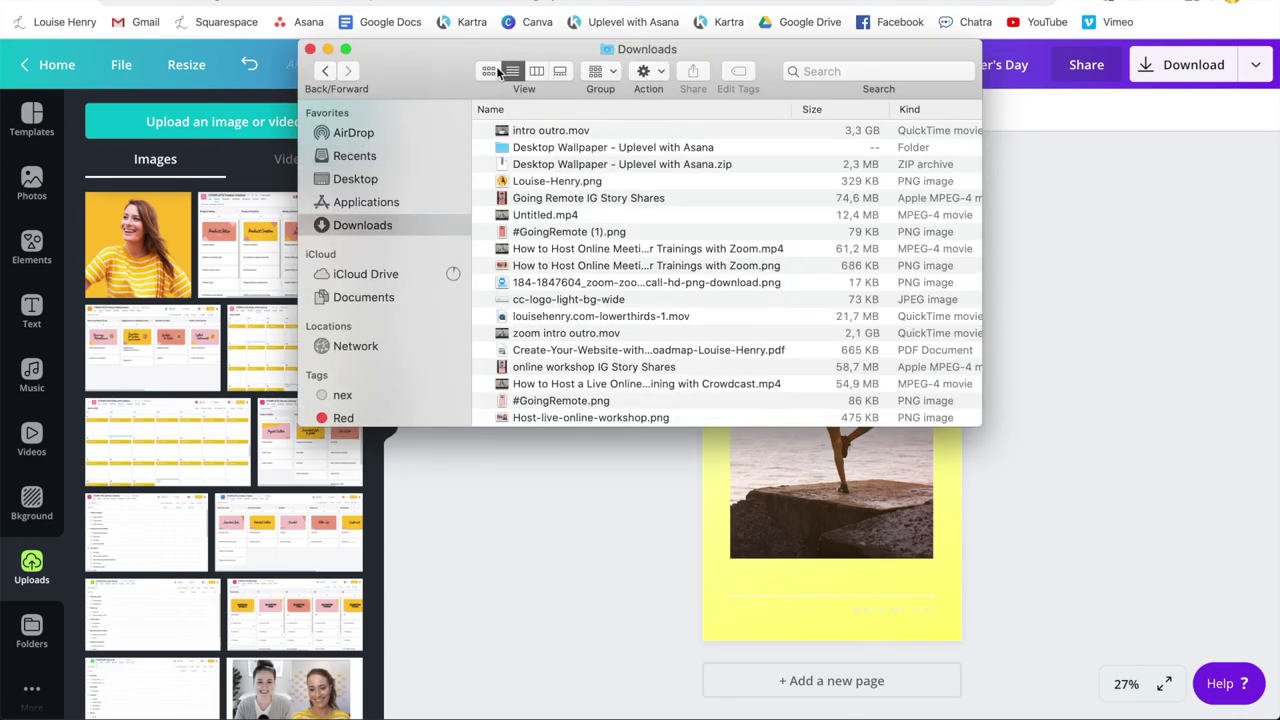
{"action": "left_click", "coordinate": [574, 181]}
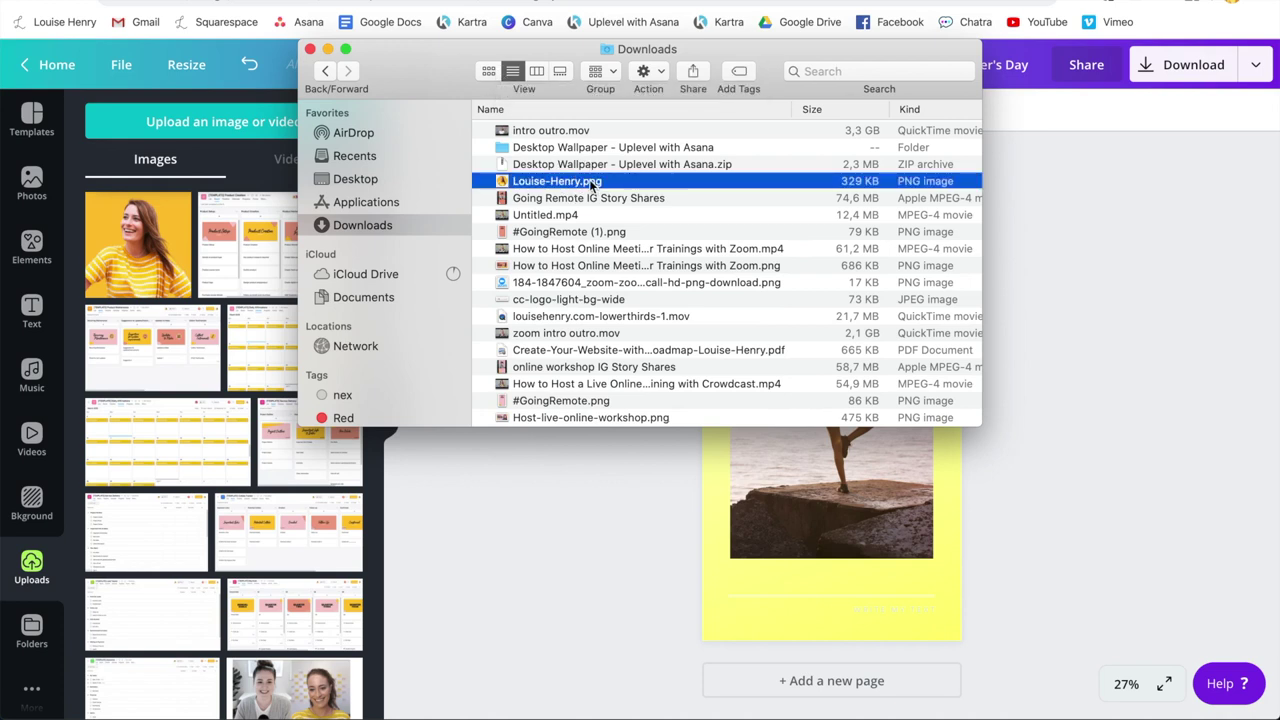
{"action": "left_click", "coordinate": [594, 418]}
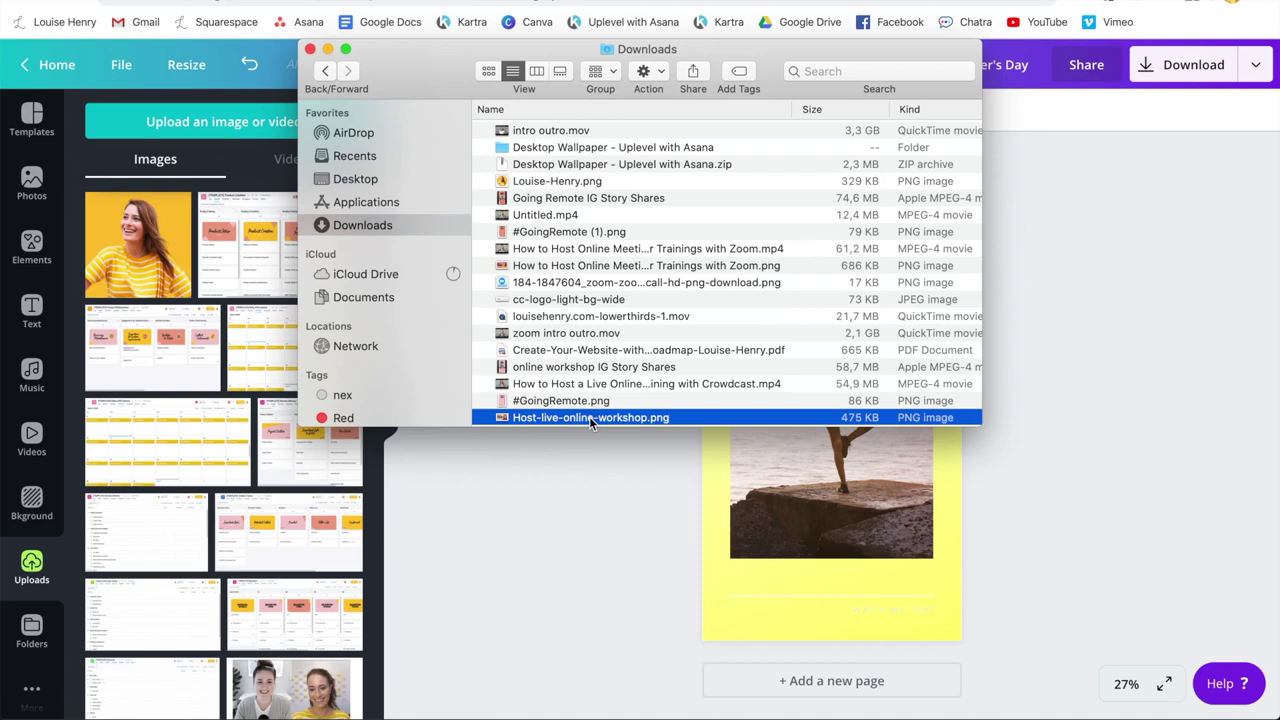
{"action": "left_click_drag", "start_coordinate": [589, 416], "coordinate": [164, 308]}
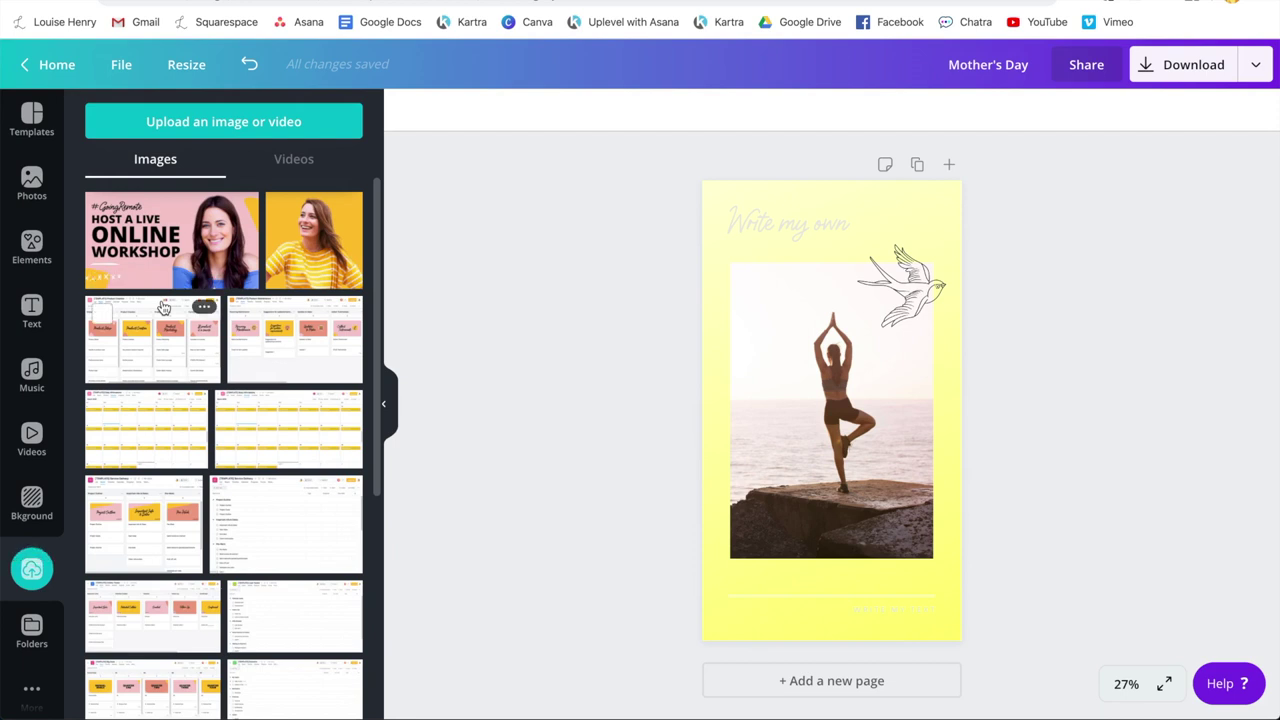
Place the photo of the smiling woman in yellow over the yoga image, then list Folders.
{"action": "mouse_move", "coordinate": [305, 243]}
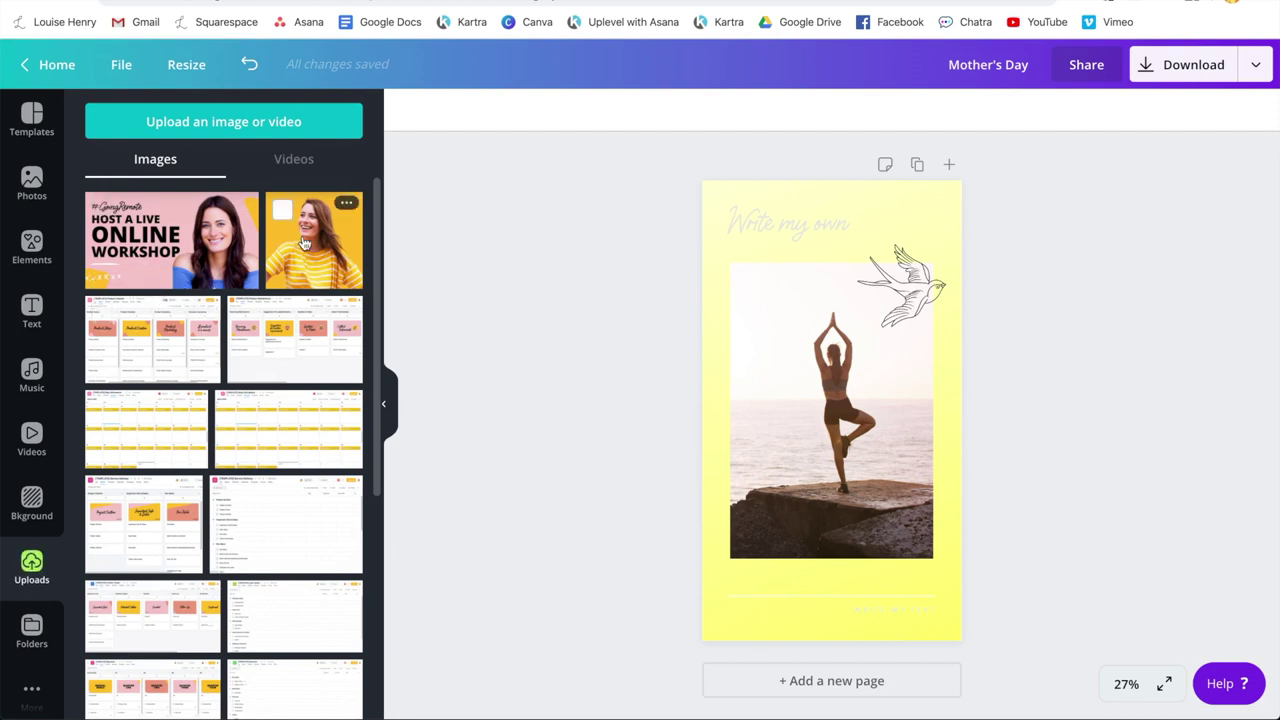
{"action": "left_click", "coordinate": [305, 243]}
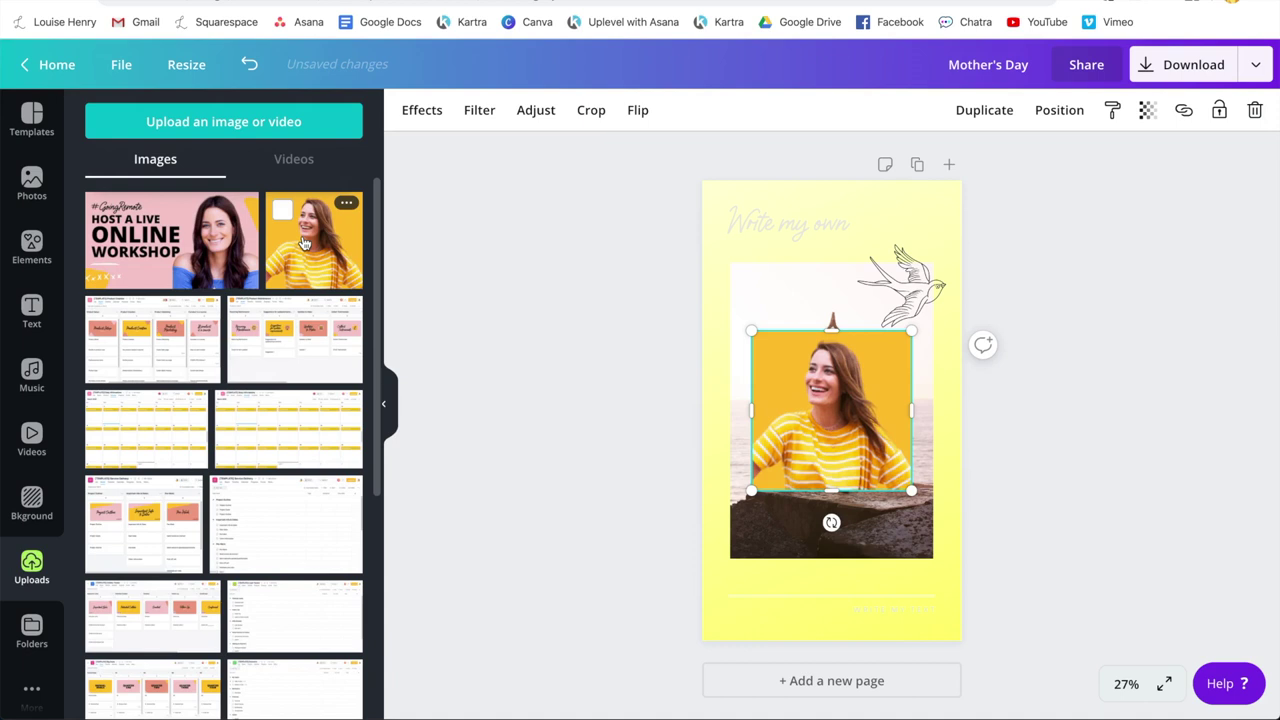
{"action": "left_click", "coordinate": [27, 633]}
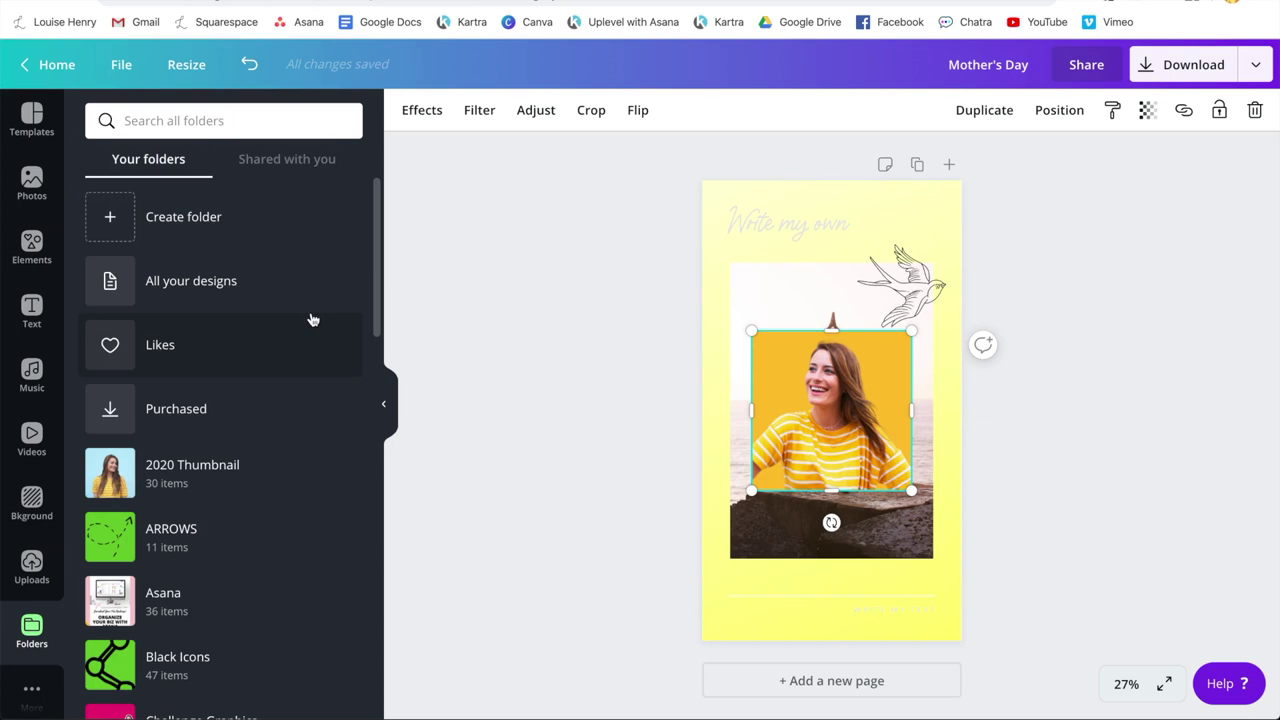
Show all Featured elements in the Elements library.
{"action": "scroll", "coordinate": [312, 319], "scroll_direction": "down", "scroll_amount": 5}
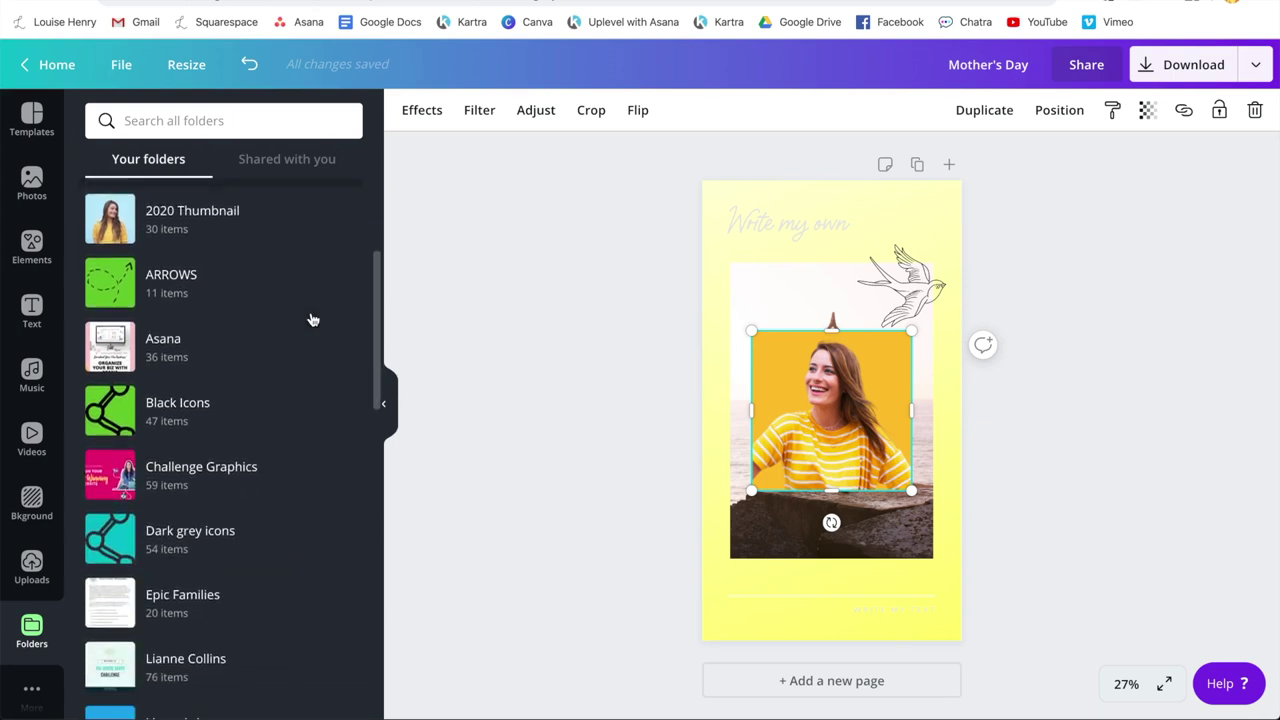
{"action": "scroll", "coordinate": [312, 319], "scroll_direction": "down", "scroll_amount": 1}
{"action": "scroll", "coordinate": [312, 319], "scroll_direction": "up", "scroll_amount": 3}
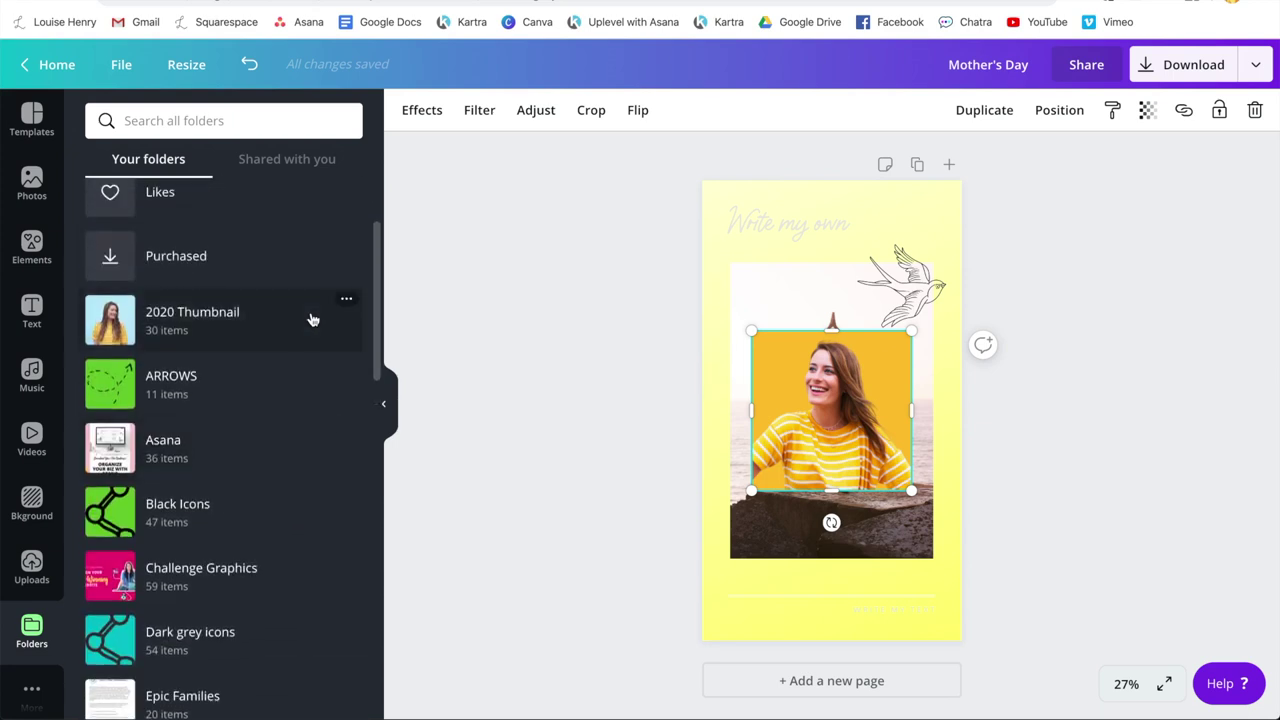
{"action": "scroll", "coordinate": [312, 319], "scroll_direction": "up", "scroll_amount": 3}
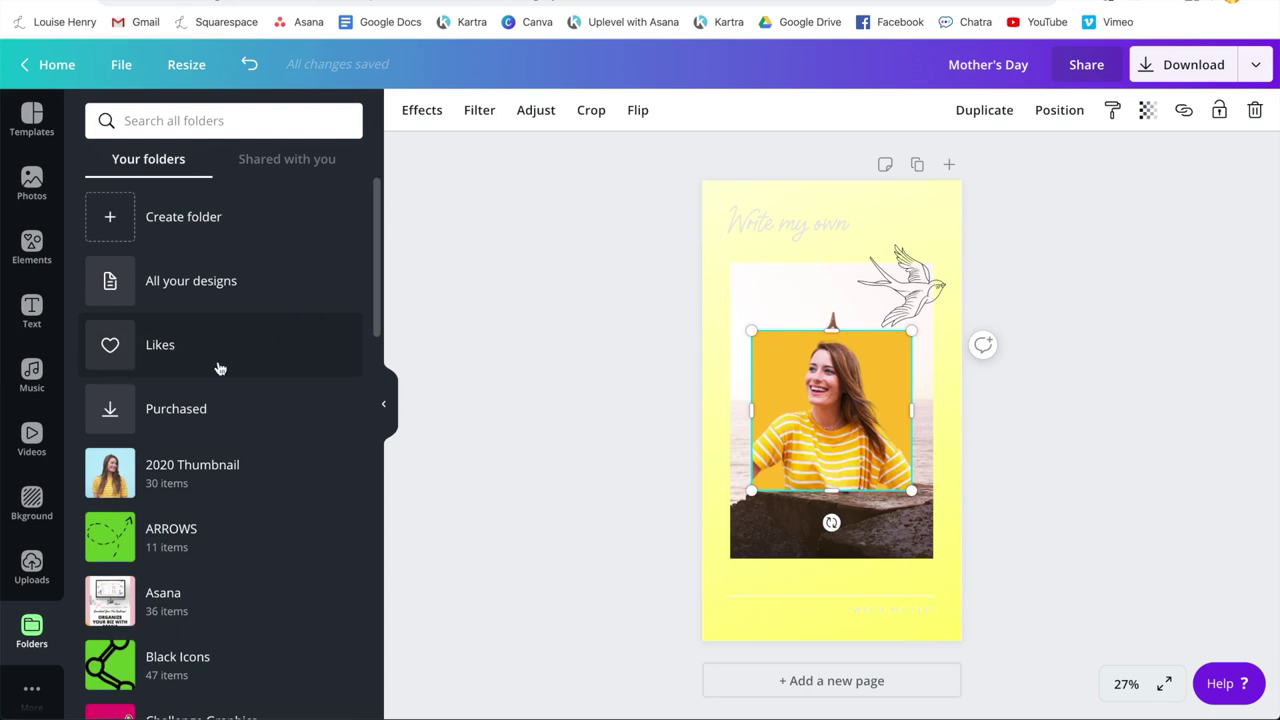
{"action": "left_click", "coordinate": [33, 262]}
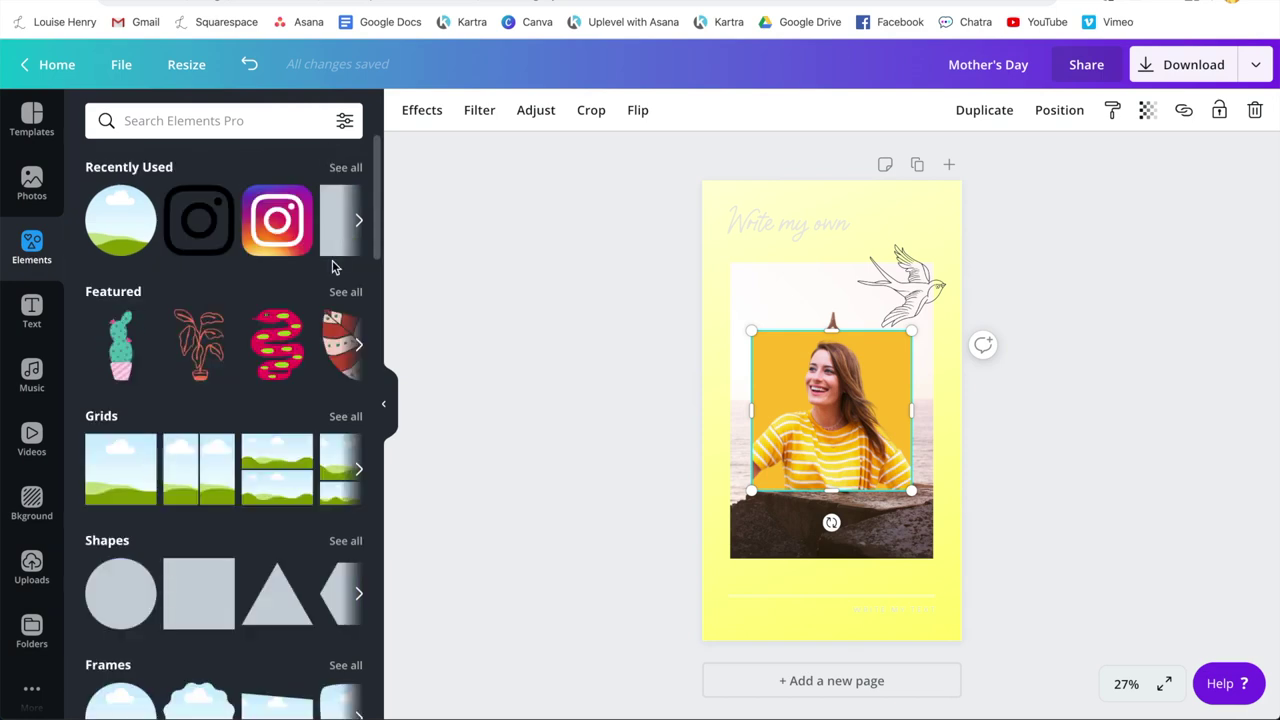
{"action": "left_click", "coordinate": [340, 292]}
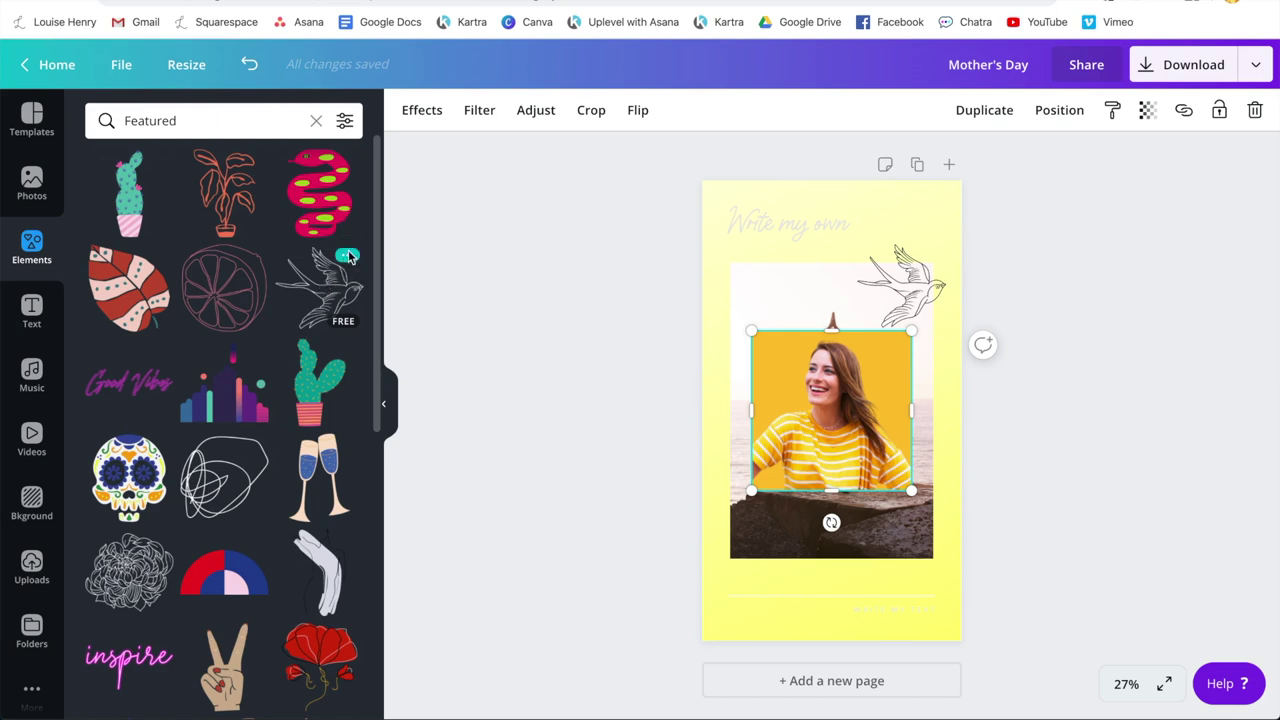
Save the Tattoo Style Bird graphic to Likes and open the Likes collection.
{"action": "left_click", "coordinate": [347, 256]}
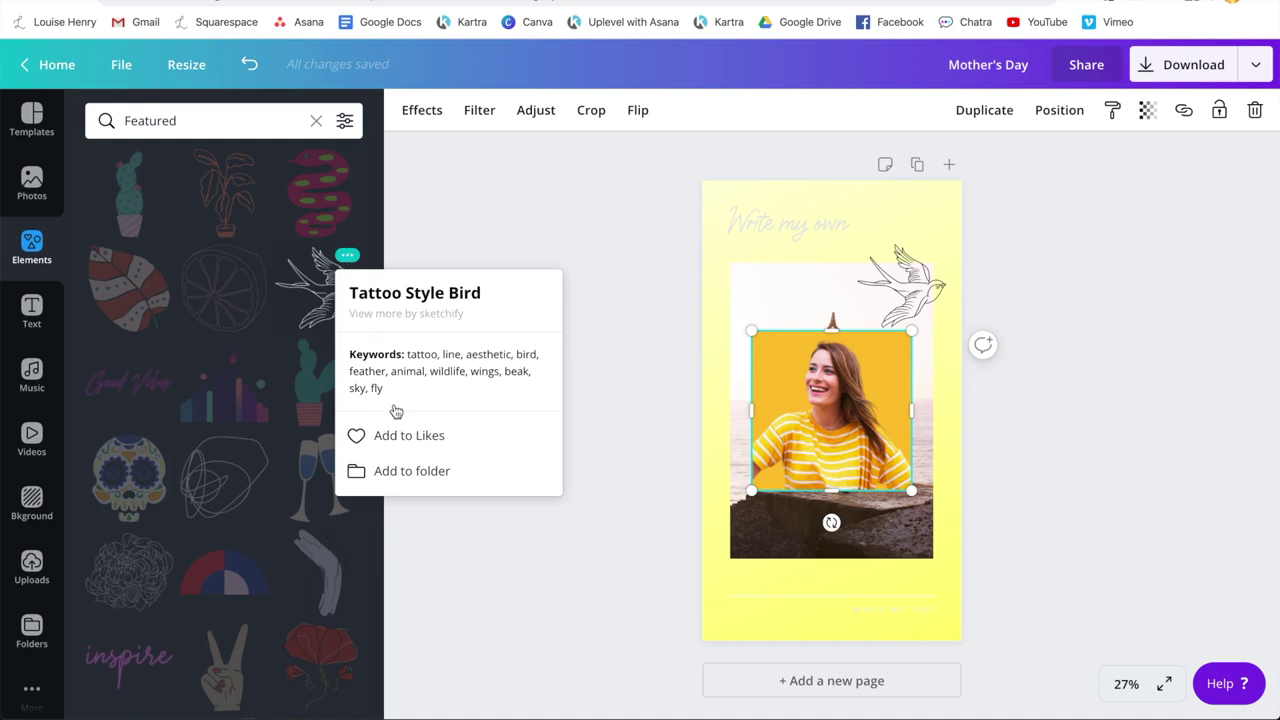
{"action": "left_click", "coordinate": [398, 442]}
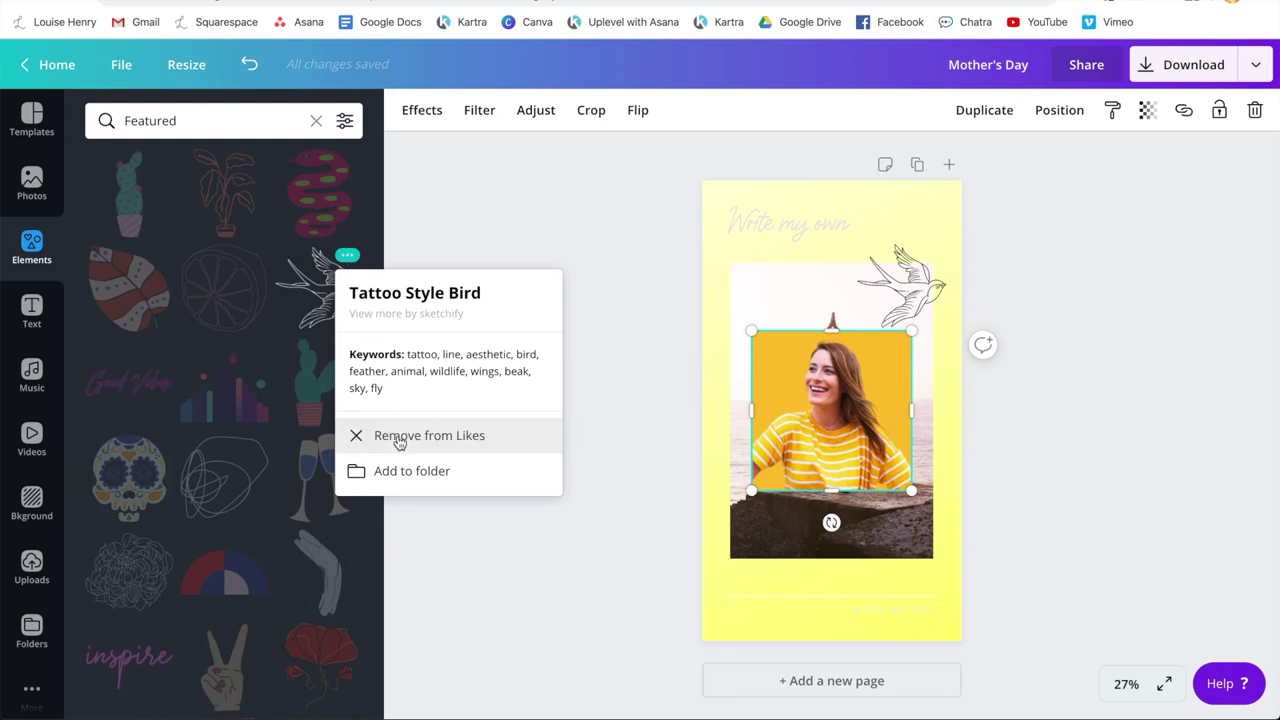
{"action": "left_click", "coordinate": [446, 242]}
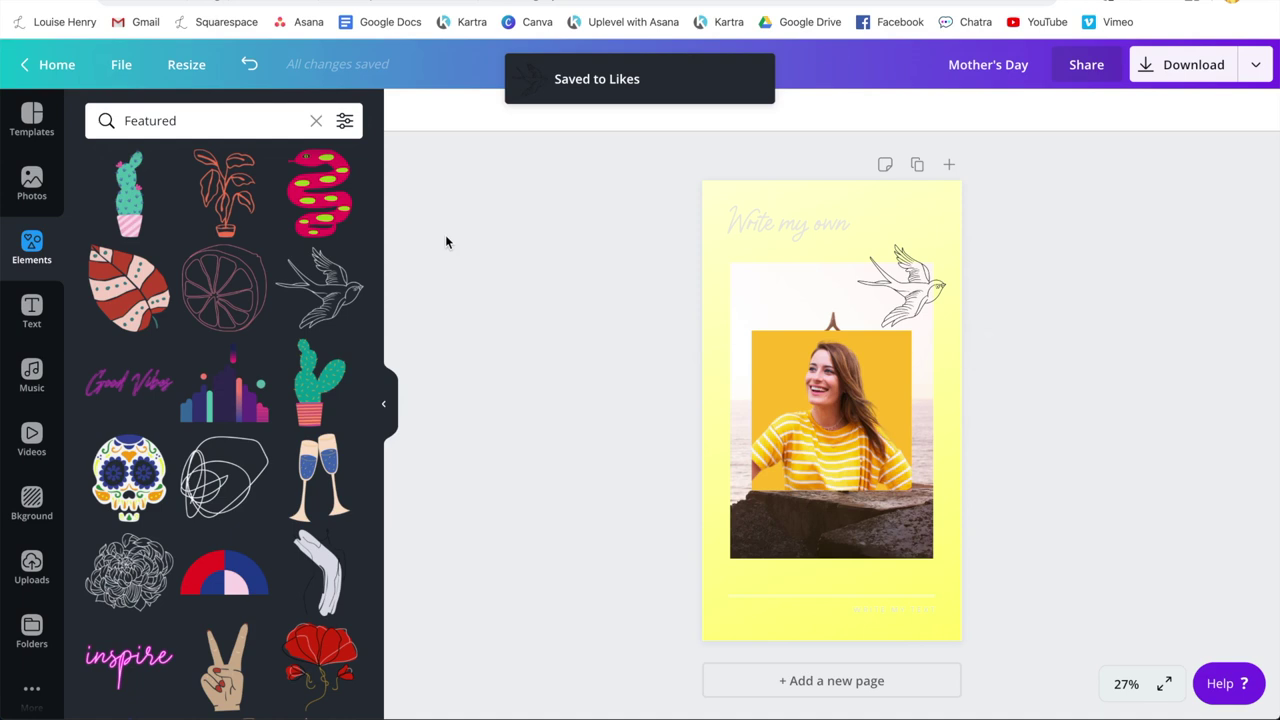
{"action": "left_click", "coordinate": [38, 642]}
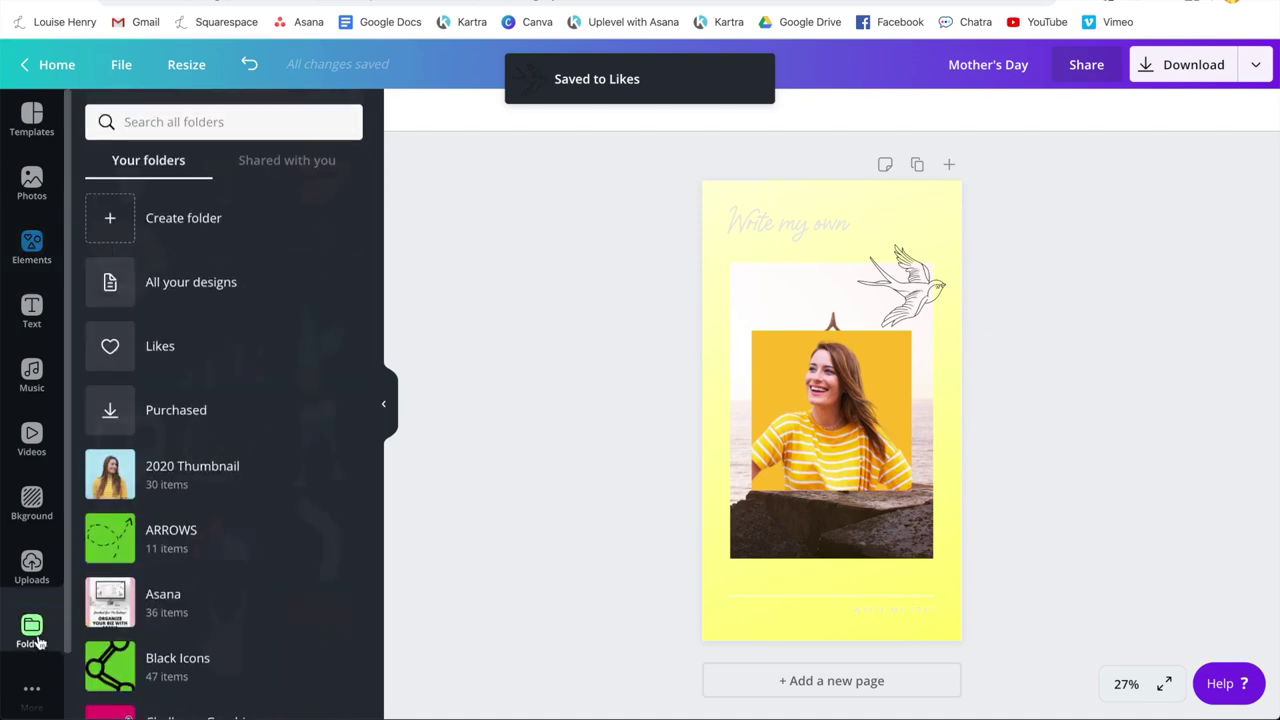
{"action": "left_click", "coordinate": [190, 361]}
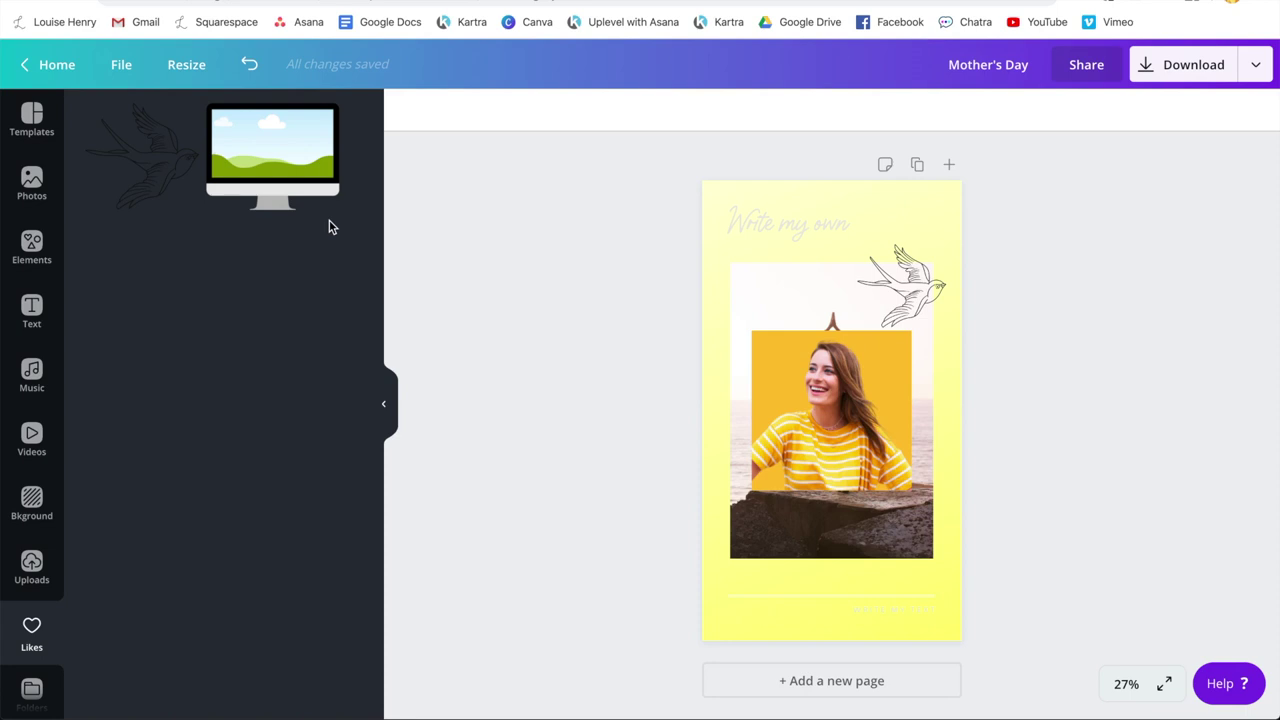
Delete the woman's photo and change the page background to the salmon swatch.
{"action": "left_click", "coordinate": [833, 401]}
{"action": "key", "text": "Delete"}
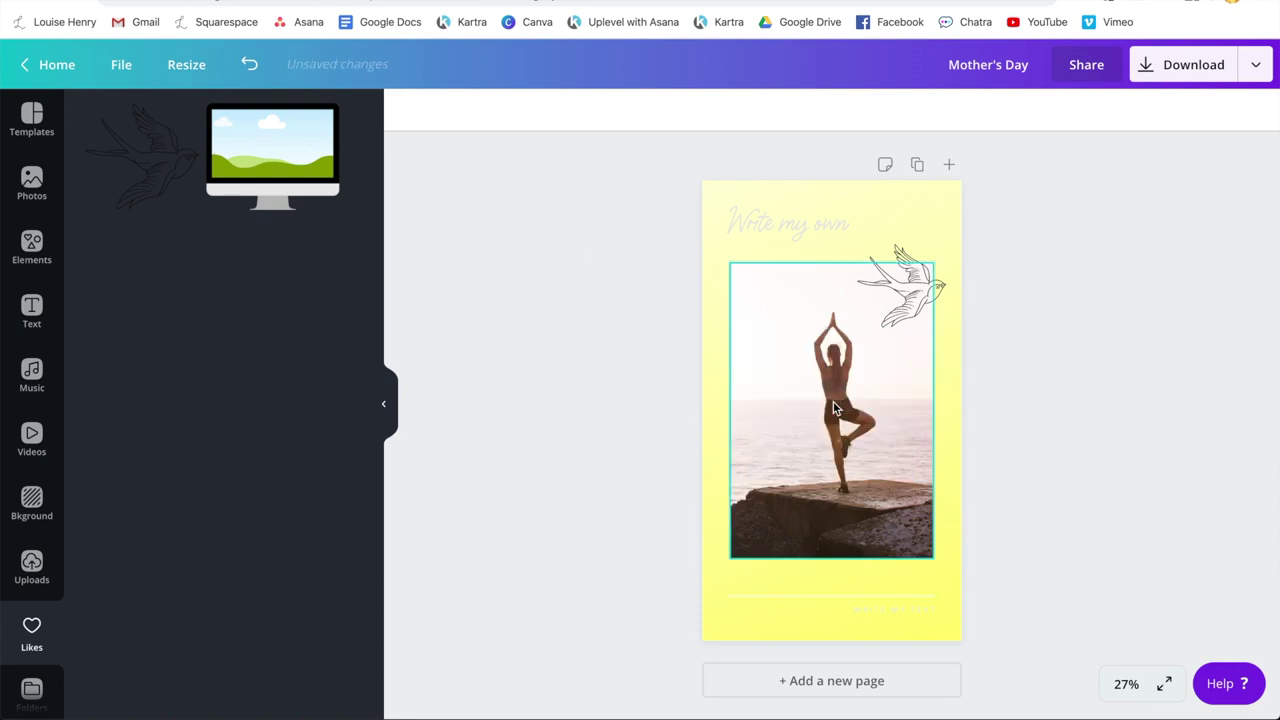
{"action": "left_click", "coordinate": [934, 206]}
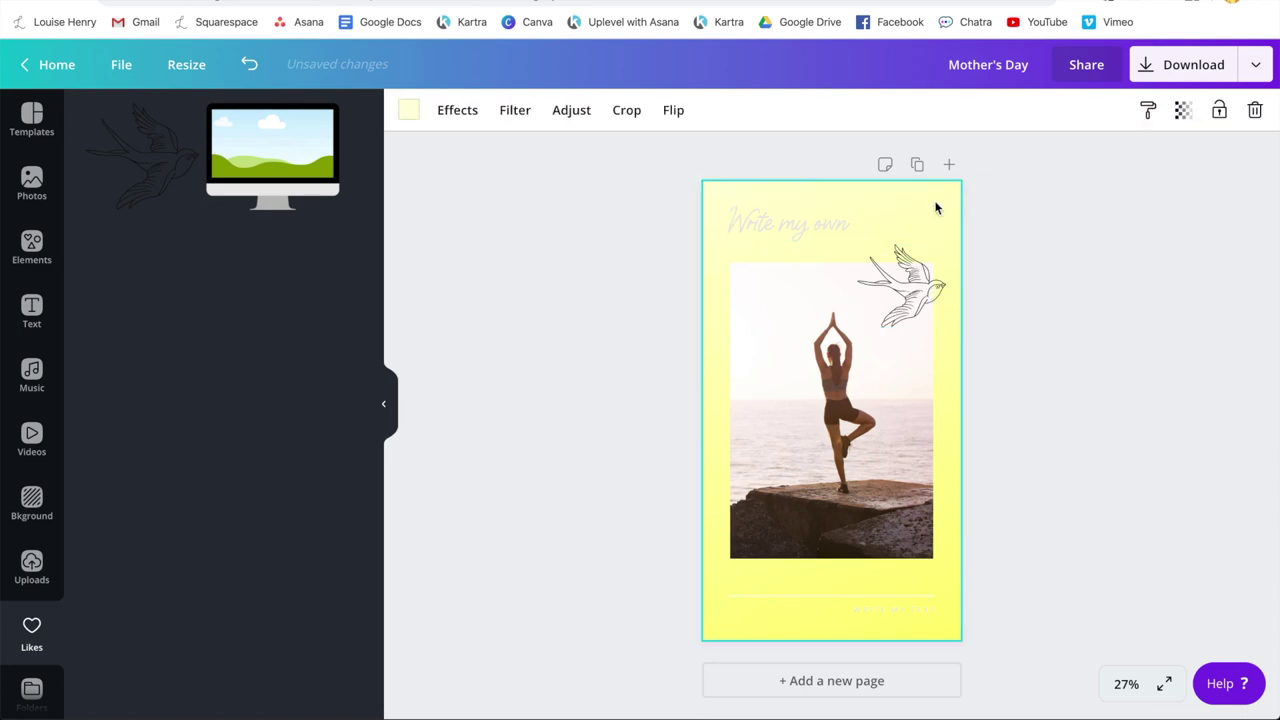
{"action": "left_click", "coordinate": [408, 109]}
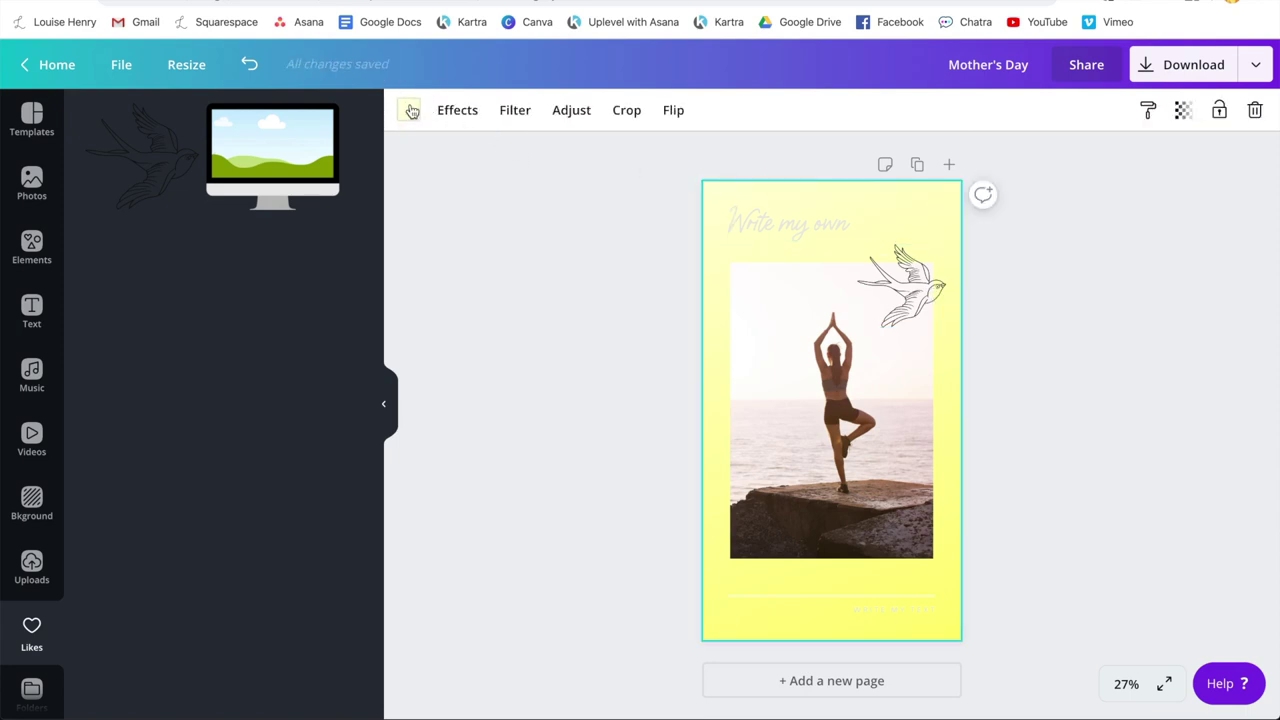
{"action": "left_click", "coordinate": [192, 364]}
{"action": "left_click", "coordinate": [568, 278]}
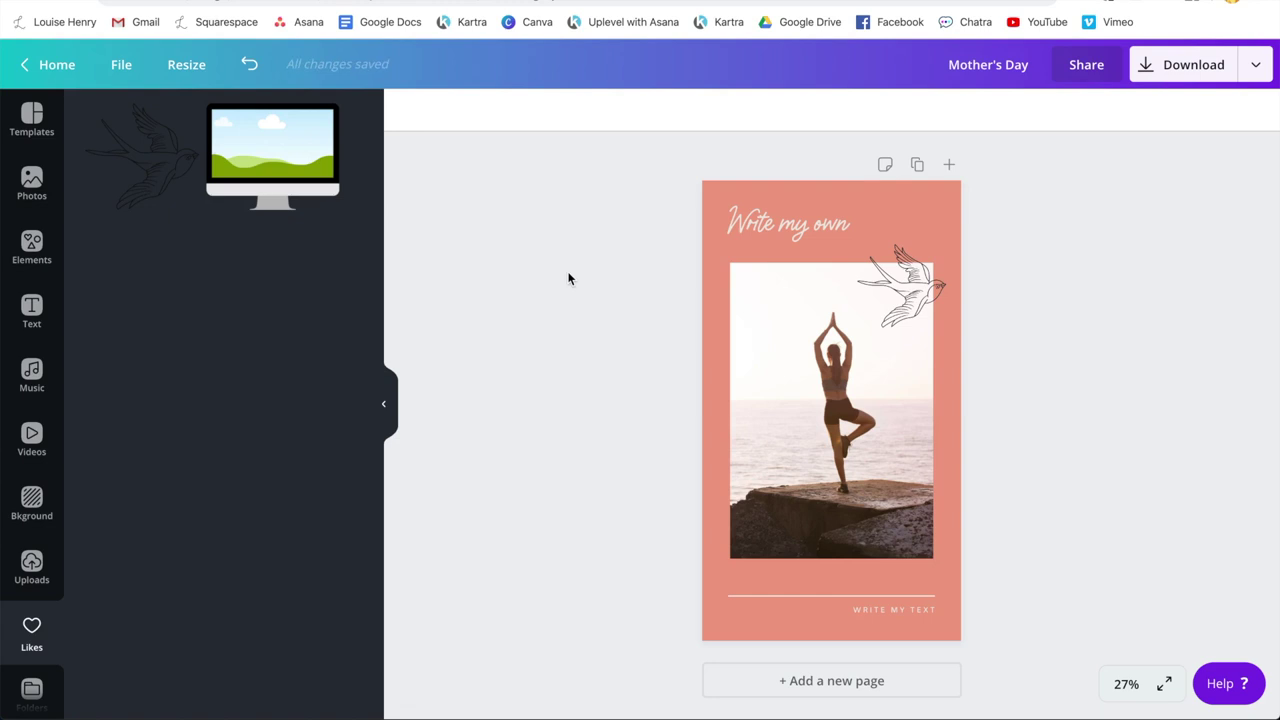
{"action": "left_click", "coordinate": [38, 188]}
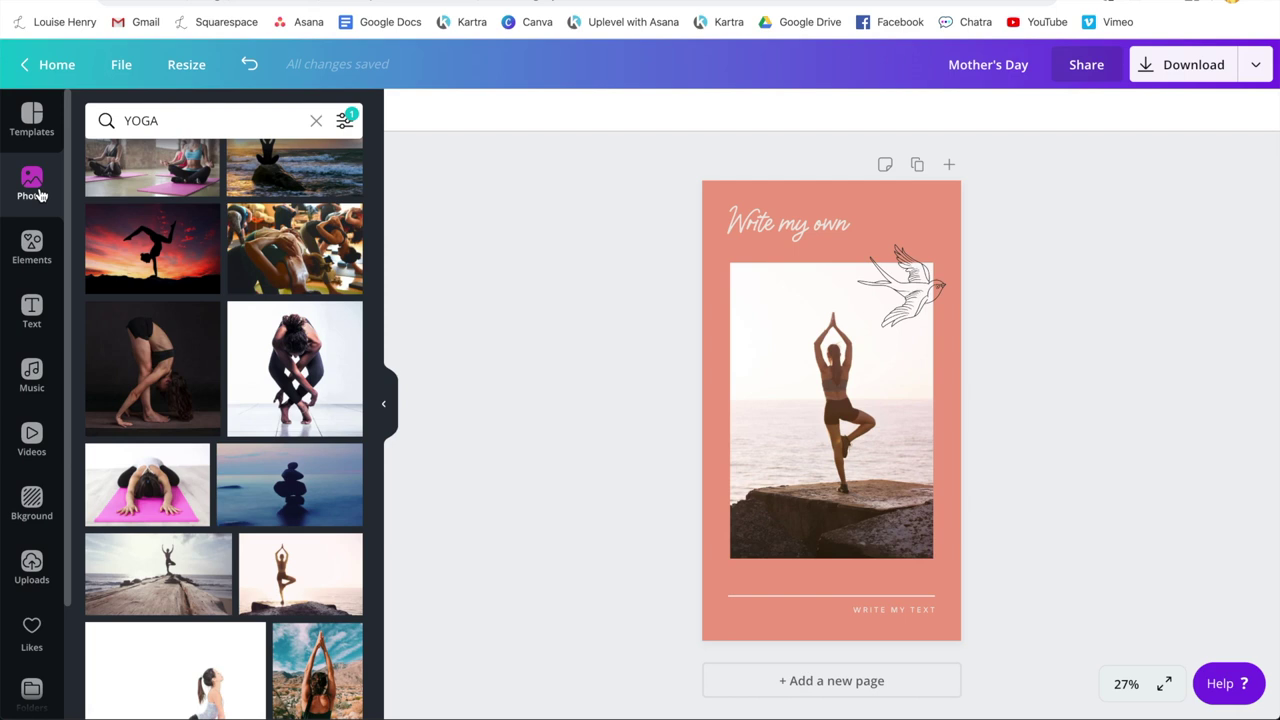
Make a 940 × 788 px Facebook Post copy of the story, then return to the Canva home page.
{"action": "left_click", "coordinate": [183, 66]}
{"action": "scroll", "coordinate": [284, 233], "scroll_direction": "down", "scroll_amount": 1}
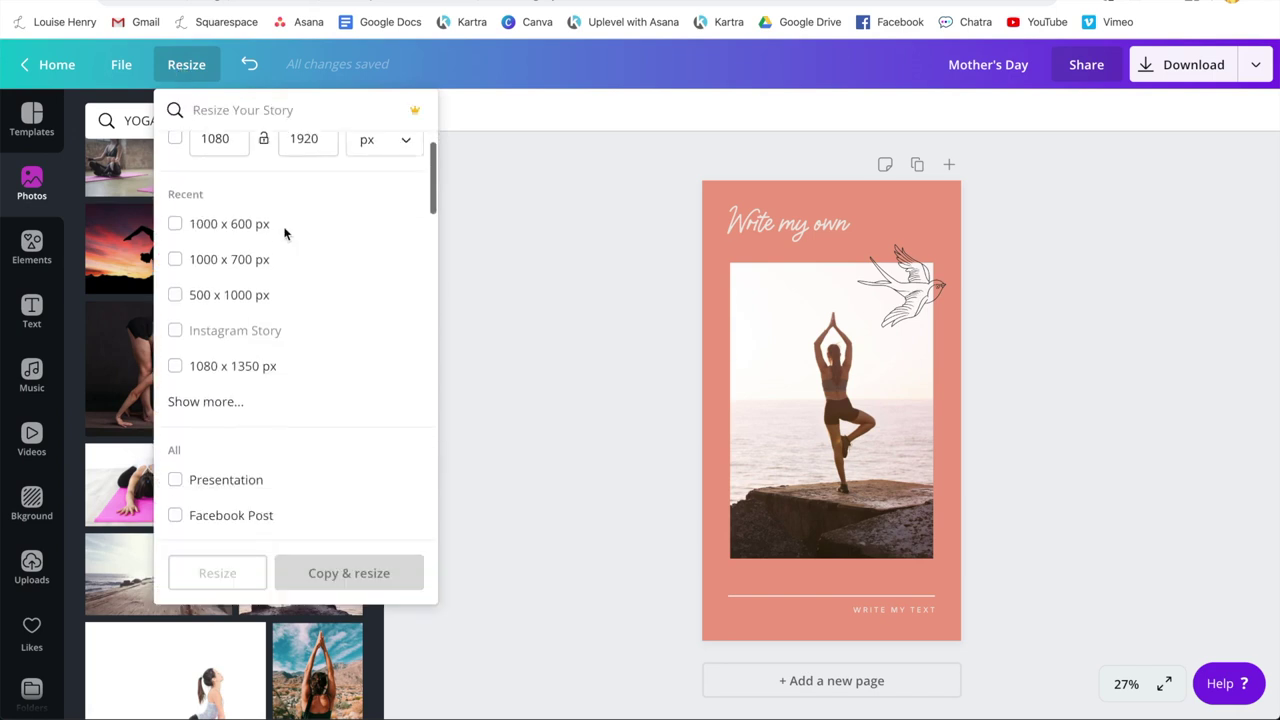
{"action": "scroll", "coordinate": [284, 233], "scroll_direction": "down", "scroll_amount": 5}
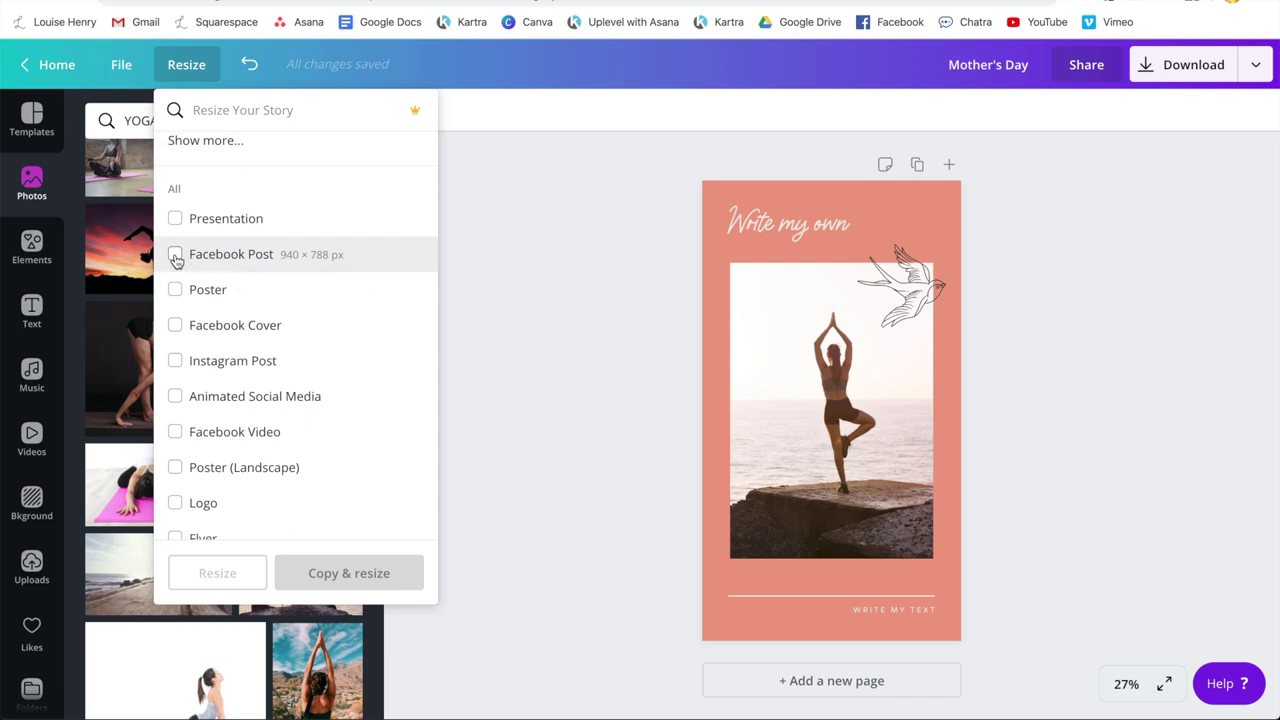
{"action": "left_click", "coordinate": [175, 256]}
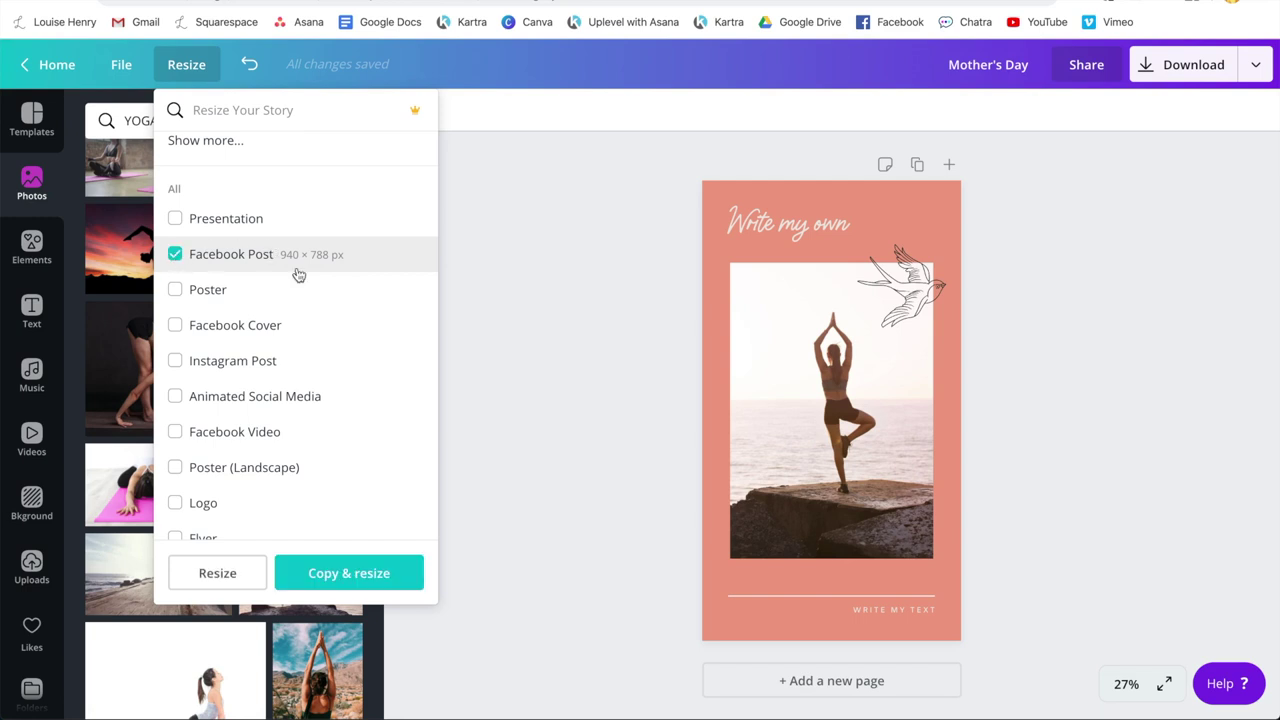
{"action": "left_click", "coordinate": [372, 582]}
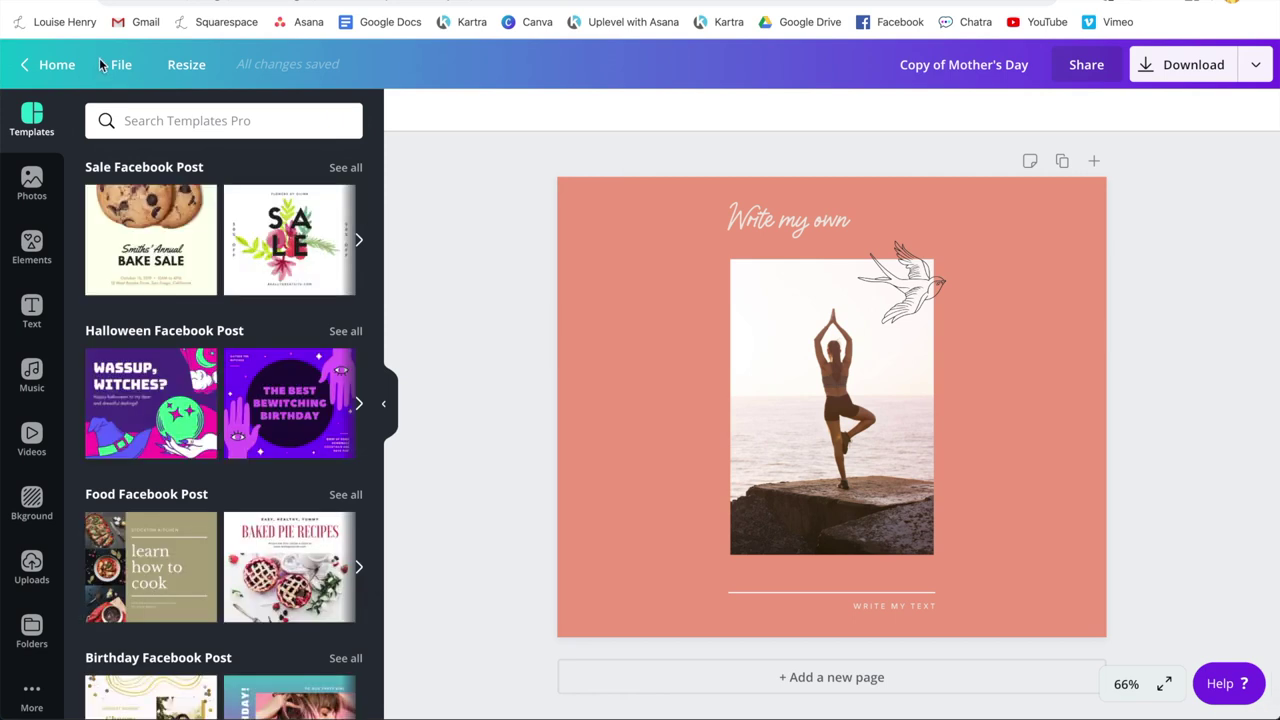
{"action": "left_click", "coordinate": [40, 66]}
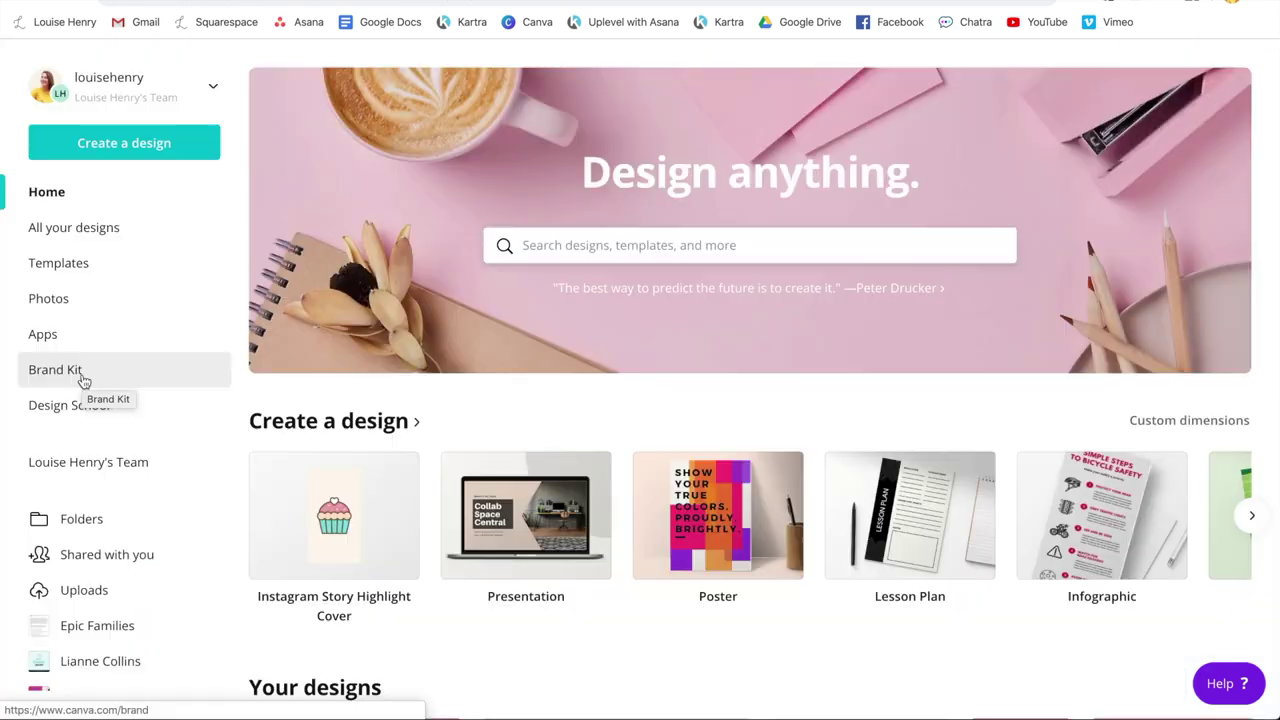
Browse the Brand Kit's logos, colour palettes such as Wedding Biz Kit, and brand fonts.
{"action": "left_click", "coordinate": [83, 377]}
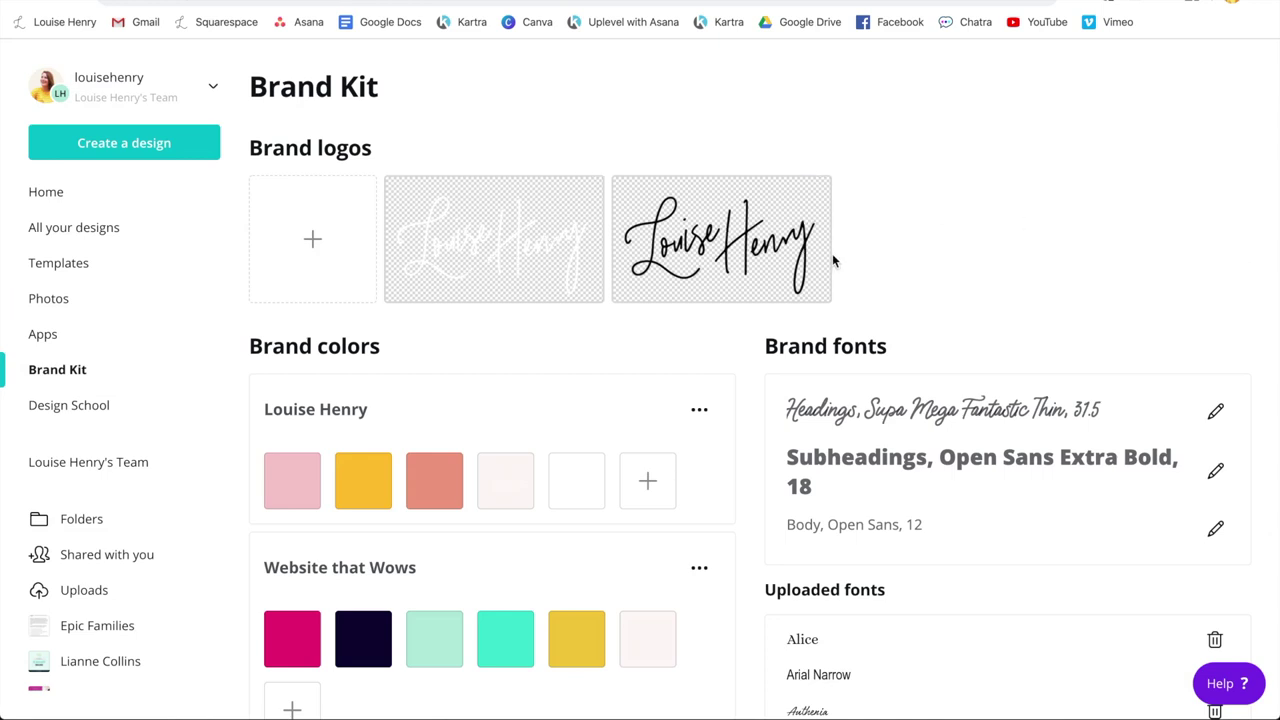
{"action": "scroll", "coordinate": [832, 253], "scroll_direction": "down", "scroll_amount": 1}
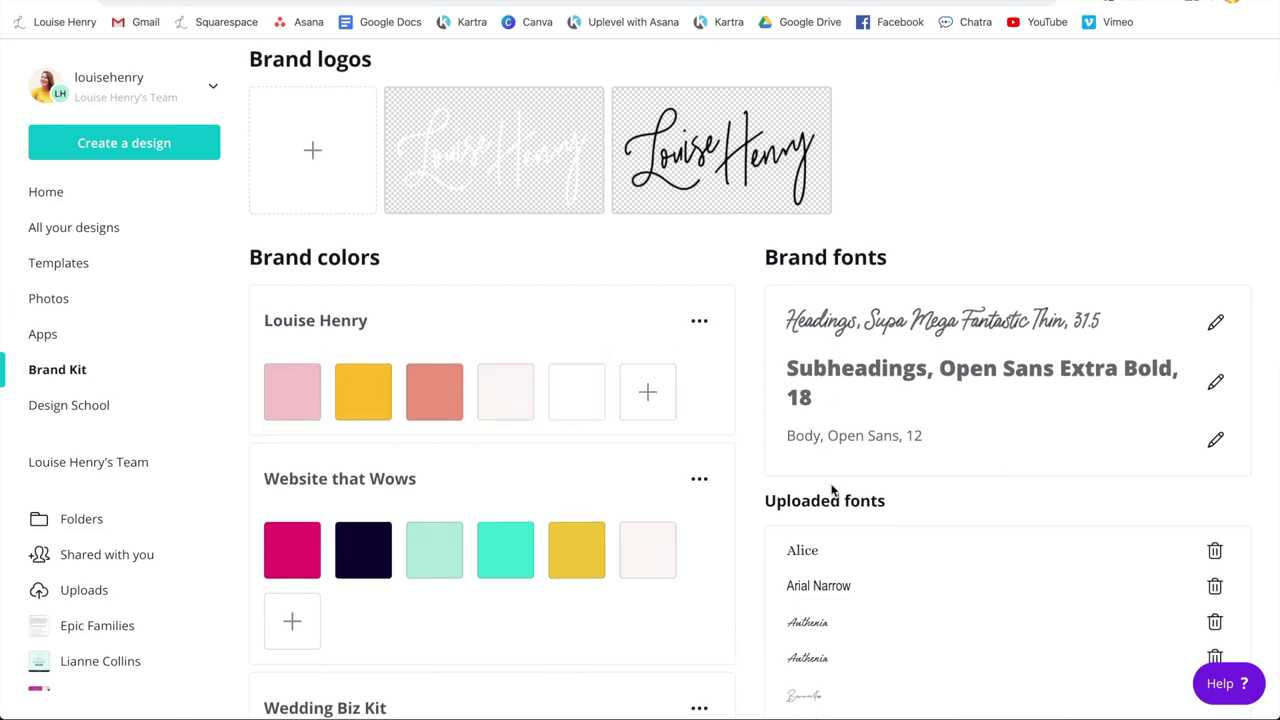
{"action": "scroll", "coordinate": [832, 490], "scroll_direction": "down", "scroll_amount": 3}
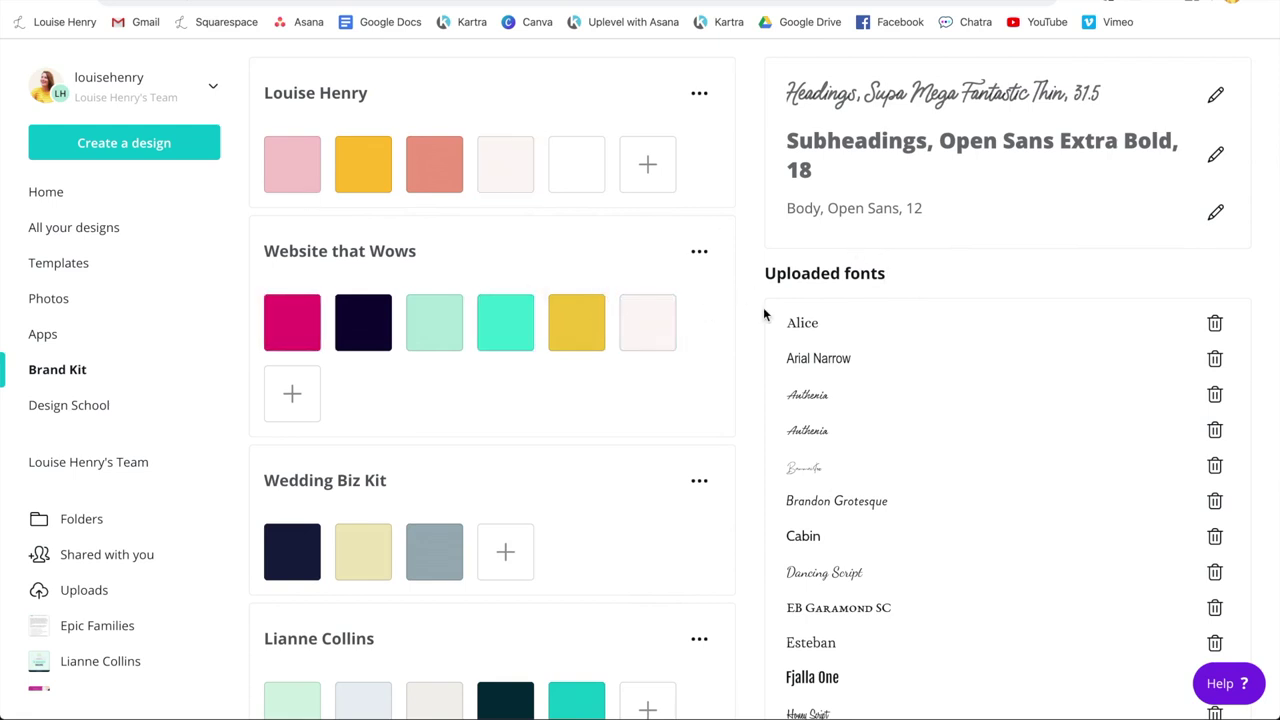
{"action": "scroll", "coordinate": [764, 315], "scroll_direction": "down", "scroll_amount": 1}
{"action": "scroll", "coordinate": [917, 281], "scroll_direction": "down", "scroll_amount": 1}
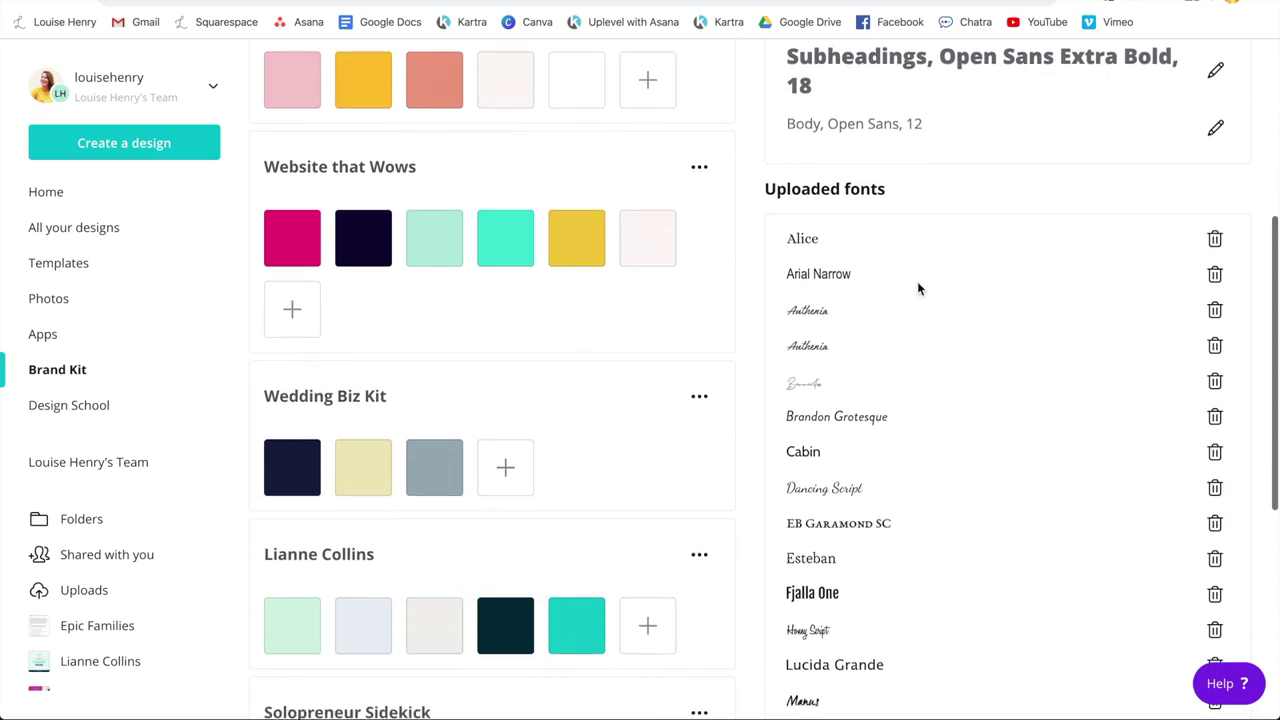
{"action": "scroll", "coordinate": [917, 281], "scroll_direction": "down", "scroll_amount": 5}
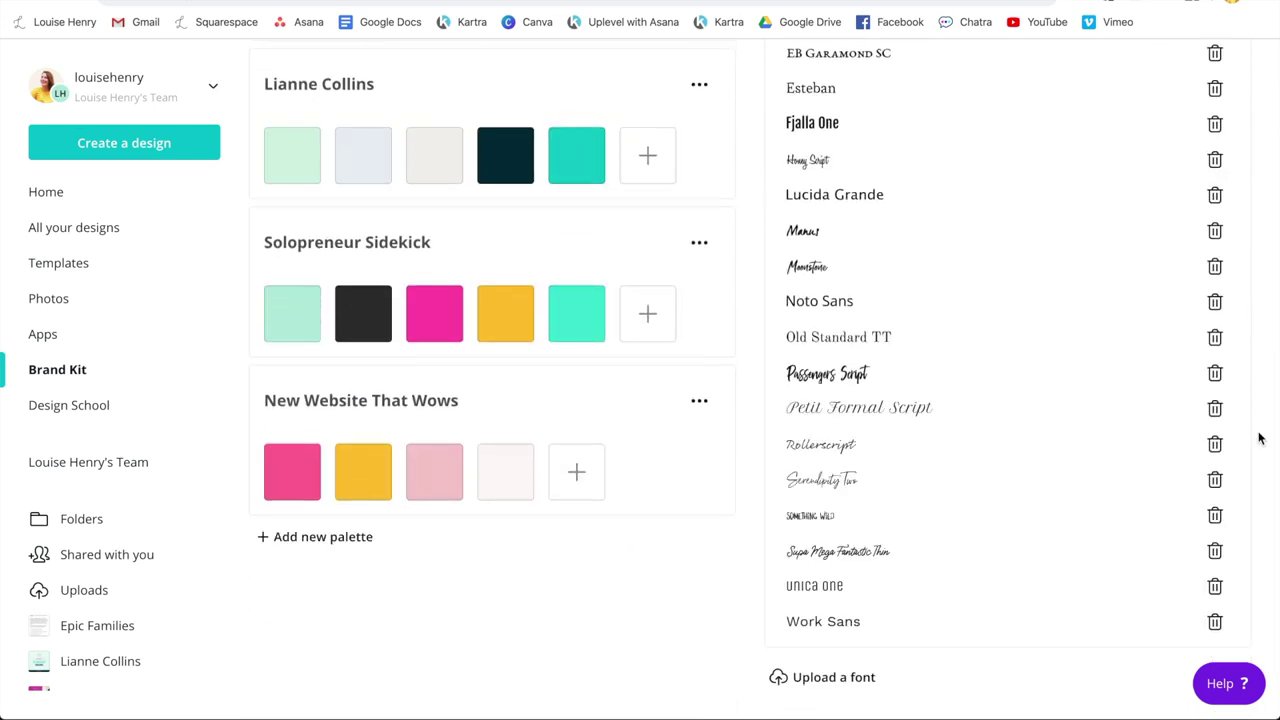
{"action": "scroll", "coordinate": [1259, 438], "scroll_direction": "up", "scroll_amount": 1}
{"action": "scroll", "coordinate": [1248, 310], "scroll_direction": "up", "scroll_amount": 2}
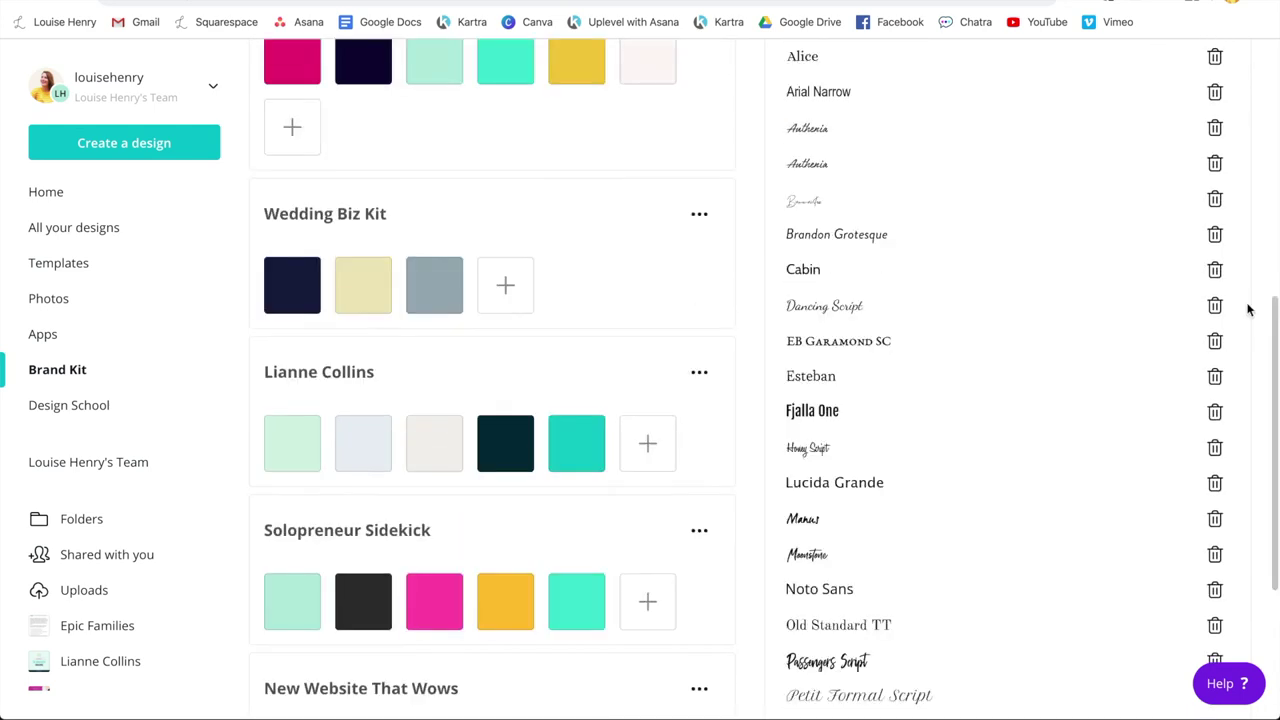
{"action": "scroll", "coordinate": [1248, 310], "scroll_direction": "up", "scroll_amount": 6}
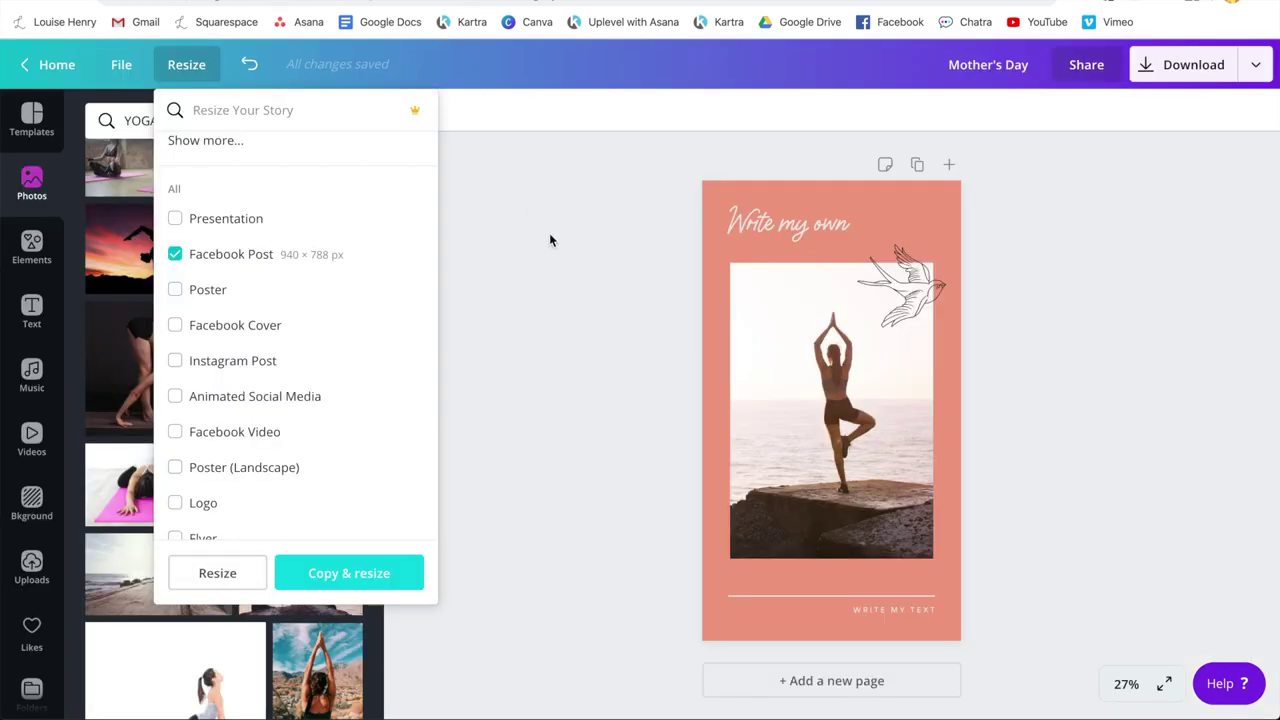
{"action": "left_click", "coordinate": [549, 240]}
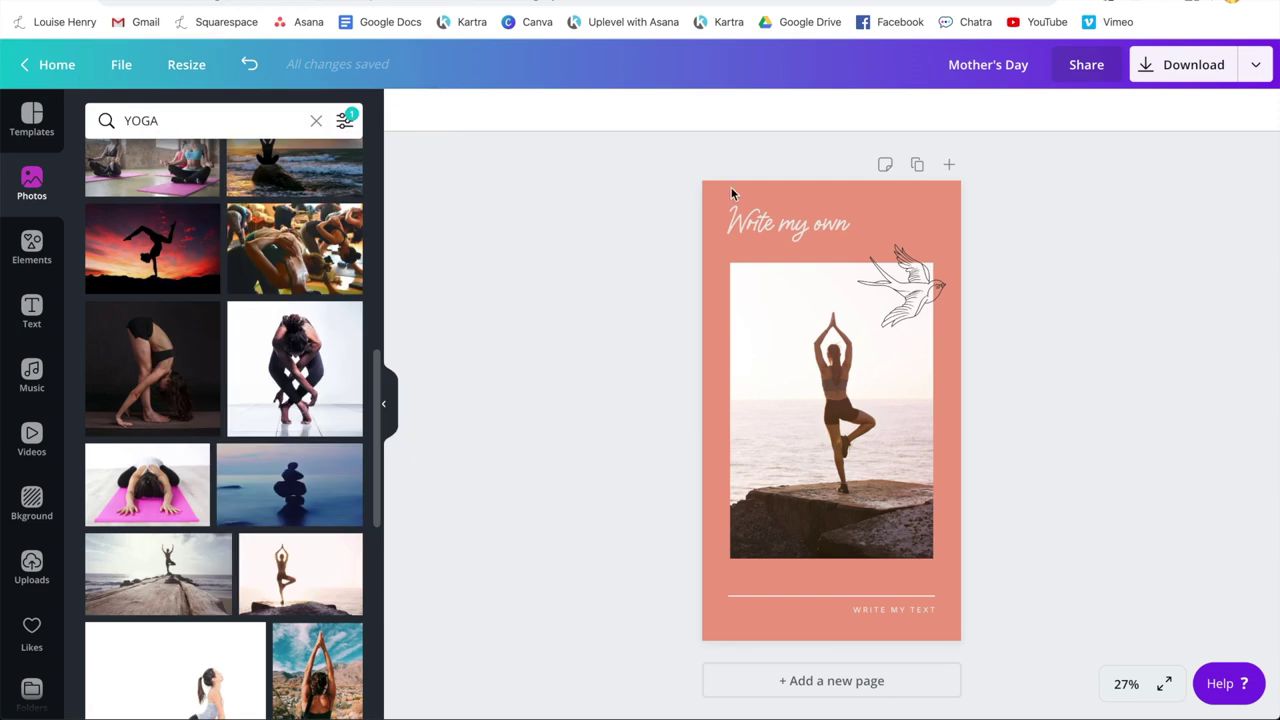
{"action": "left_click", "coordinate": [745, 195]}
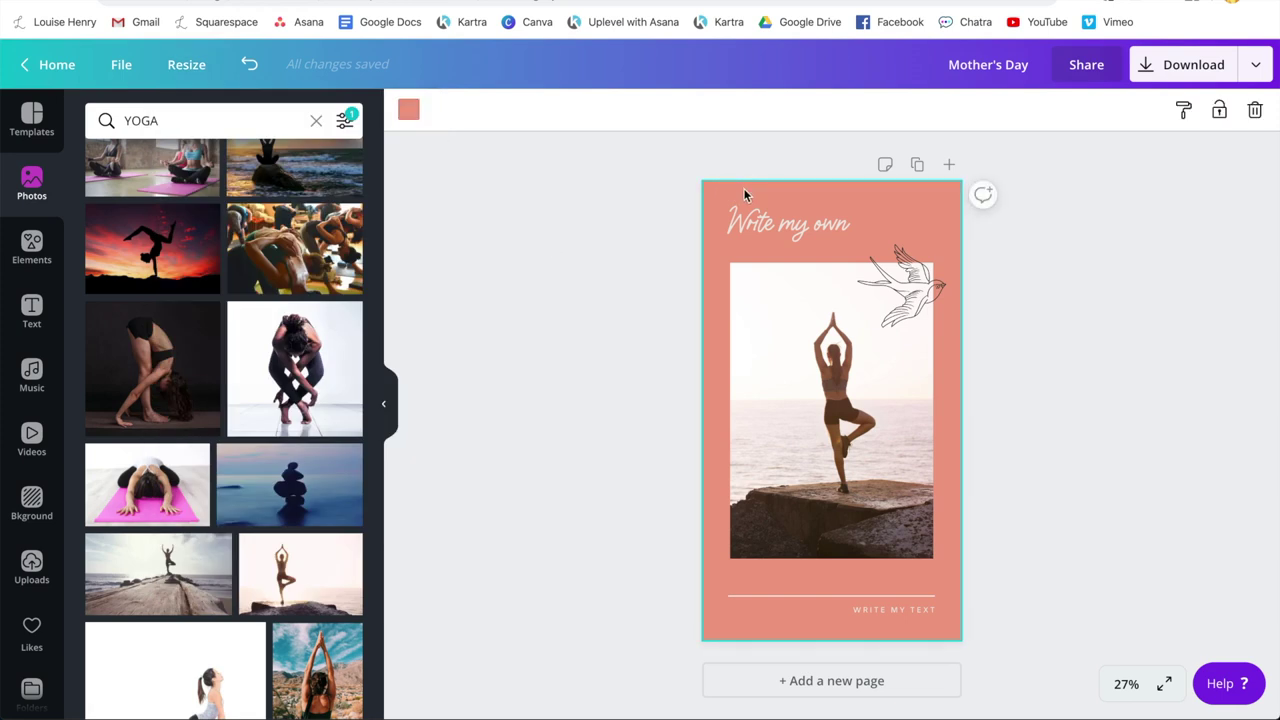
{"action": "left_click", "coordinate": [408, 109]}
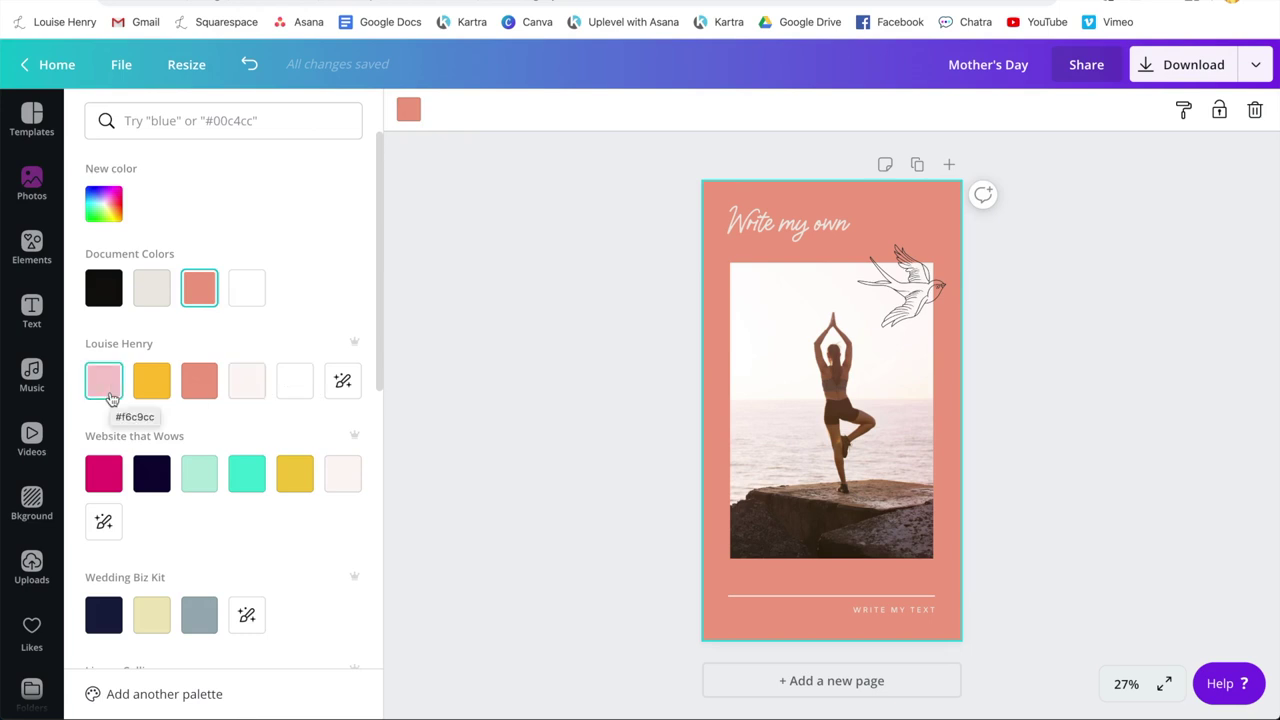
{"action": "left_click", "coordinate": [553, 297]}
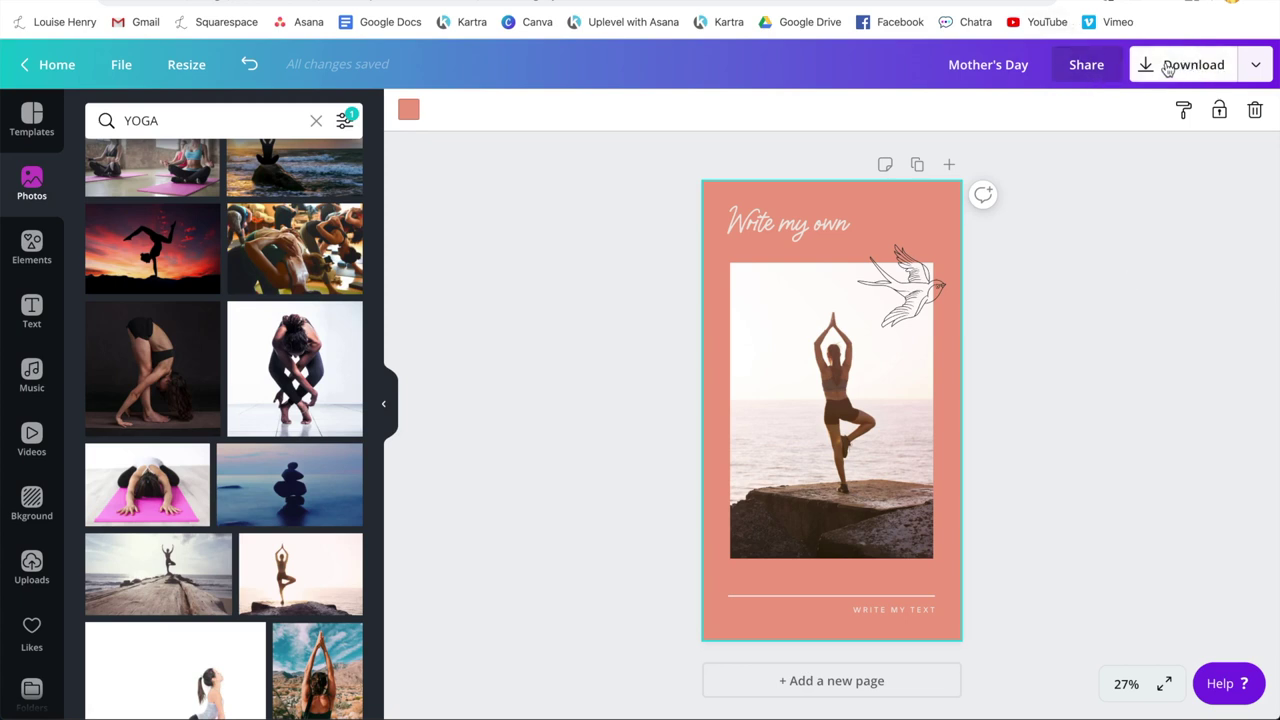
Bring up the download options and keep PNG as the file type at 1080 × 1920 px.
{"action": "left_click", "coordinate": [1167, 66]}
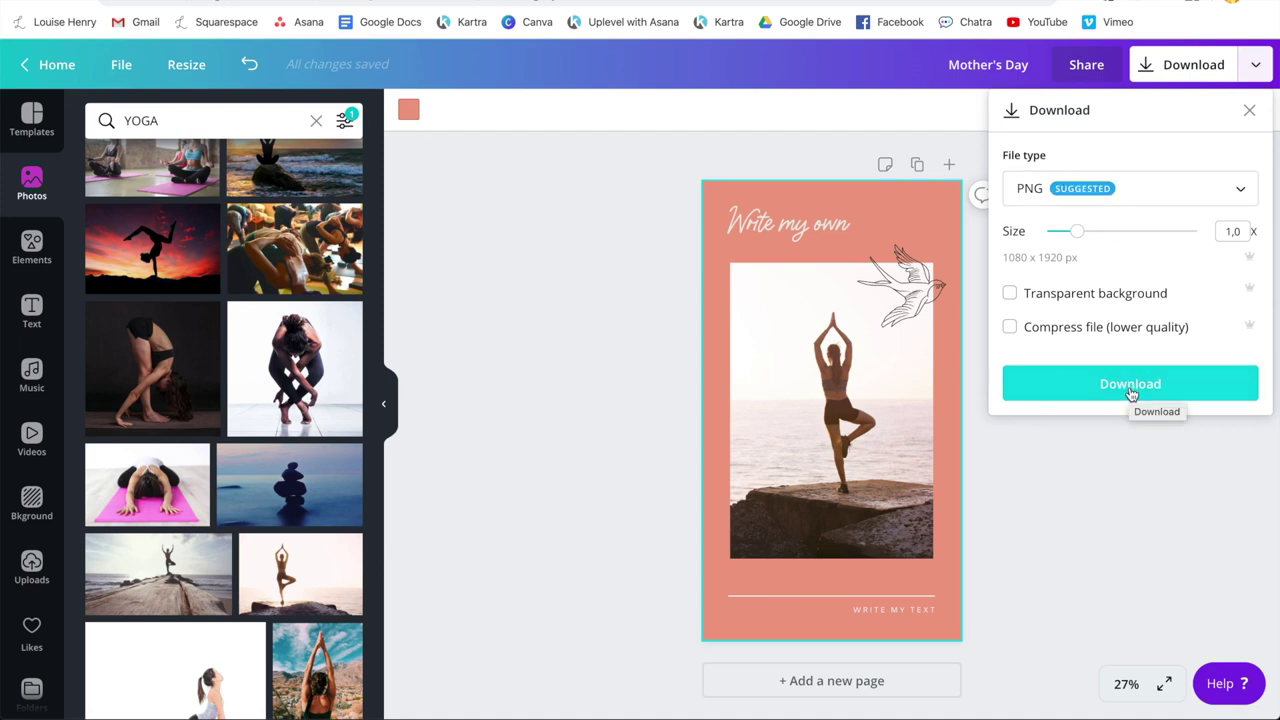
{"action": "left_click", "coordinate": [1237, 194]}
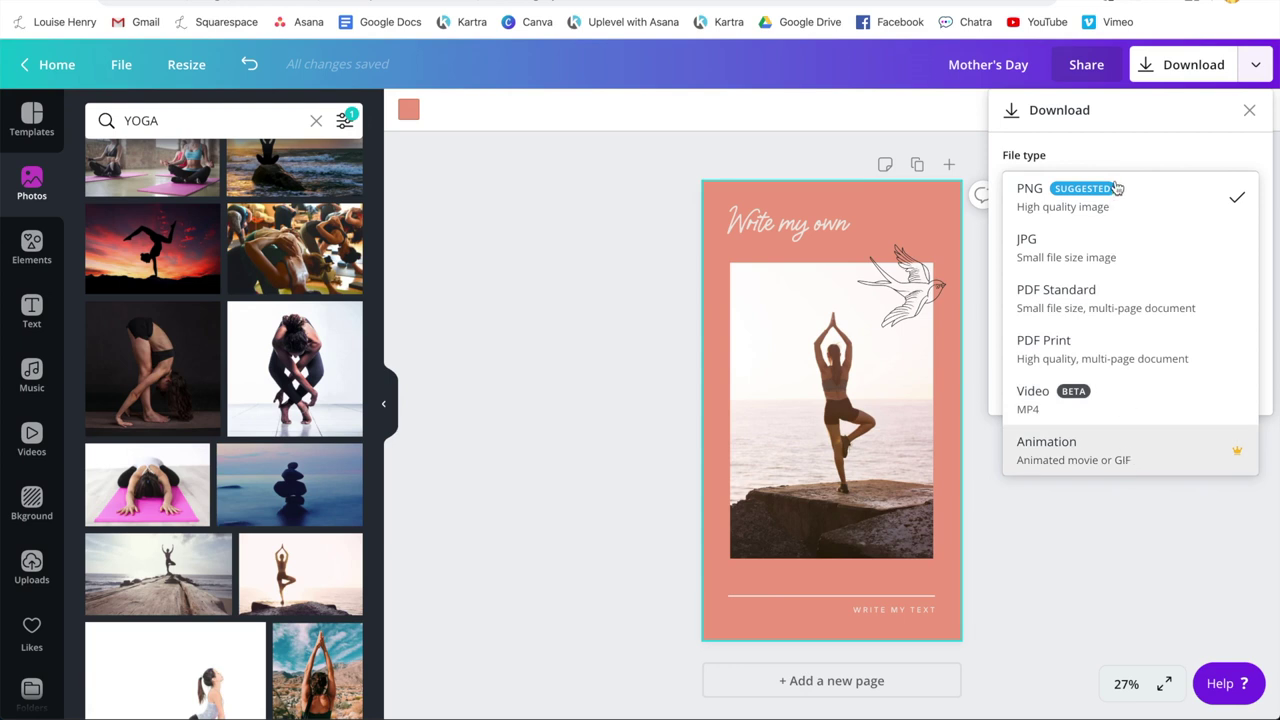
{"action": "left_click", "coordinate": [1124, 142]}
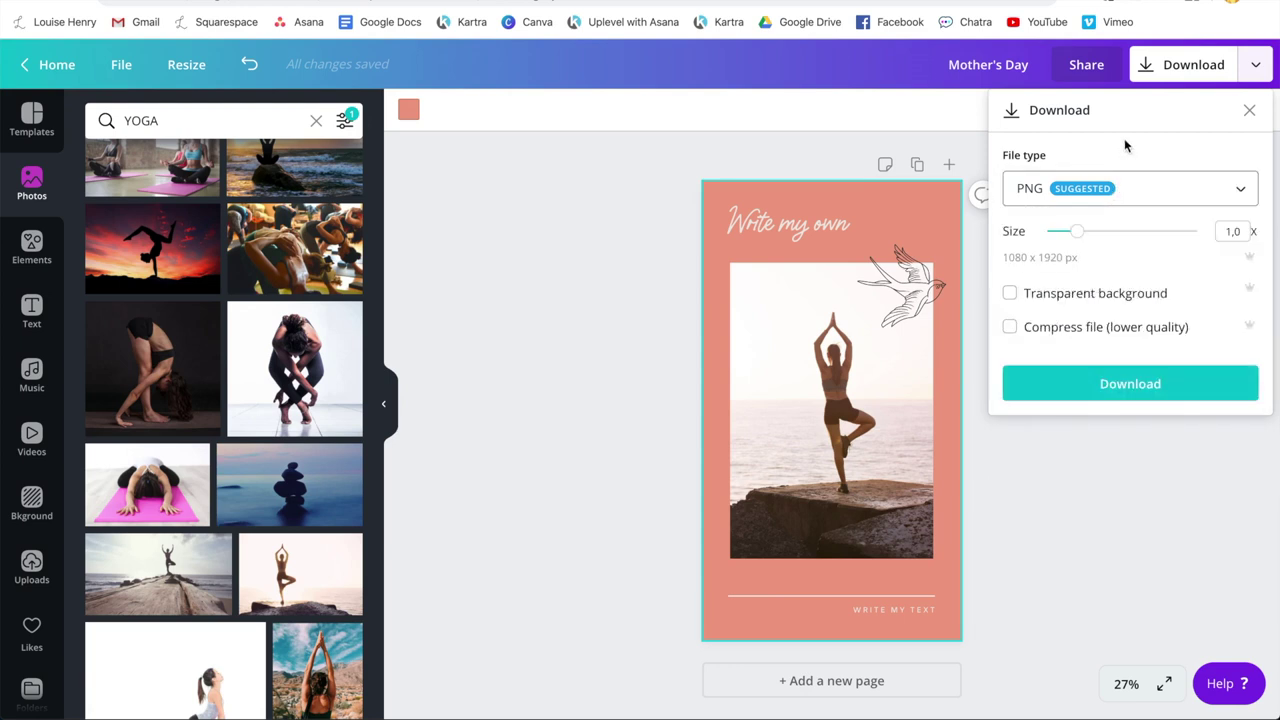